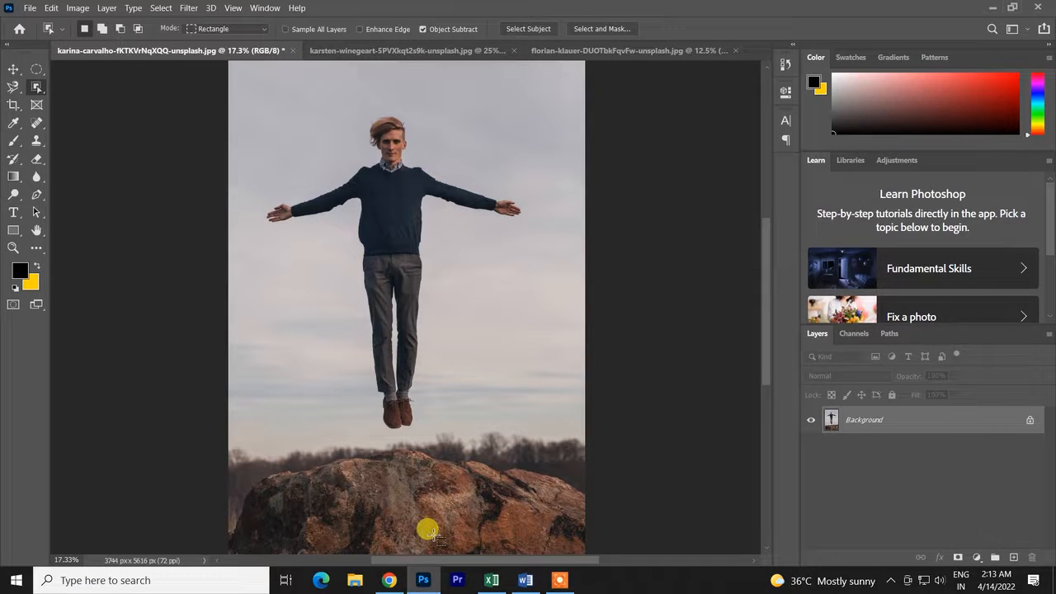
Choose the Object Selection Tool for working on the open photos.
{"action": "scroll", "coordinate": [187, 394], "scroll_direction": "down", "scroll_amount": 1}
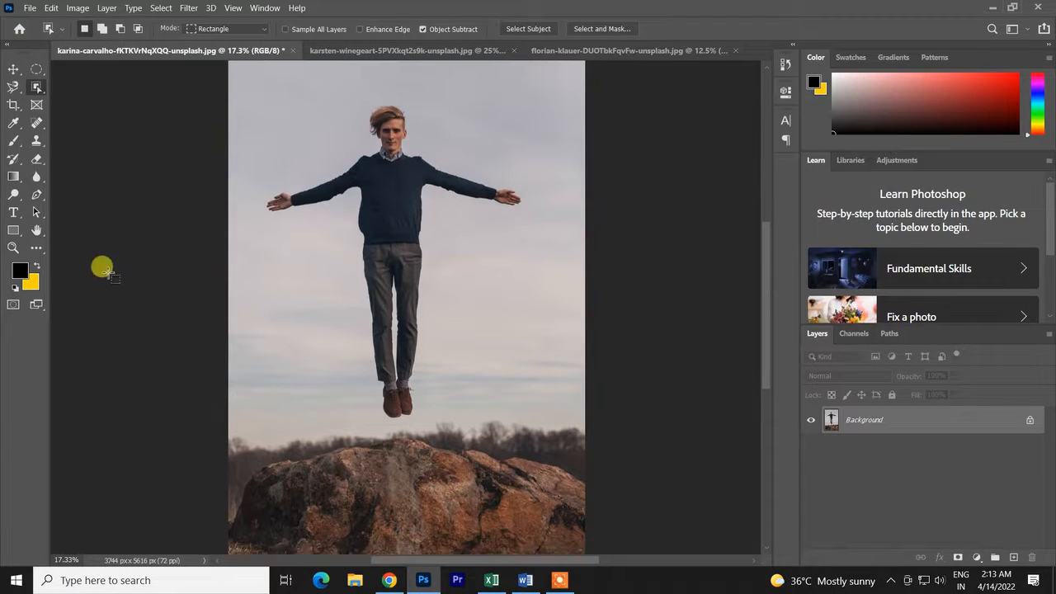
{"action": "right_click", "coordinate": [37, 87]}
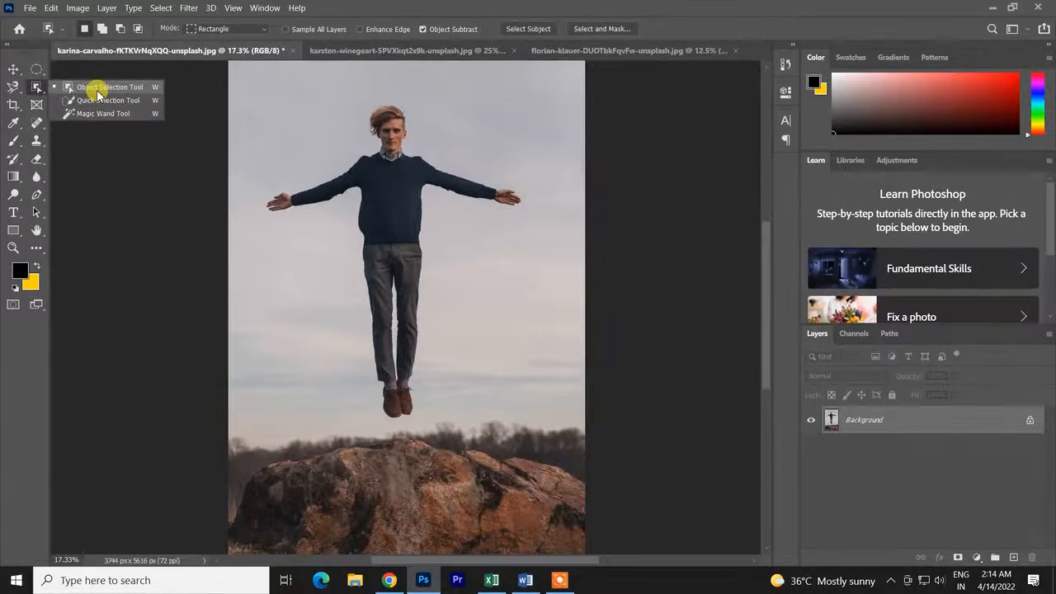
{"action": "left_click", "coordinate": [97, 89]}
{"action": "left_click", "coordinate": [600, 52]}
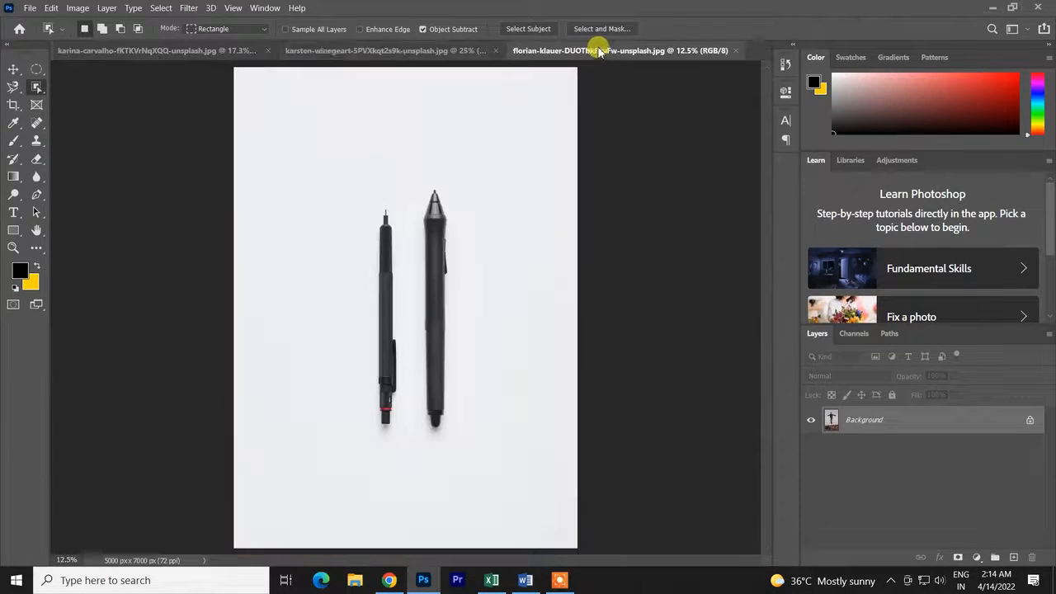
{"action": "left_click", "coordinate": [186, 50]}
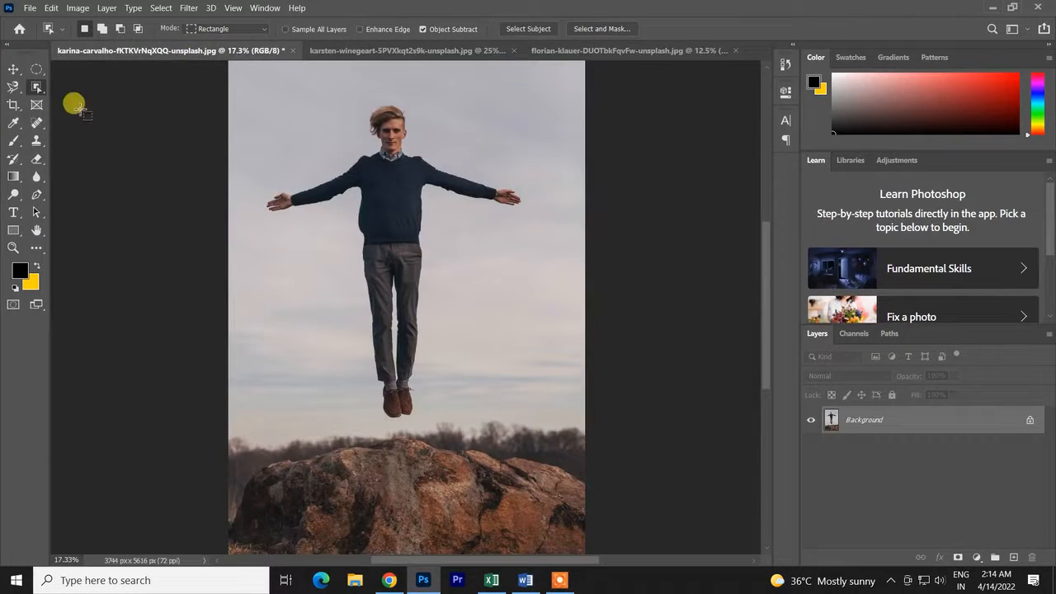
{"action": "left_click", "coordinate": [36, 87]}
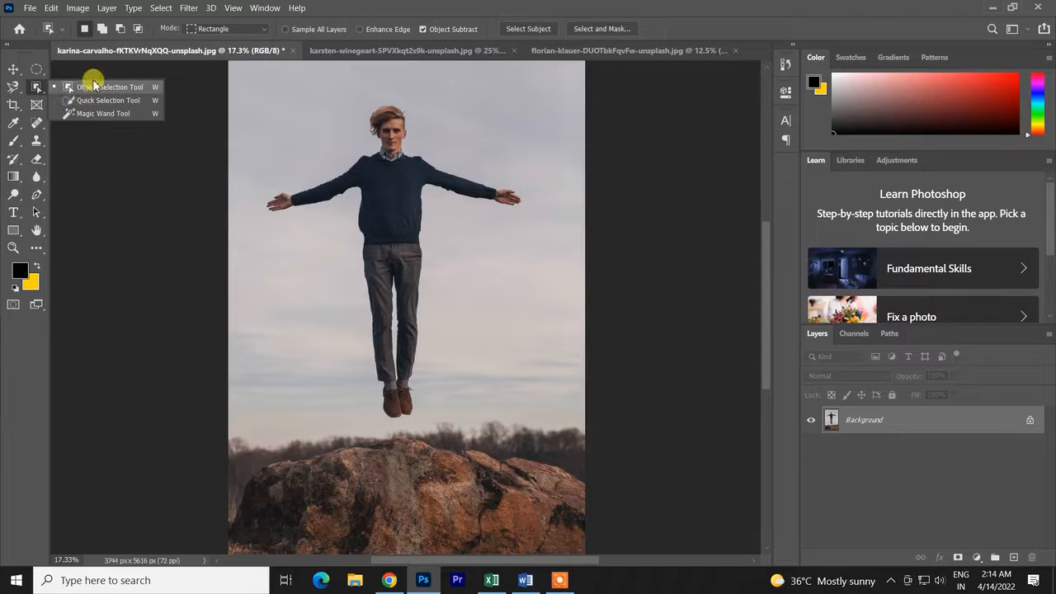
Look through the three open photos and bring the photo of the two pens to the front.
{"action": "left_click", "coordinate": [561, 54]}
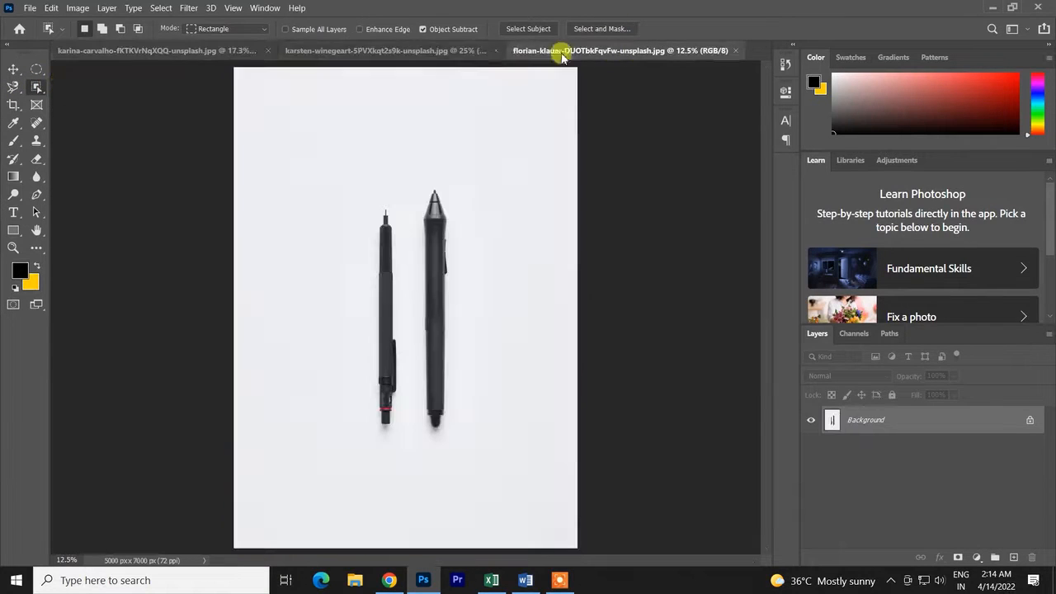
{"action": "left_click", "coordinate": [462, 49]}
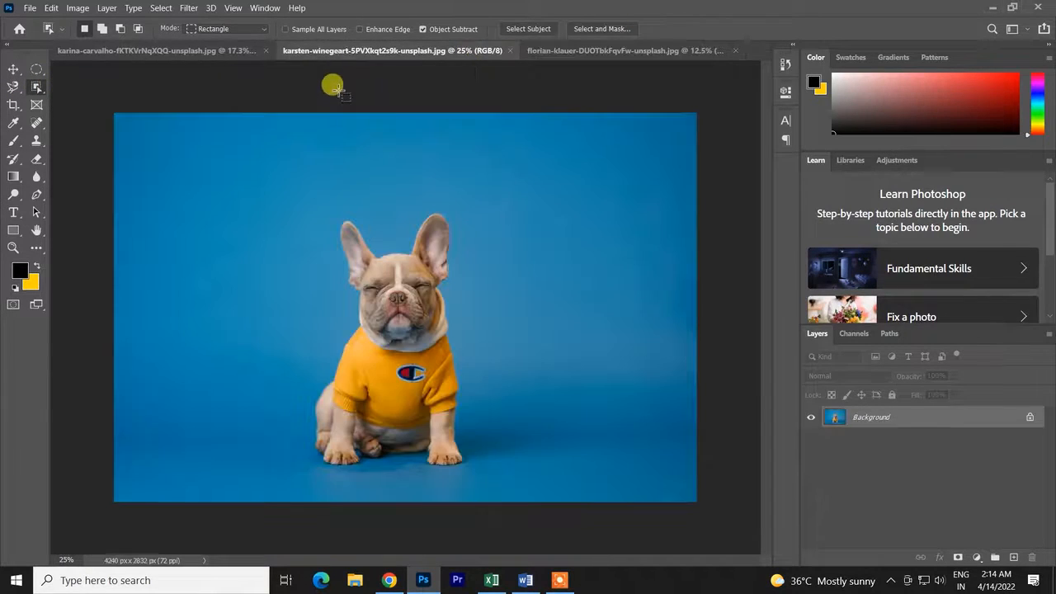
{"action": "left_click", "coordinate": [225, 52]}
{"action": "left_click", "coordinate": [620, 52]}
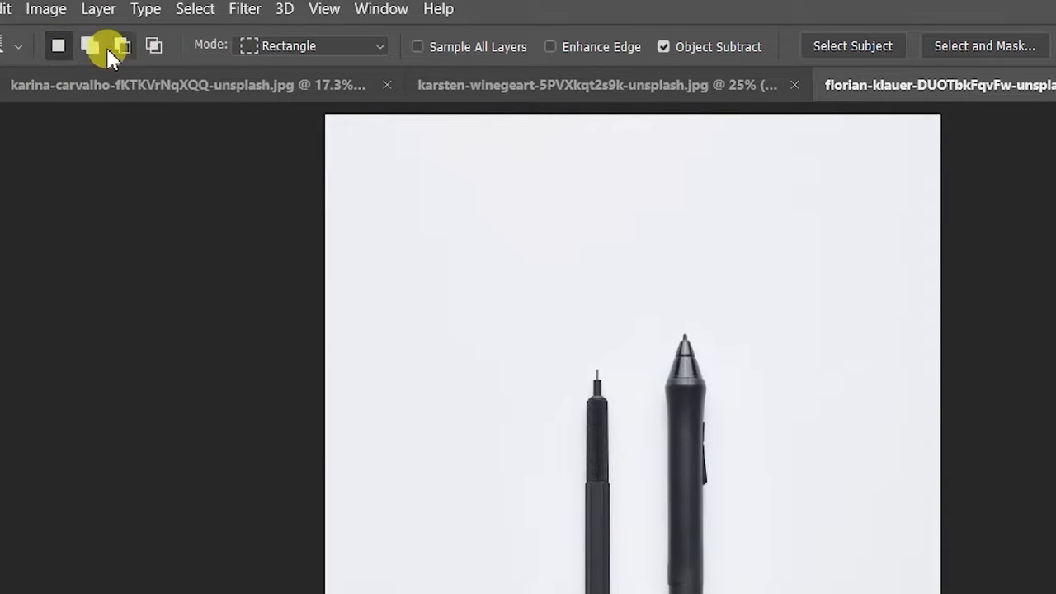
Set the Object Selection Tool's mode to Rectangle.
{"action": "left_click", "coordinate": [376, 47]}
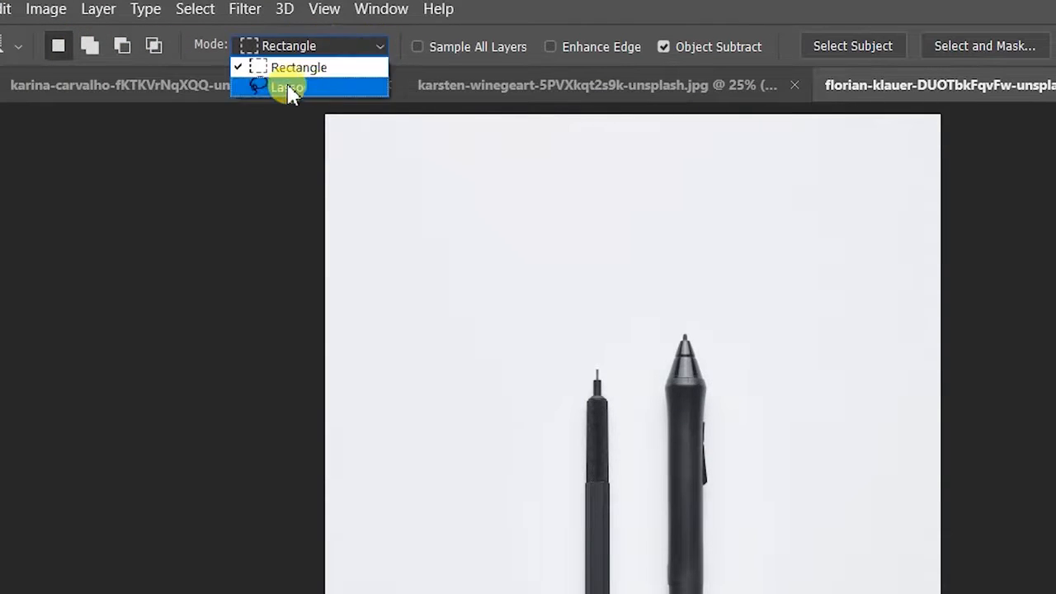
{"action": "left_click", "coordinate": [354, 47]}
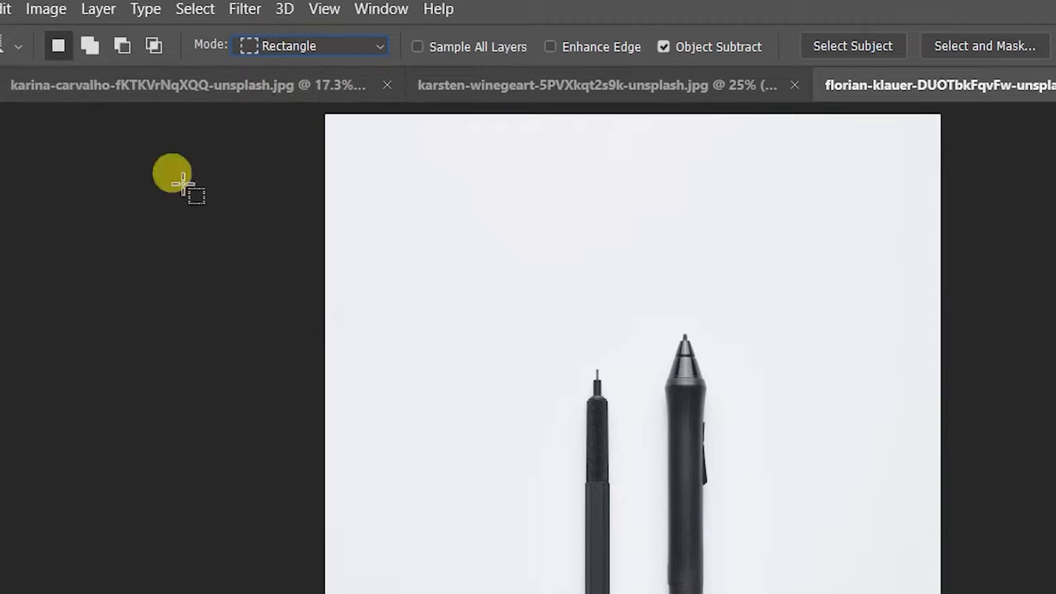
{"action": "right_click", "coordinate": [7, 147]}
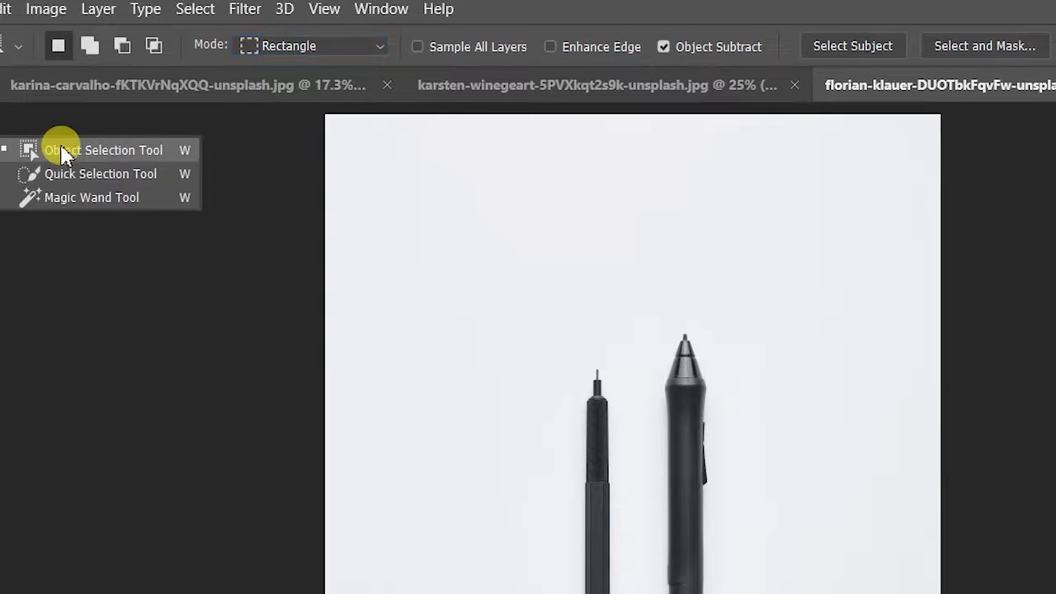
{"action": "left_click", "coordinate": [323, 46]}
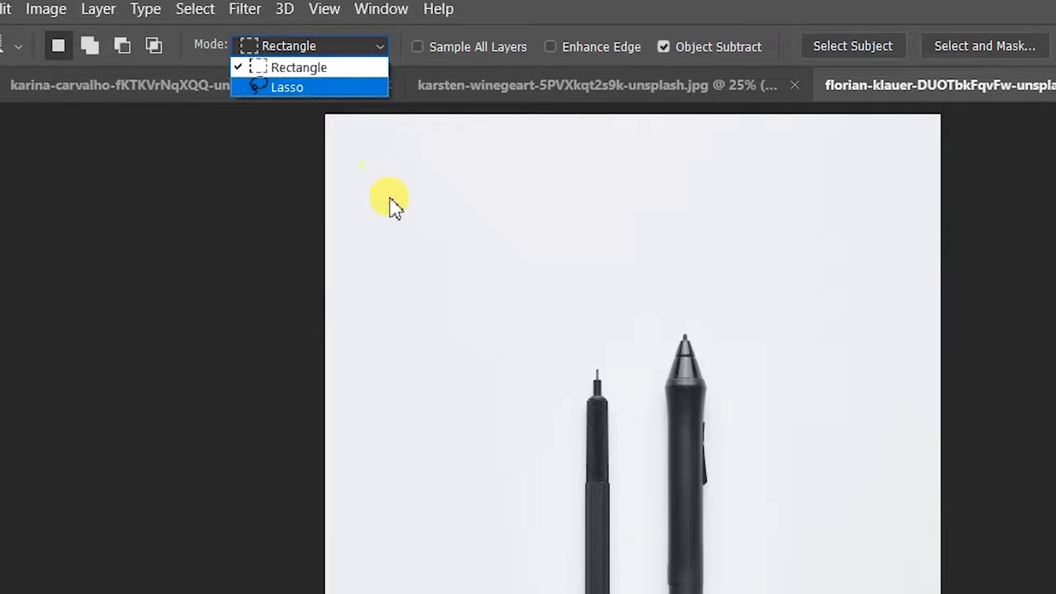
{"action": "left_click", "coordinate": [317, 66]}
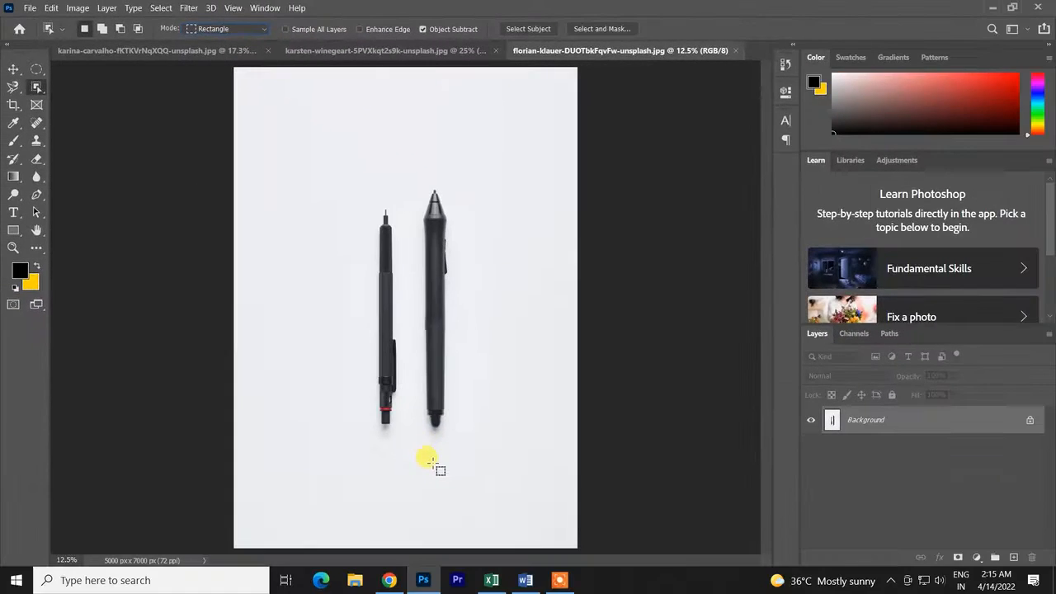
Try a rectangular object selection about 3233 by 4608 px around both pens, and undo it.
{"action": "left_click_drag", "start_coordinate": [275, 158], "coordinate": [496, 493]}
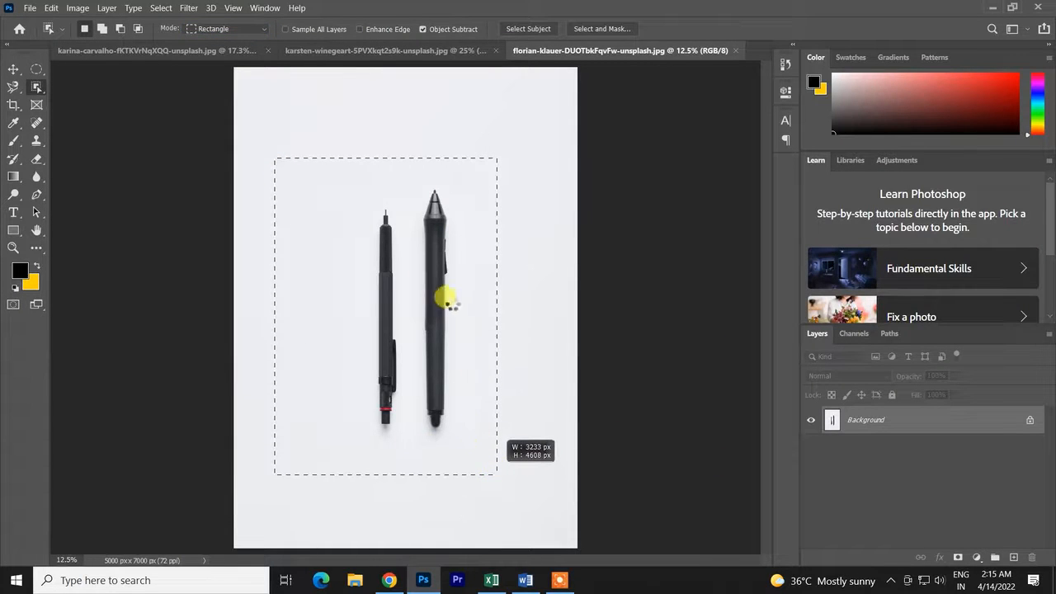
{"action": "key", "text": "ctrl+z"}
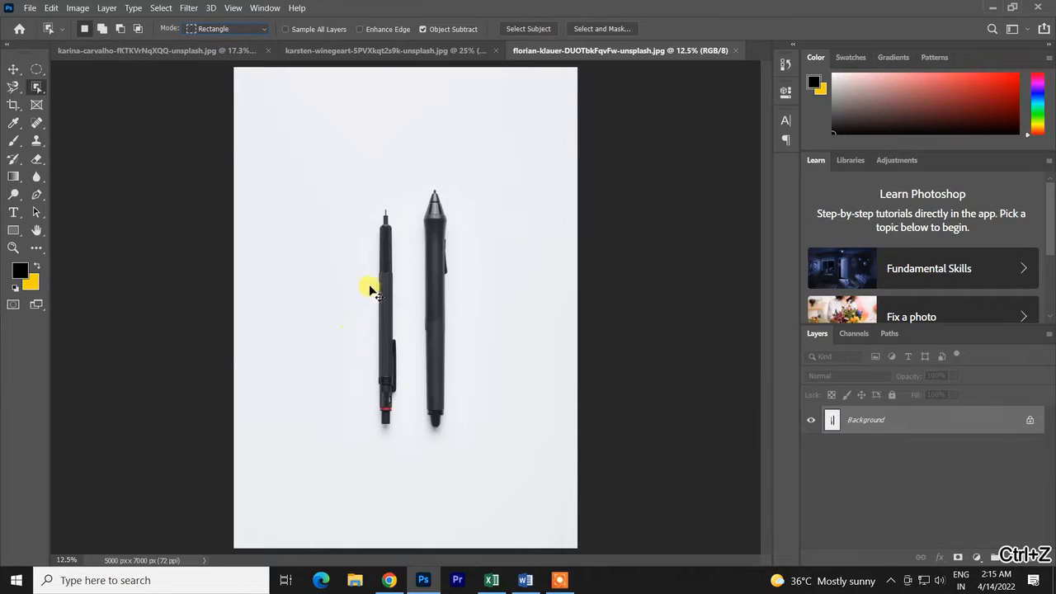
Switch the Object Selection mode to Lasso, try selecting the thinner pen with a loop around it, and undo the selection.
{"action": "left_click", "coordinate": [248, 28]}
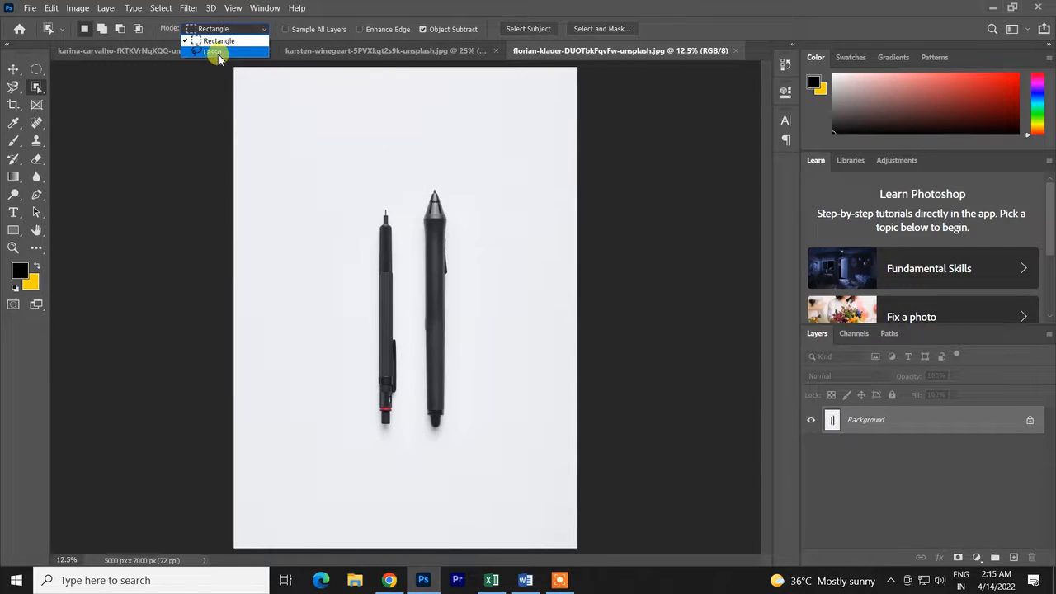
{"action": "left_click", "coordinate": [213, 52]}
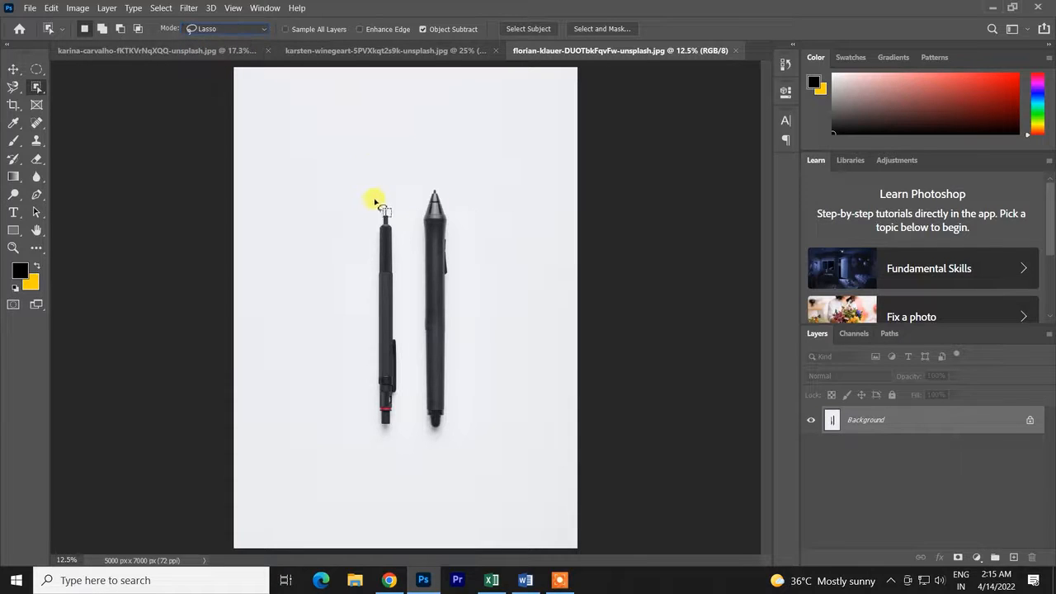
{"action": "mouse_move", "coordinate": [375, 201]}
{"action": "left_mouse_down"}
{"action": "mouse_move", "coordinate": [306, 330]}
{"action": "mouse_move", "coordinate": [379, 449]}
{"action": "mouse_move", "coordinate": [407, 379]}
{"action": "mouse_move", "coordinate": [408, 307]}
{"action": "mouse_move", "coordinate": [395, 196]}
{"action": "mouse_move", "coordinate": [376, 202]}
{"action": "left_mouse_up"}
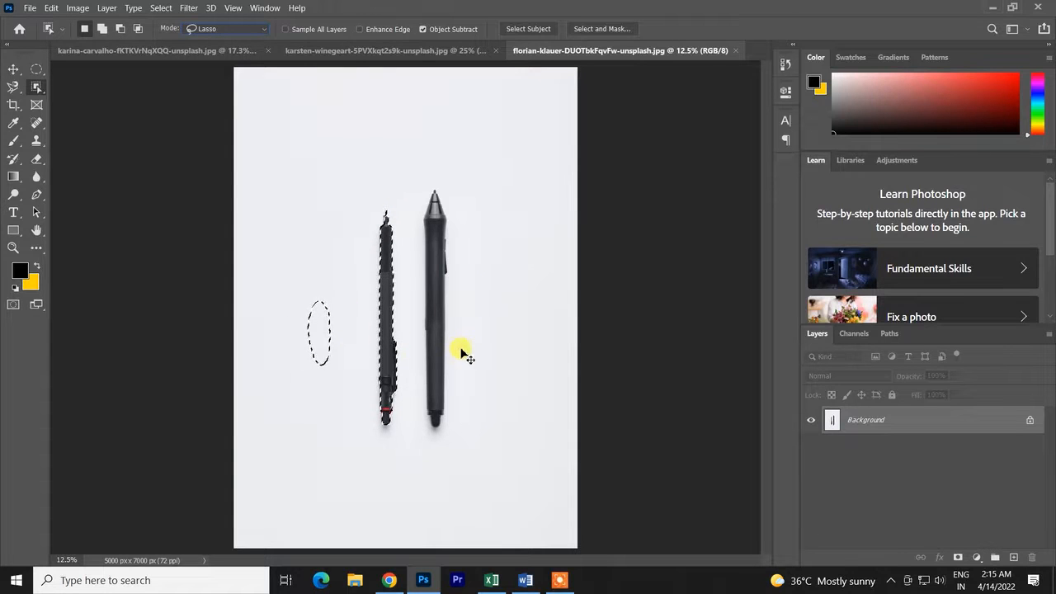
{"action": "key", "text": "ctrl+z"}
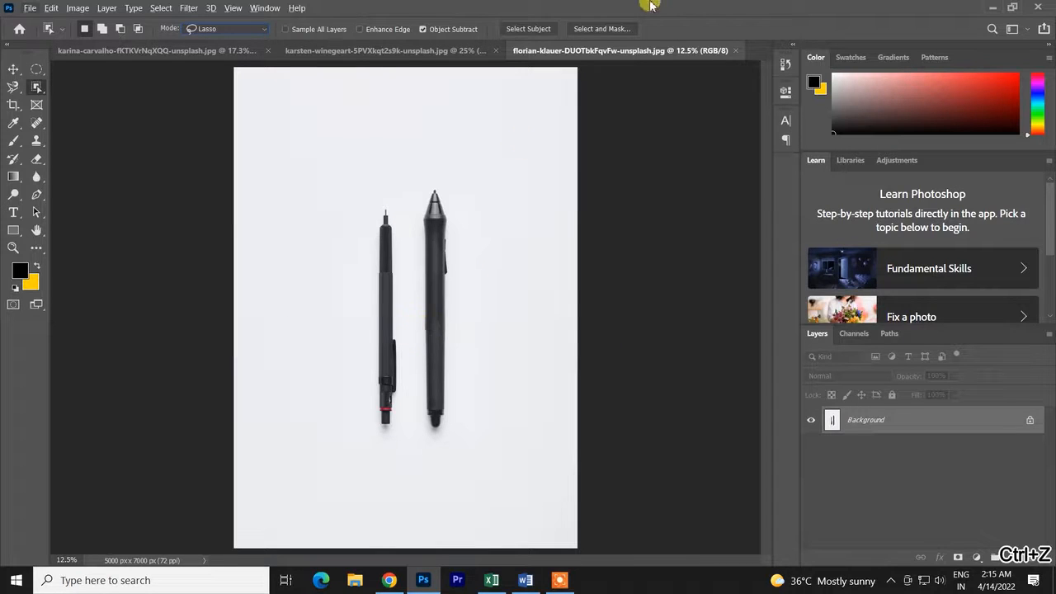
Return the Object Selection mode to Rectangle, try selecting both pens together, and undo the selection.
{"action": "left_click", "coordinate": [260, 30]}
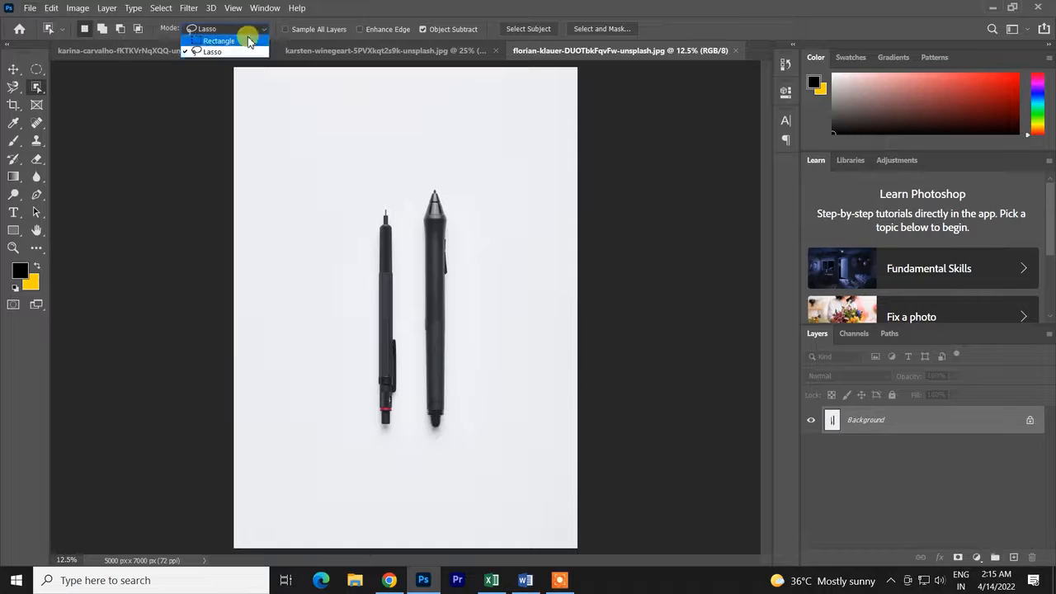
{"action": "left_click", "coordinate": [246, 40]}
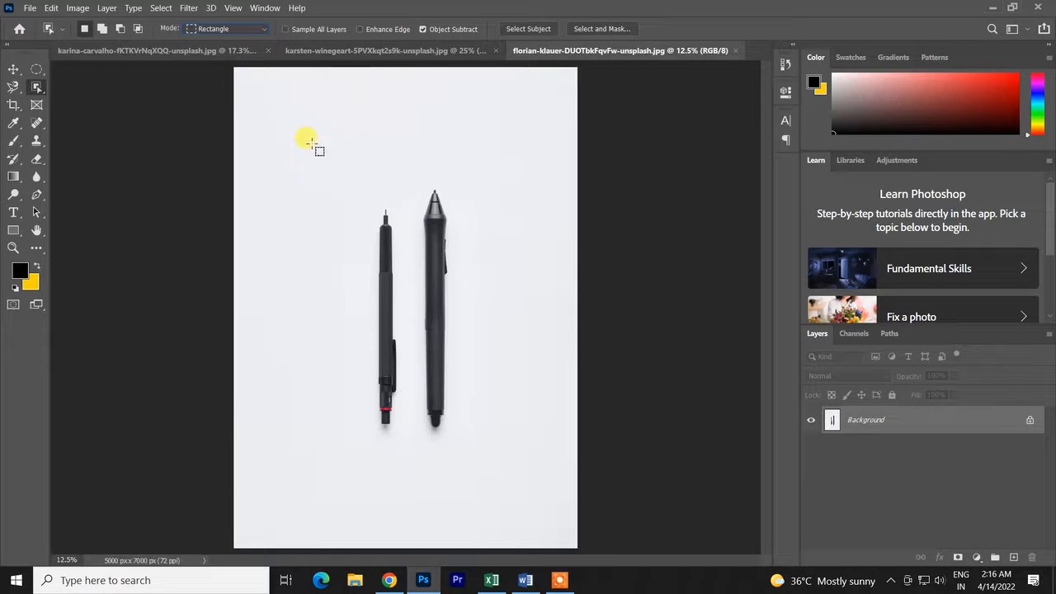
{"action": "left_click_drag", "start_coordinate": [310, 141], "coordinate": [504, 488]}
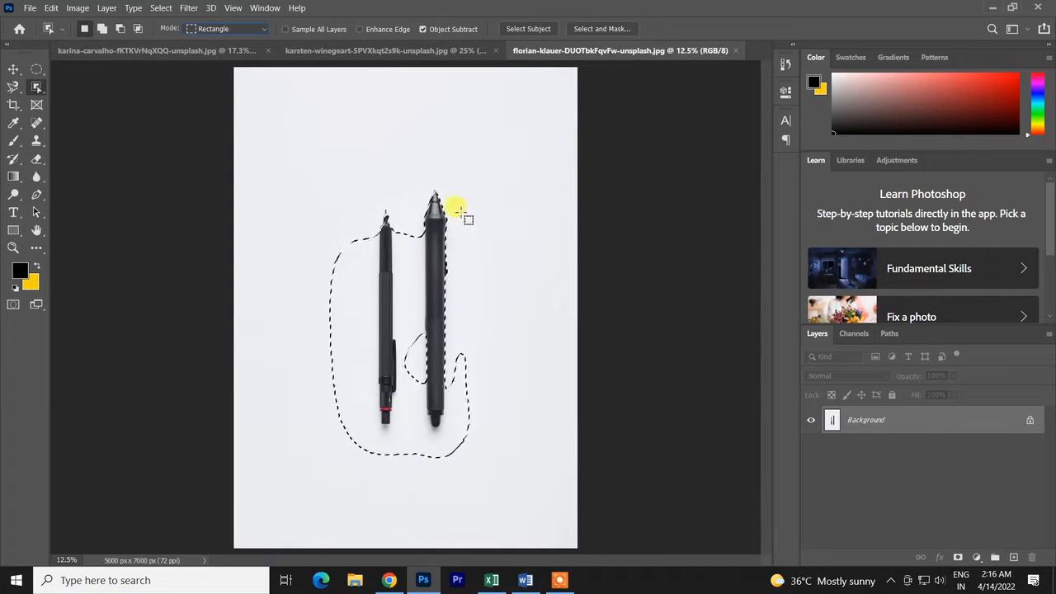
{"action": "key", "text": "ctrl+z"}
{"action": "key", "text": "ctrl+z"}
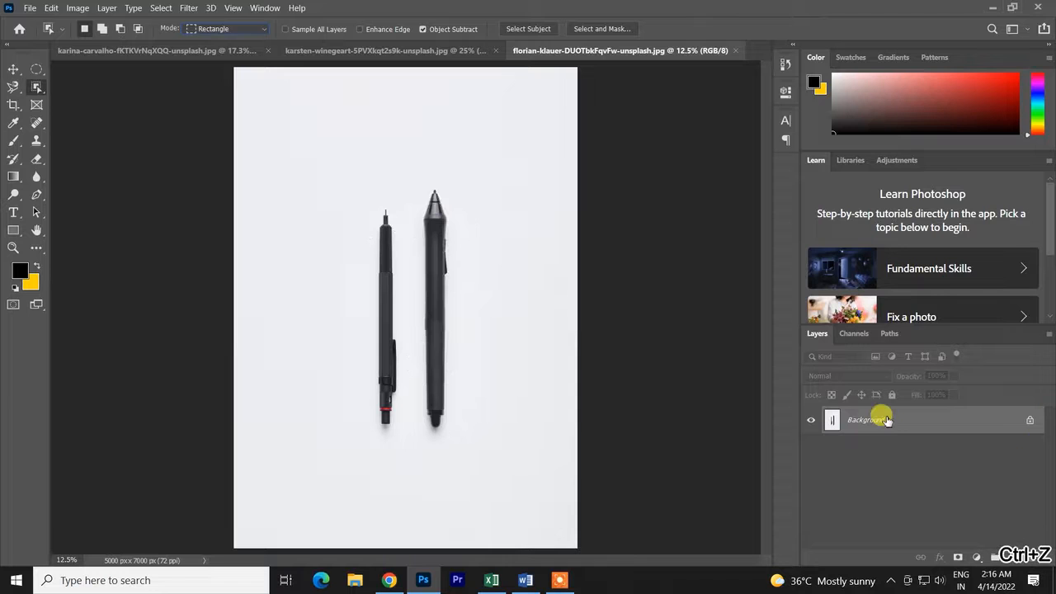
Add a new empty layer and try an object selection about 2969 by 5696 px around both pens from it.
{"action": "left_click", "coordinate": [1012, 557]}
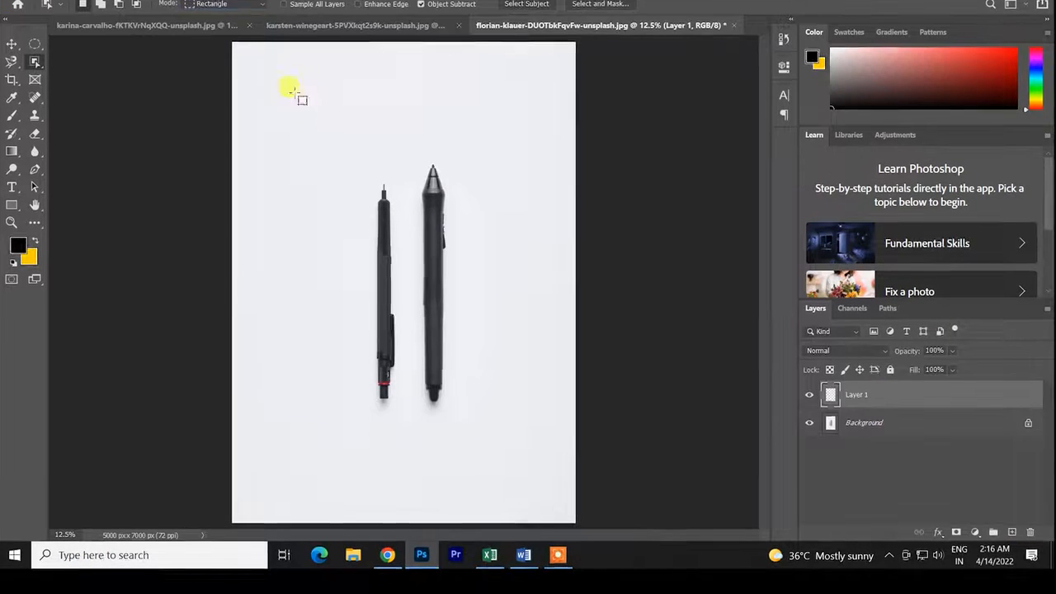
{"action": "left_click_drag", "start_coordinate": [294, 111], "coordinate": [495, 479]}
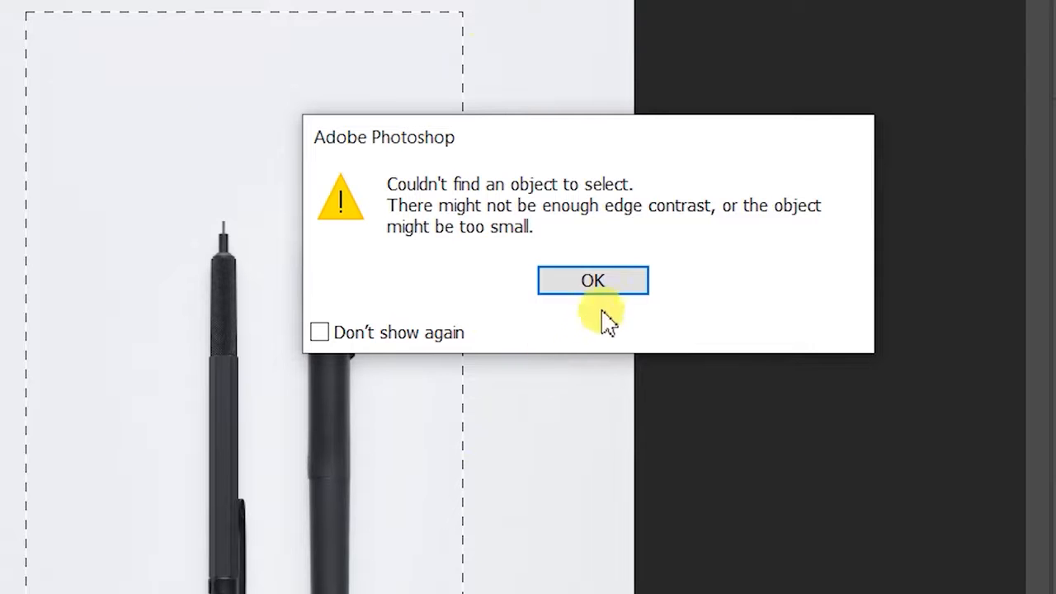
{"action": "left_click", "coordinate": [591, 281]}
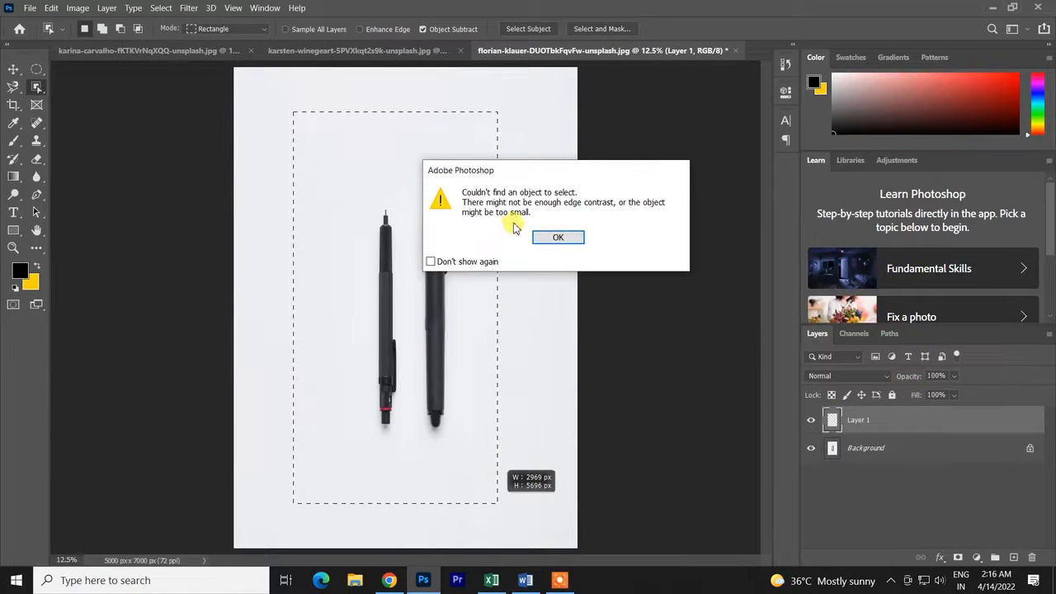
{"action": "left_click", "coordinate": [550, 238]}
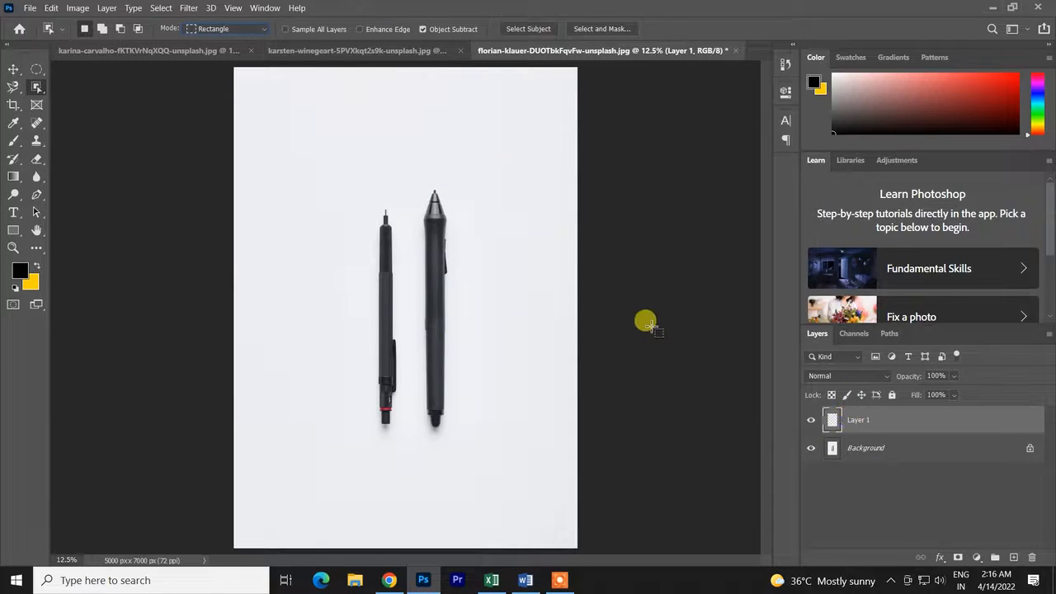
Enable Sample All Layers, and toggle the Background layer's visibility to inspect the new layer on its own.
{"action": "left_click", "coordinate": [298, 33]}
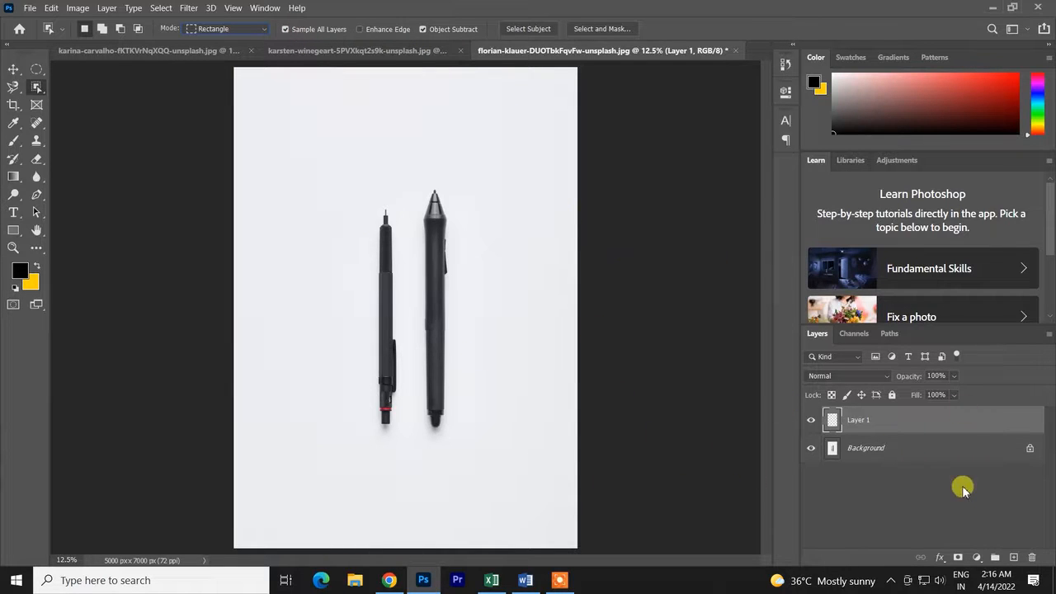
{"action": "left_click", "coordinate": [811, 448]}
{"action": "left_click", "coordinate": [811, 448]}
{"action": "left_click", "coordinate": [811, 448]}
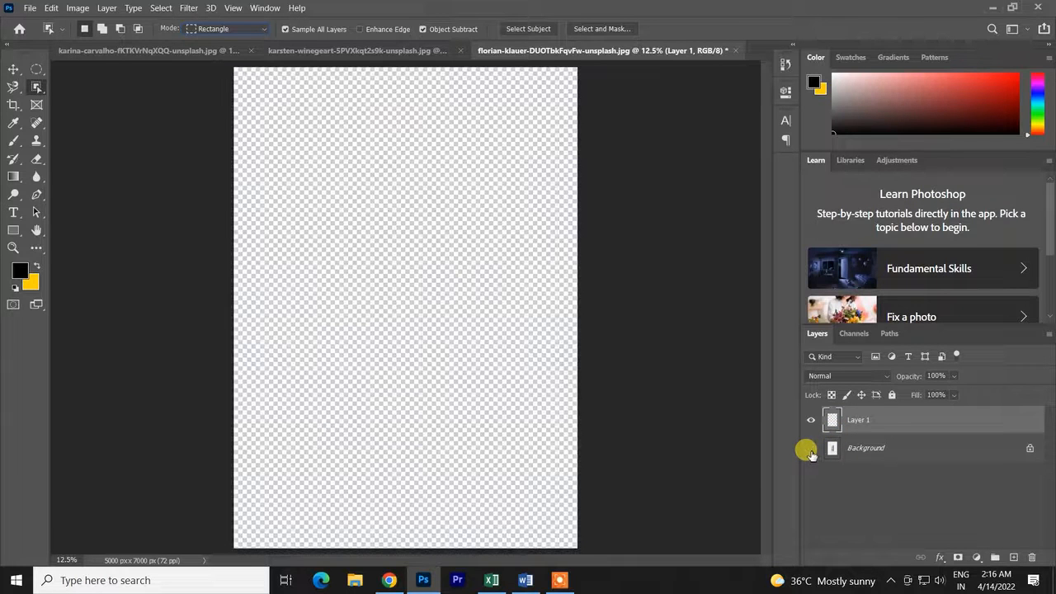
{"action": "left_click", "coordinate": [811, 448]}
{"action": "left_click", "coordinate": [811, 448]}
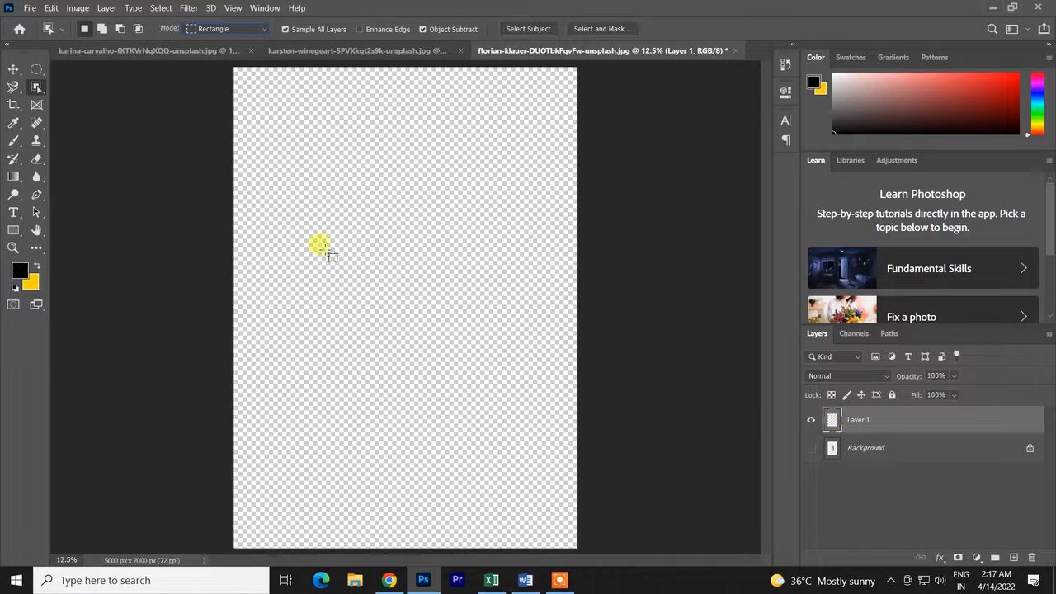
{"action": "left_click", "coordinate": [811, 448]}
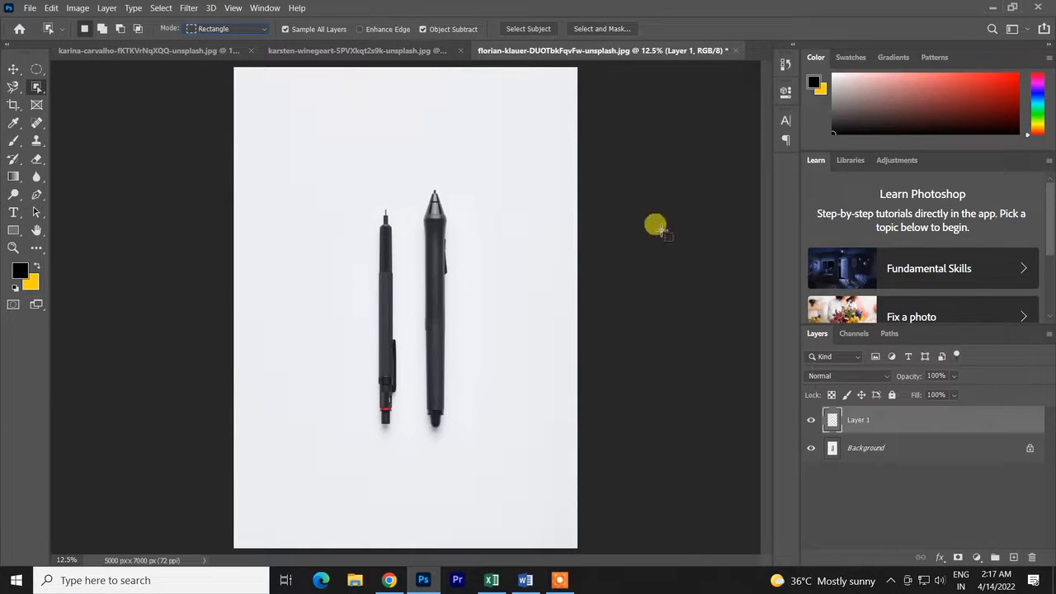
Try rectangular object selections around both pens with Sample All Layers enabled, undoing each one.
{"action": "left_click_drag", "start_coordinate": [321, 152], "coordinate": [483, 467]}
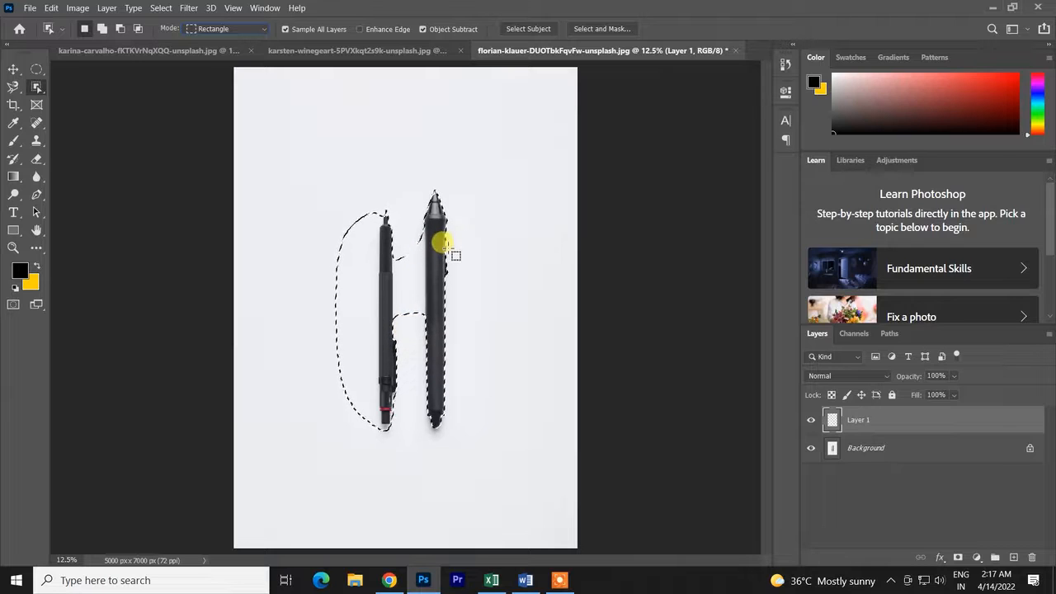
{"action": "key", "text": "ctrl+z"}
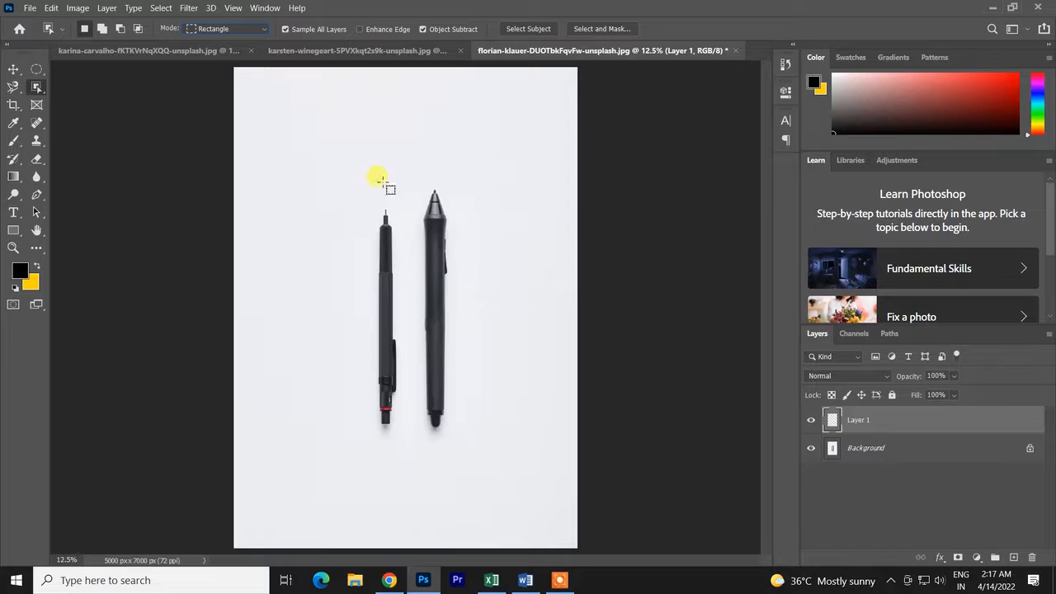
{"action": "left_click_drag", "start_coordinate": [315, 150], "coordinate": [545, 497]}
{"action": "key", "text": "ctrl+z"}
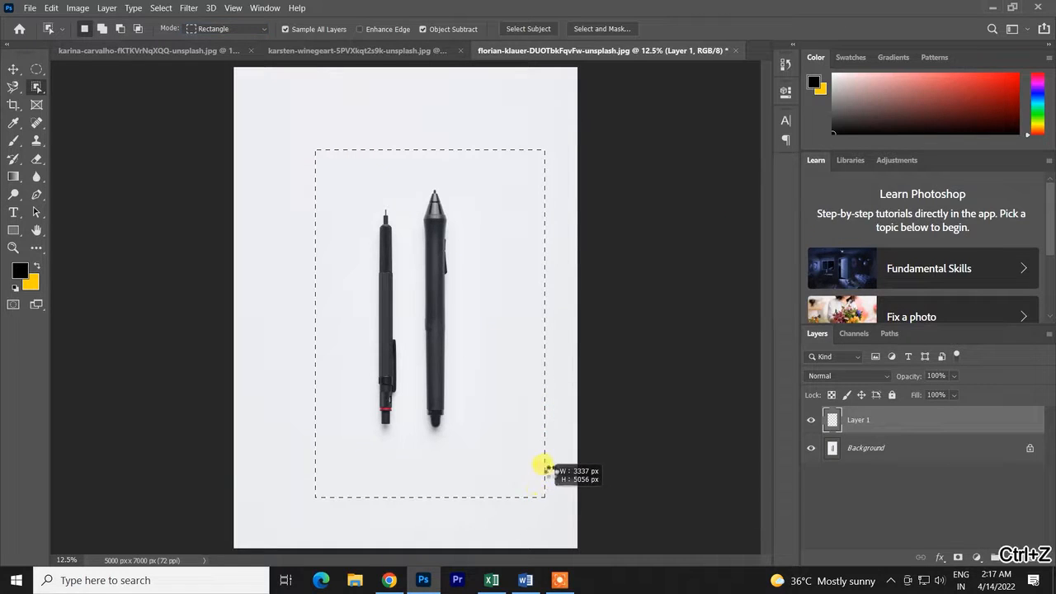
Enable Enhance Edge and draw an object selection rectangle about 3369 by 5064 px around both pens.
{"action": "left_click", "coordinate": [371, 31]}
{"action": "left_click_drag", "start_coordinate": [324, 152], "coordinate": [555, 499]}
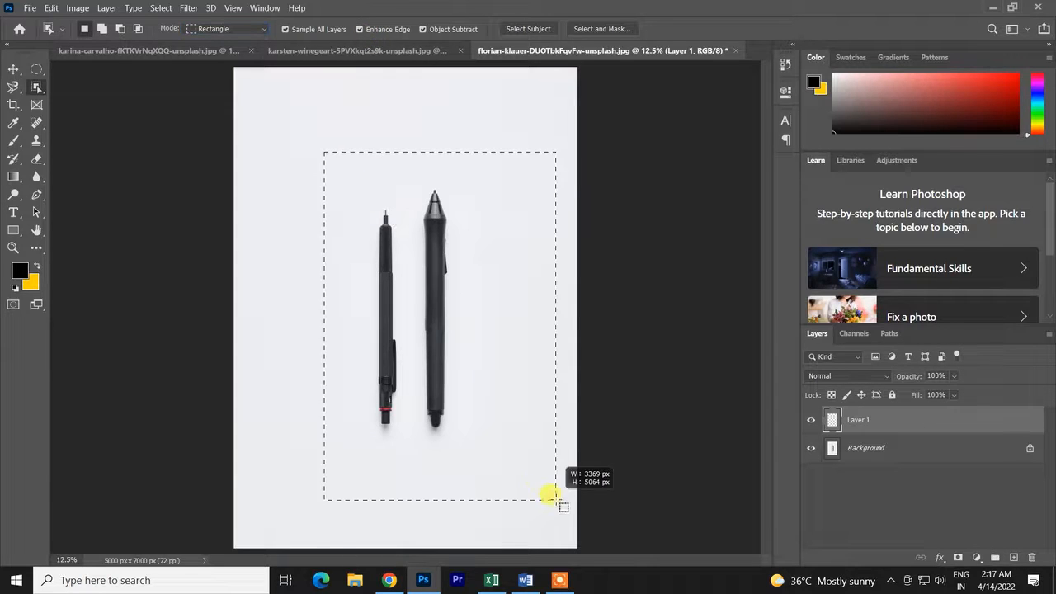
Try rectangular object selections around both pens with Enhance Edge on, off and on again, undoing each one.
{"action": "left_click_drag", "start_coordinate": [530, 450], "coordinate": [514, 485]}
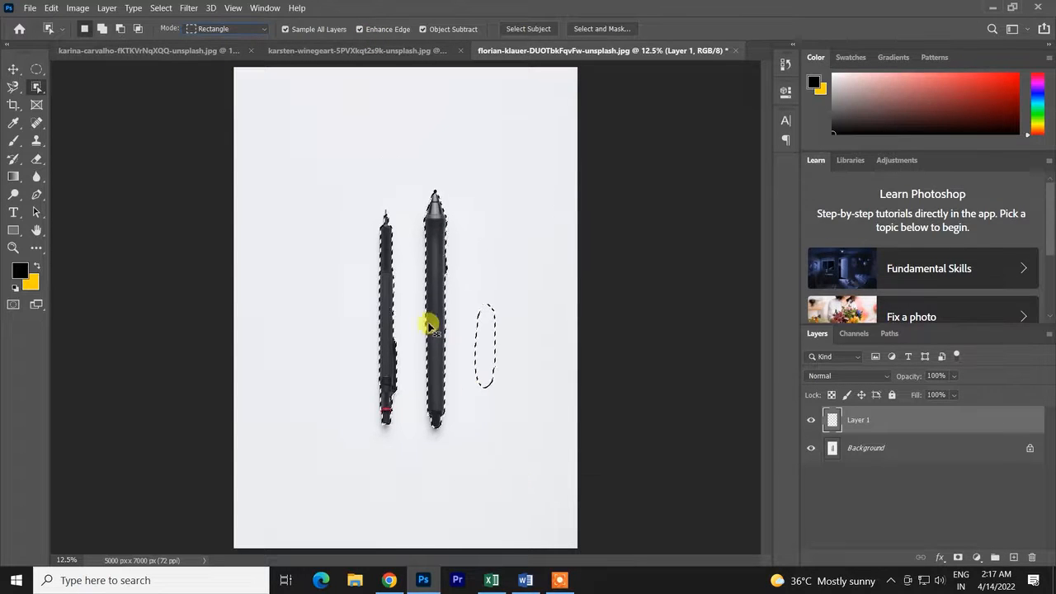
{"action": "key", "text": "ctrl+z"}
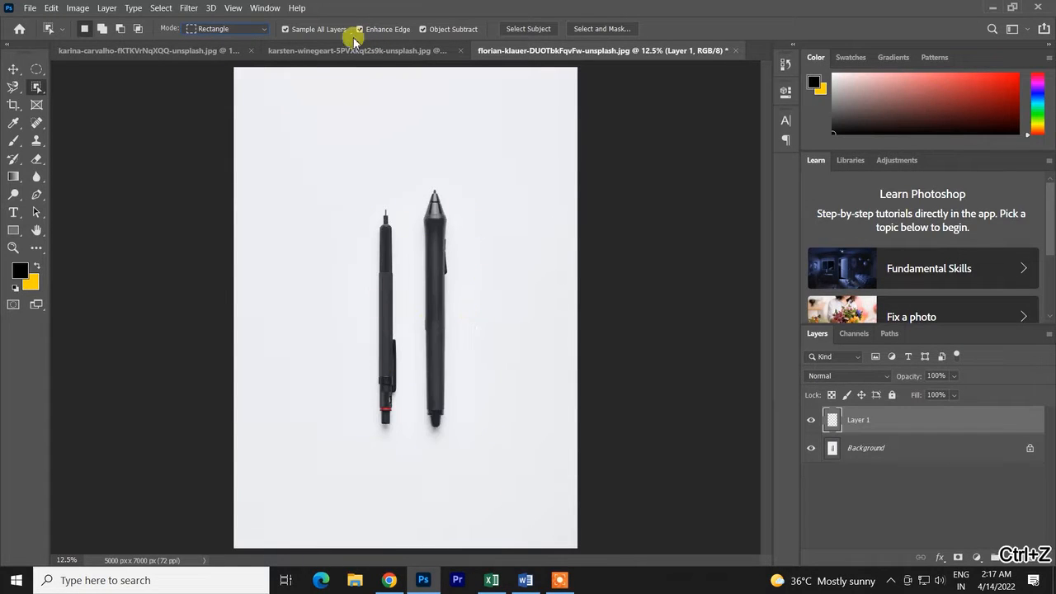
{"action": "mouse_move", "coordinate": [311, 106]}
{"action": "left_mouse_down"}
{"action": "mouse_move", "coordinate": [503, 483]}
{"action": "mouse_move", "coordinate": [518, 475]}
{"action": "left_mouse_up"}
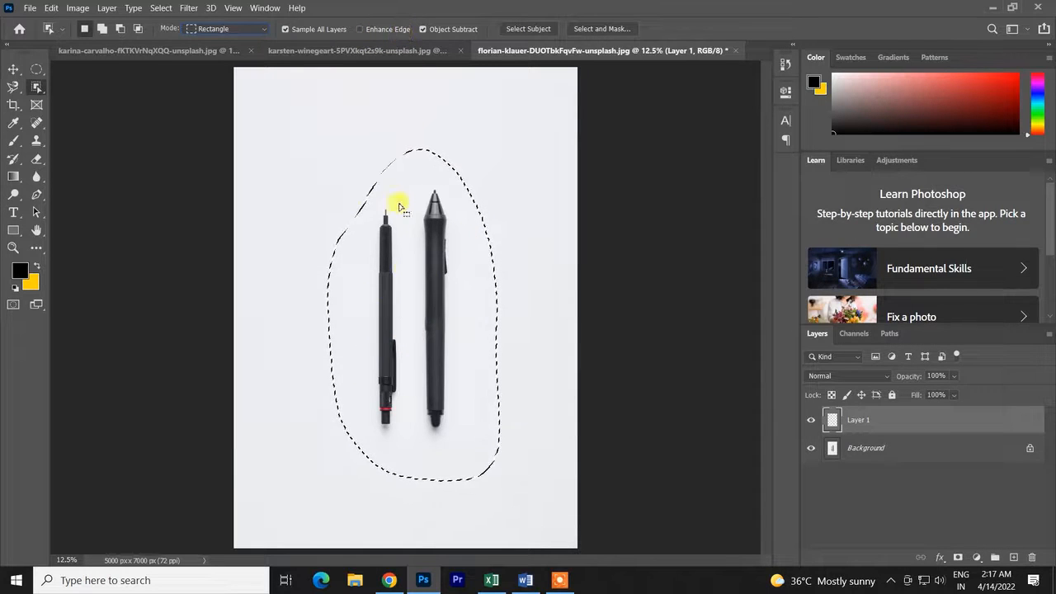
{"action": "key", "text": "ctrl+z"}
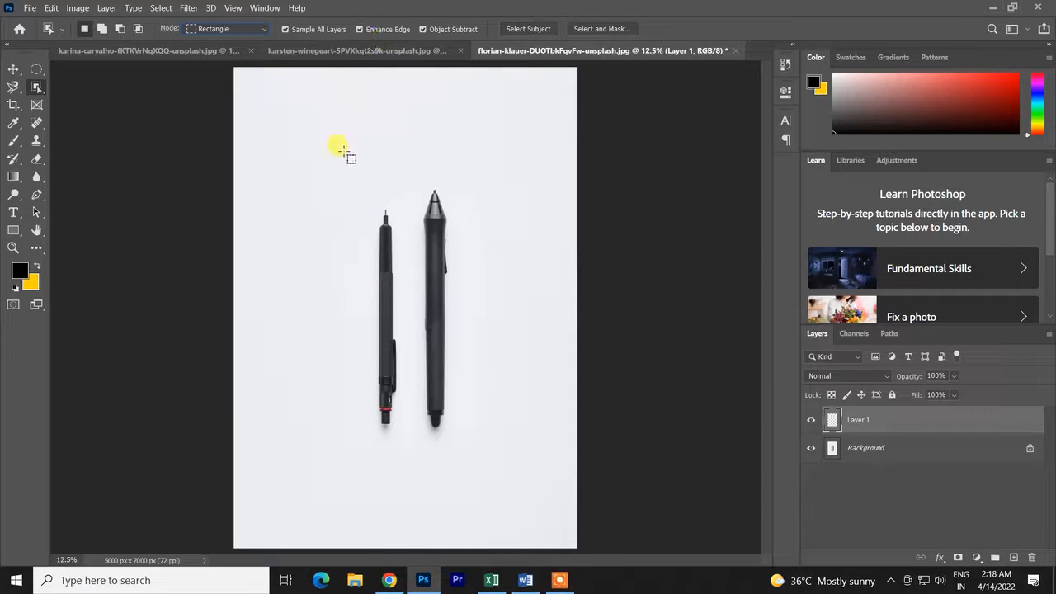
{"action": "left_click_drag", "start_coordinate": [330, 145], "coordinate": [487, 460]}
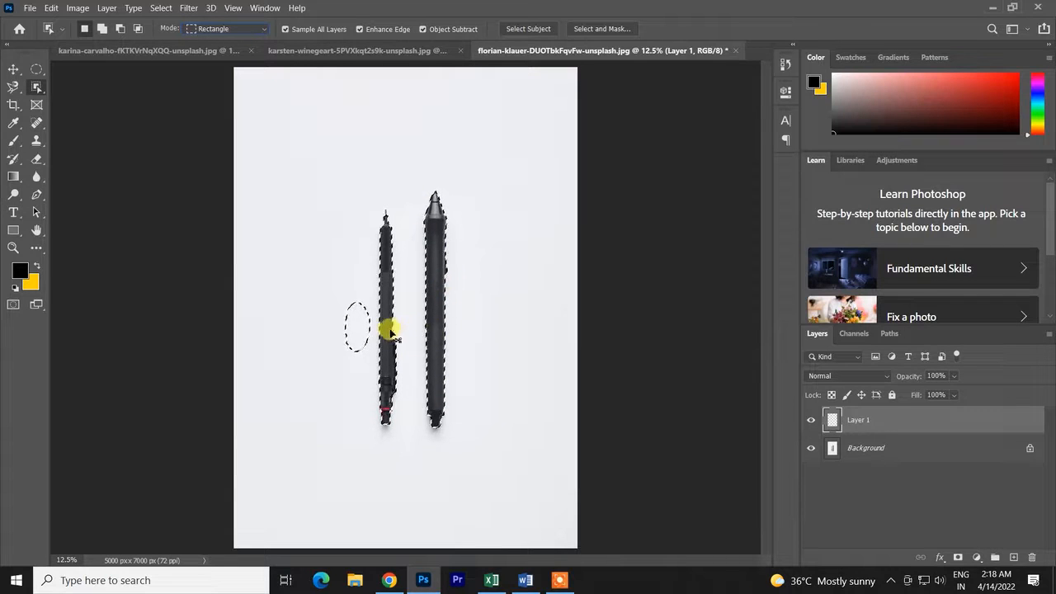
{"action": "key", "text": "ctrl+z"}
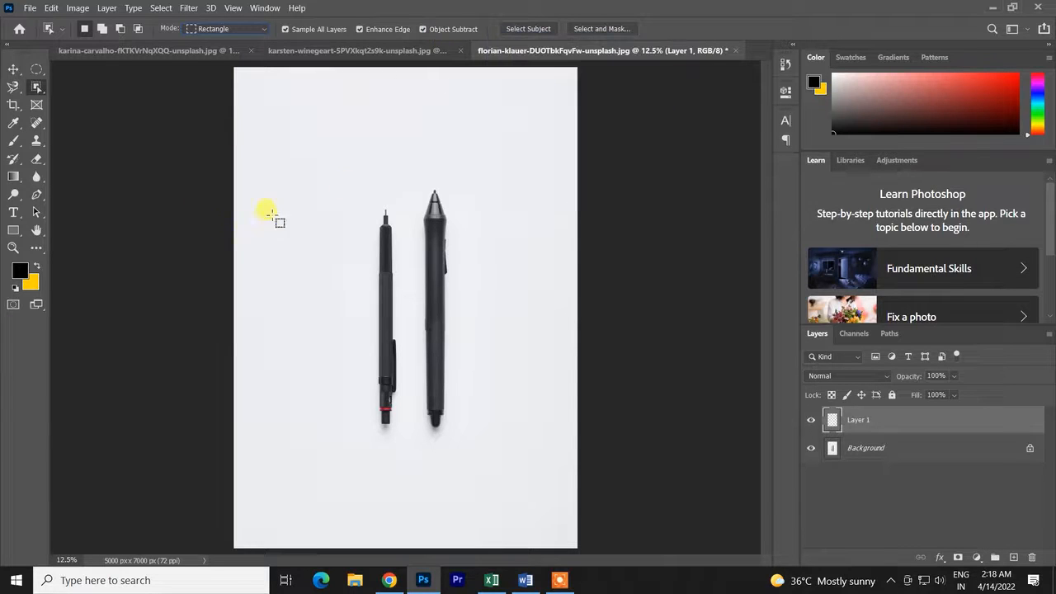
Try rectangular object selections around both pens and the lower part of the larger pen, undoing the result.
{"action": "left_click_drag", "start_coordinate": [355, 172], "coordinate": [496, 489]}
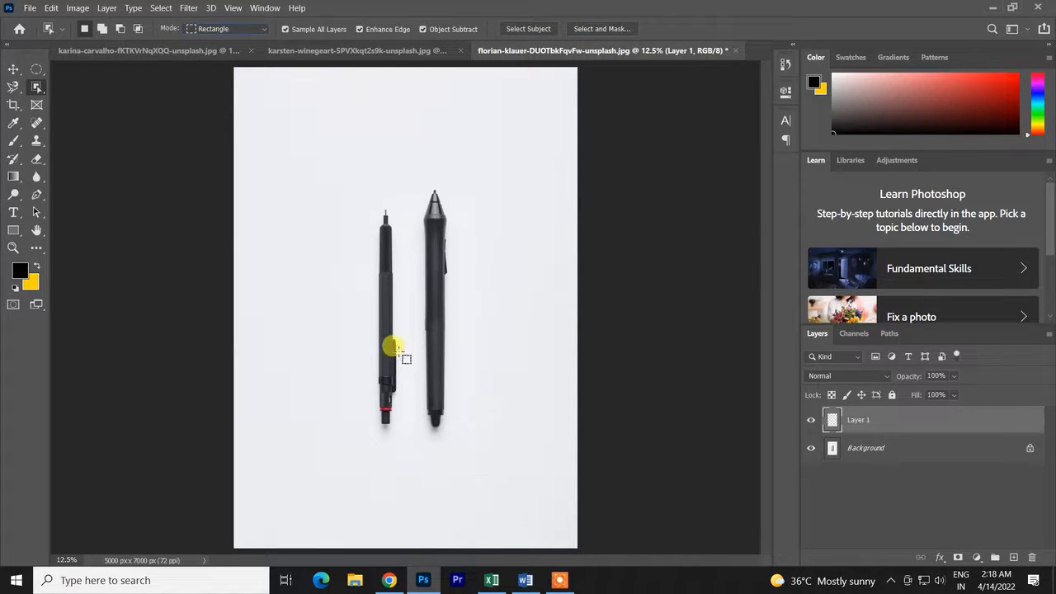
{"action": "left_click_drag", "start_coordinate": [508, 492], "coordinate": [424, 347]}
{"action": "left_click_drag", "start_coordinate": [476, 494], "coordinate": [478, 494]}
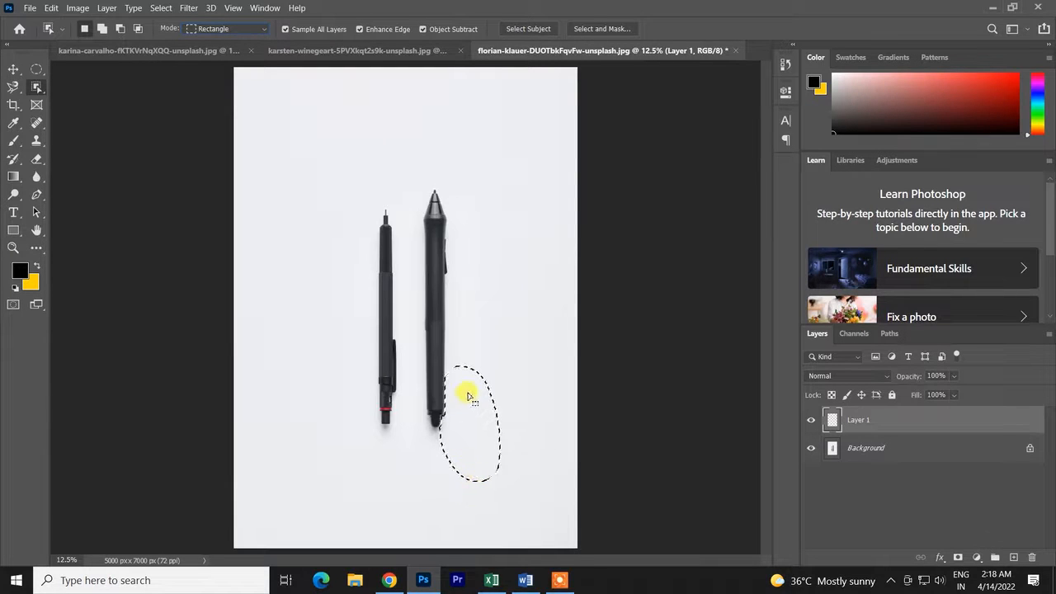
{"action": "key", "text": "ctrl+z"}
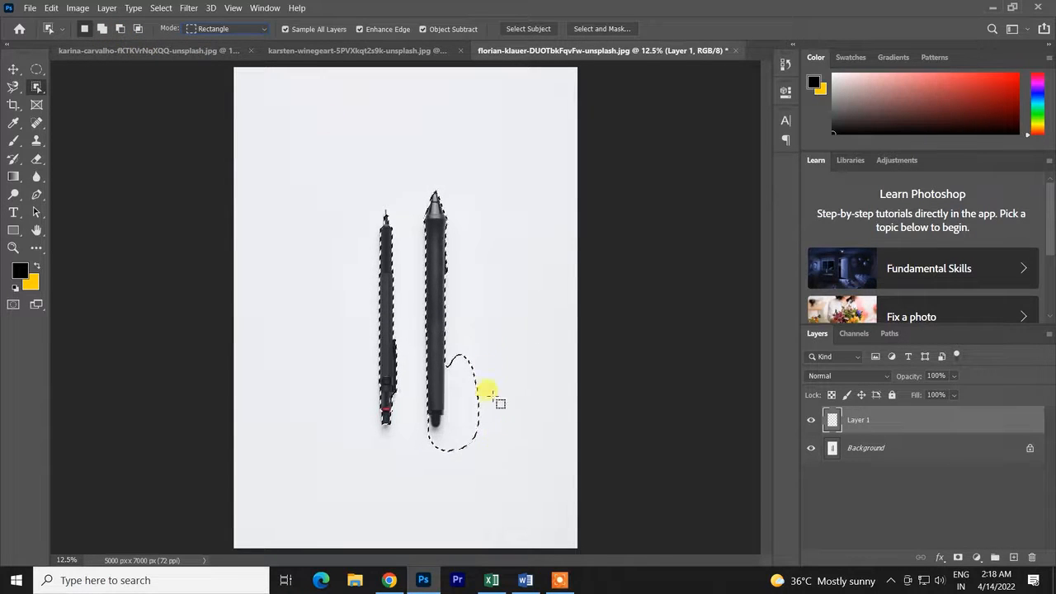
Try subtracting the stray area beside the larger pen's lower end from the selection of both pens, and undo it.
{"action": "left_click_drag", "start_coordinate": [517, 487], "coordinate": [400, 353]}
{"action": "left_click_drag", "start_coordinate": [511, 501], "coordinate": [413, 322]}
{"action": "left_click_drag", "start_coordinate": [479, 505], "coordinate": [403, 344]}
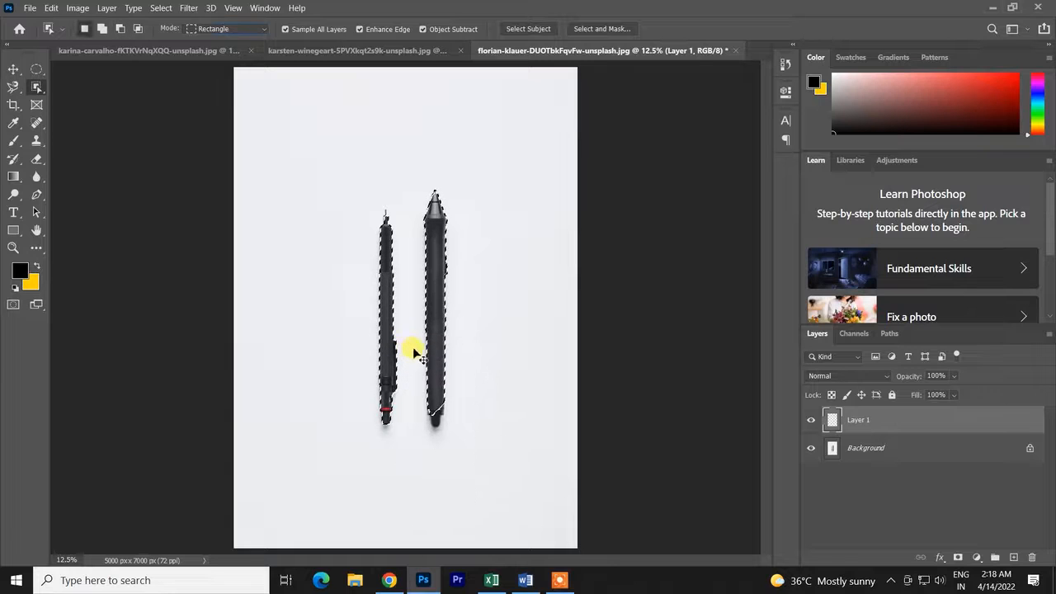
{"action": "key", "text": "ctrl+z"}
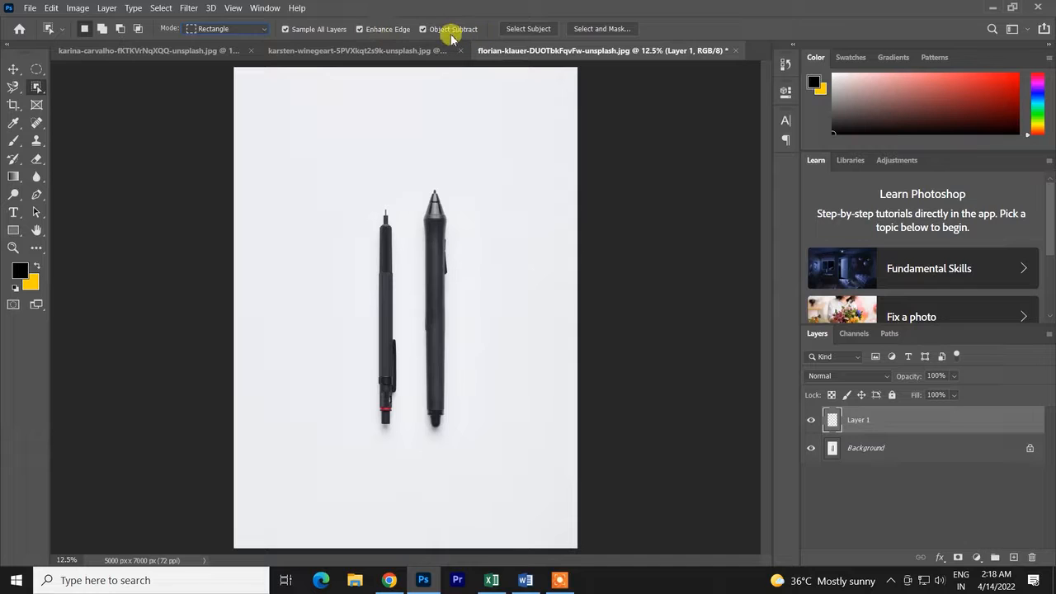
Draw an object selection around both pens, try subtracting the stray areas around their lower halves with Object Subtract enabled, and deselect everything.
{"action": "left_click_drag", "start_coordinate": [299, 150], "coordinate": [509, 490]}
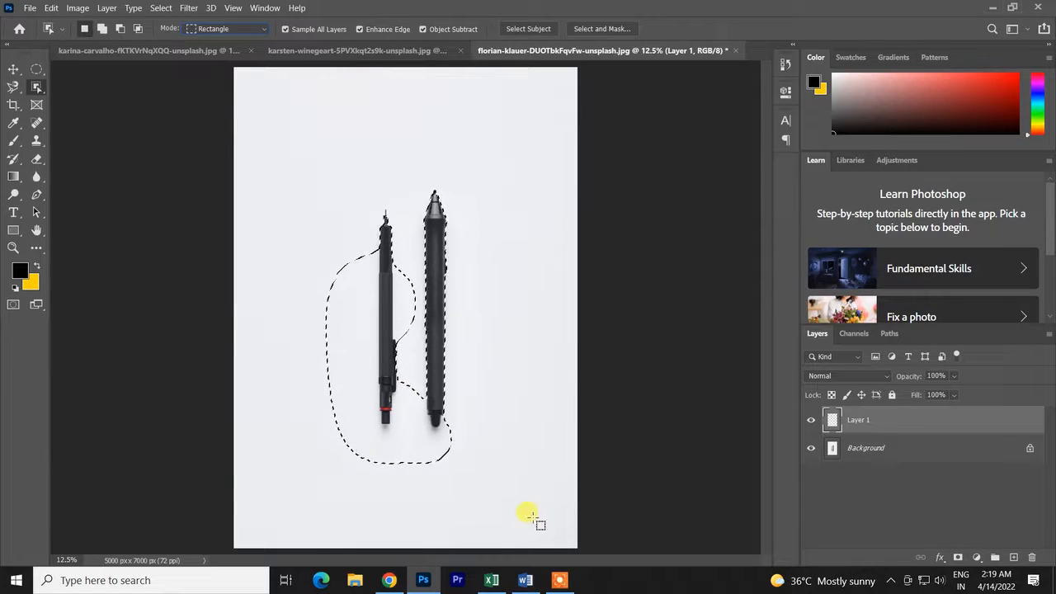
{"action": "key", "text": "alt"}
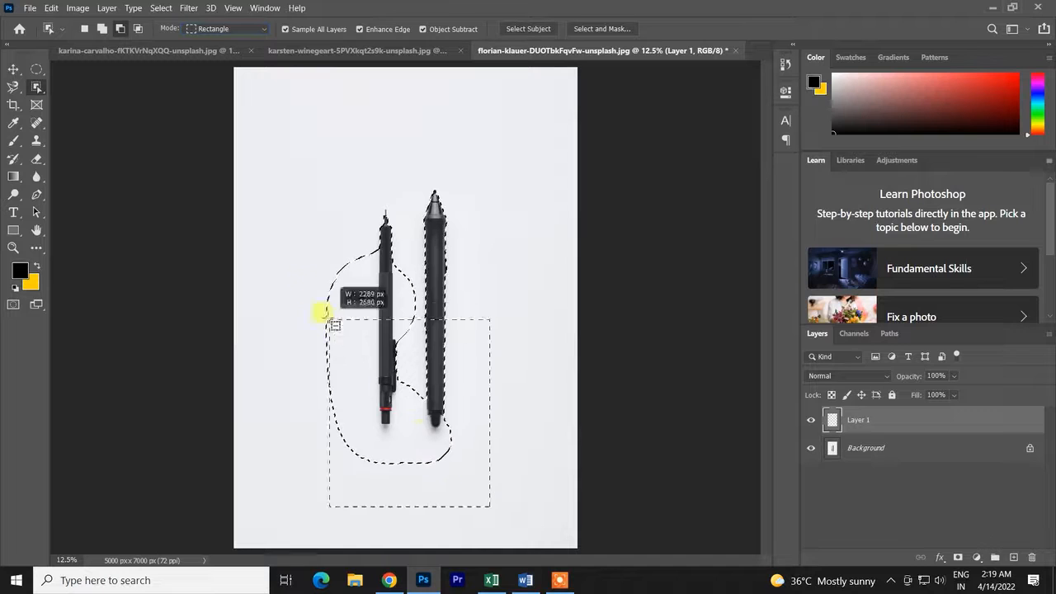
{"action": "left_click_drag", "start_coordinate": [329, 319], "coordinate": [270, 235]}
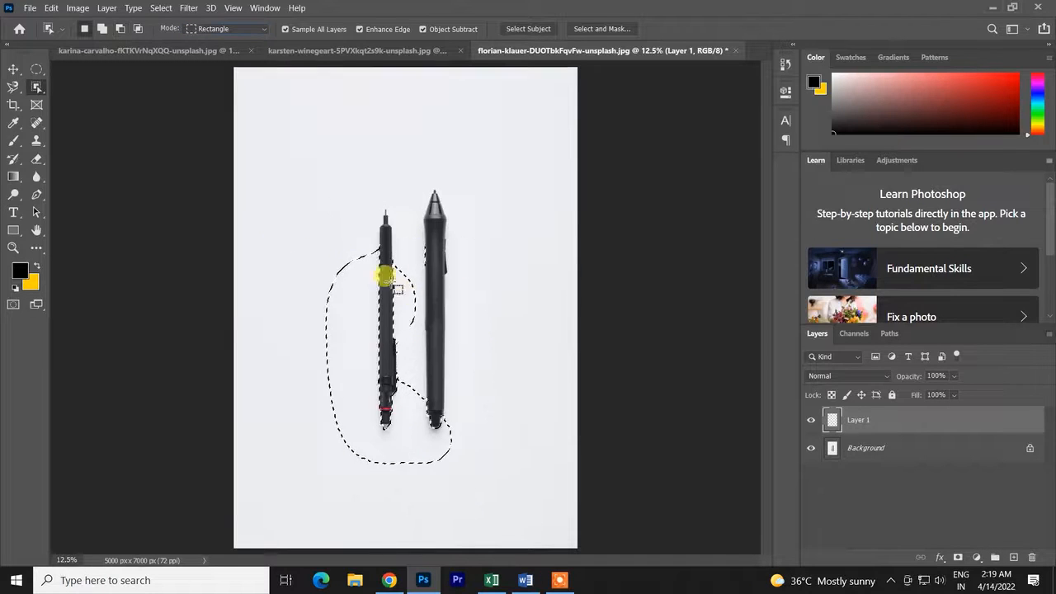
{"action": "key", "text": "alt"}
{"action": "left_click_drag", "start_coordinate": [454, 474], "coordinate": [226, 268]}
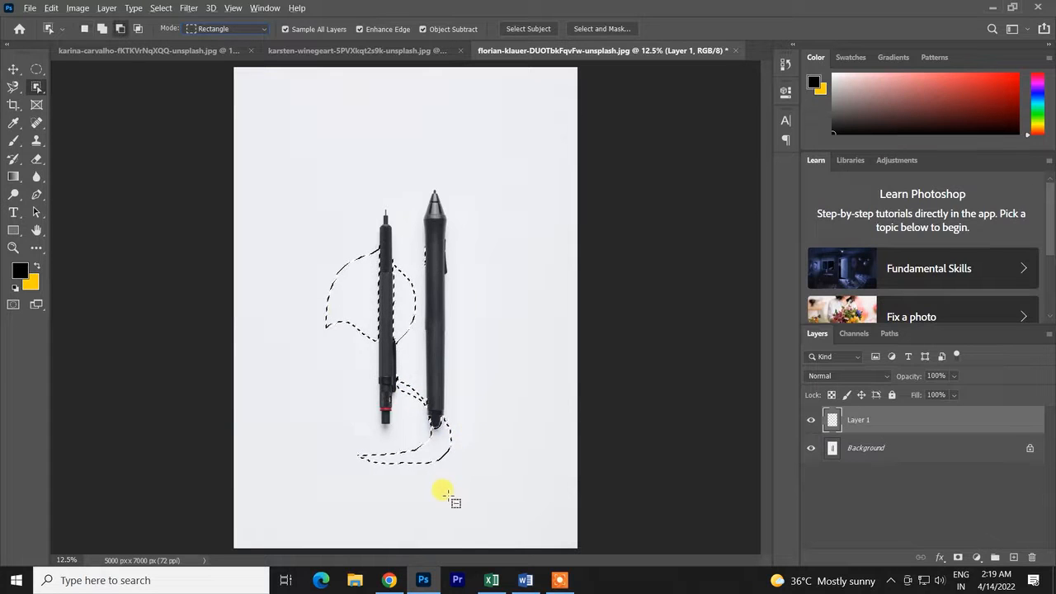
{"action": "left_click_drag", "start_coordinate": [438, 361], "coordinate": [438, 361]}
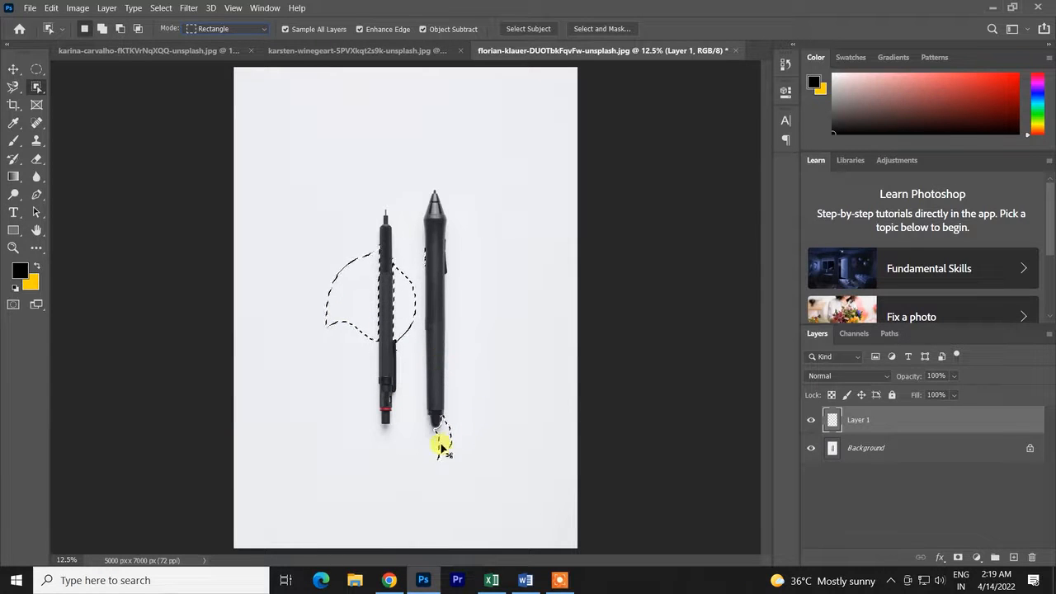
{"action": "left_click_drag", "start_coordinate": [460, 480], "coordinate": [436, 388]}
{"action": "key", "text": "ctrl+z"}
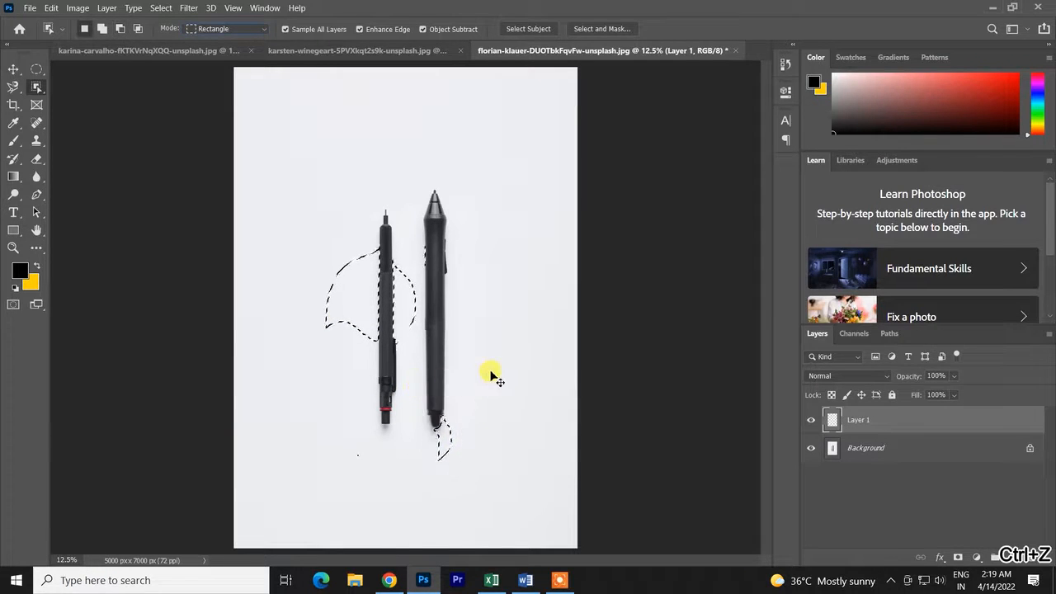
{"action": "key", "text": "ctrl+d"}
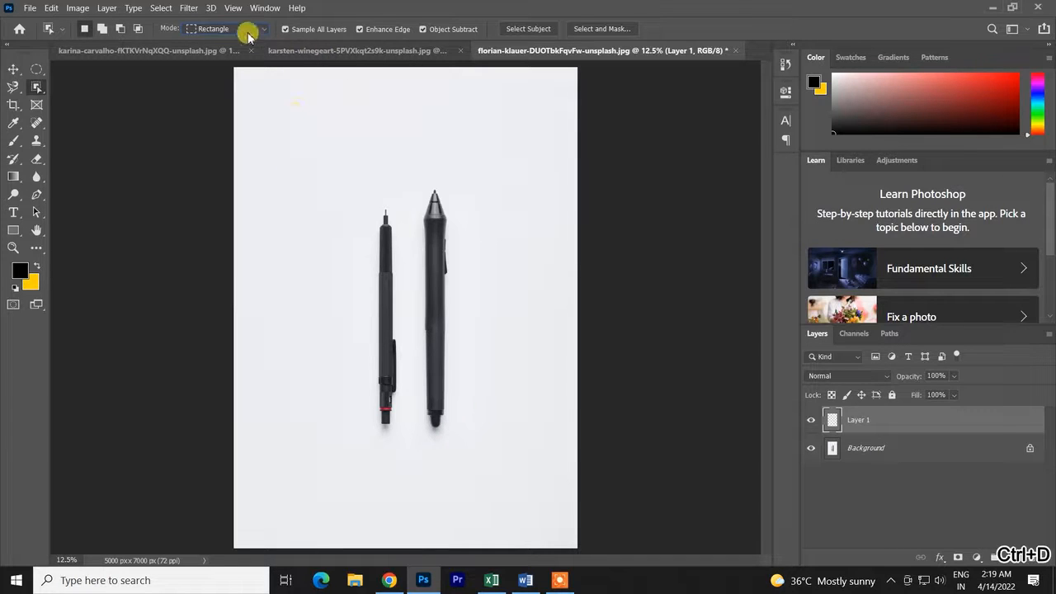
Try object selection rectangles around the thinner pen and around both pens, undoing each one.
{"action": "left_click_drag", "start_coordinate": [359, 198], "coordinate": [387, 405]}
{"action": "key", "text": "ctrl+z"}
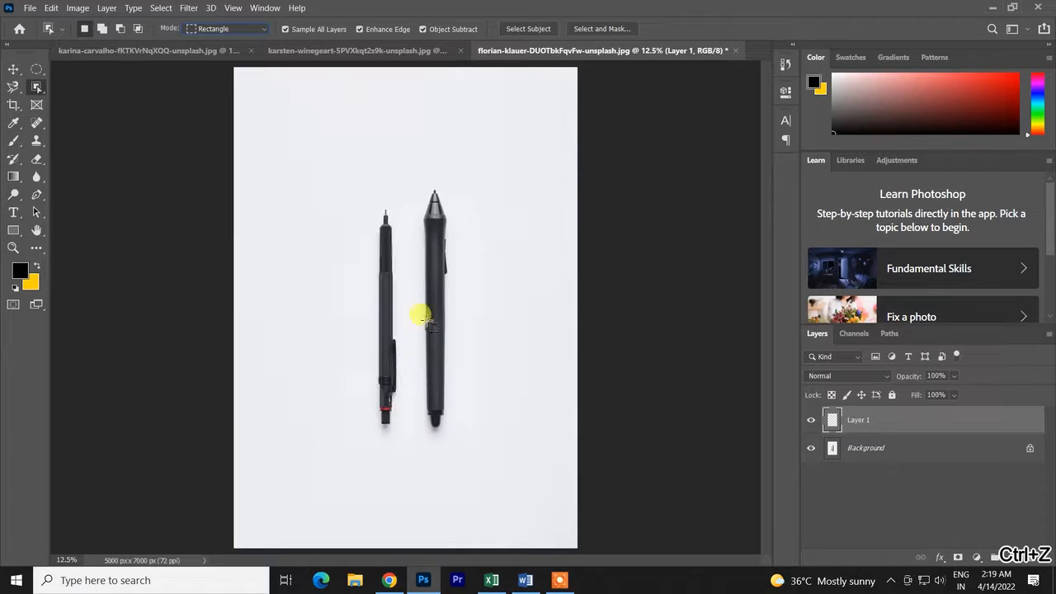
{"action": "left_click_drag", "start_coordinate": [351, 163], "coordinate": [507, 488]}
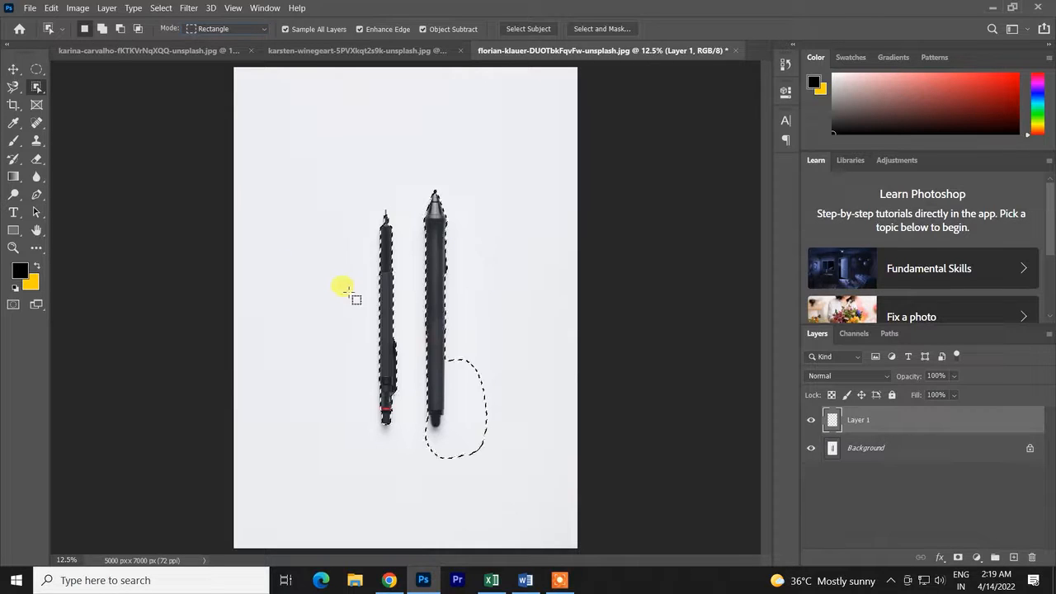
{"action": "key", "text": "ctrl+z"}
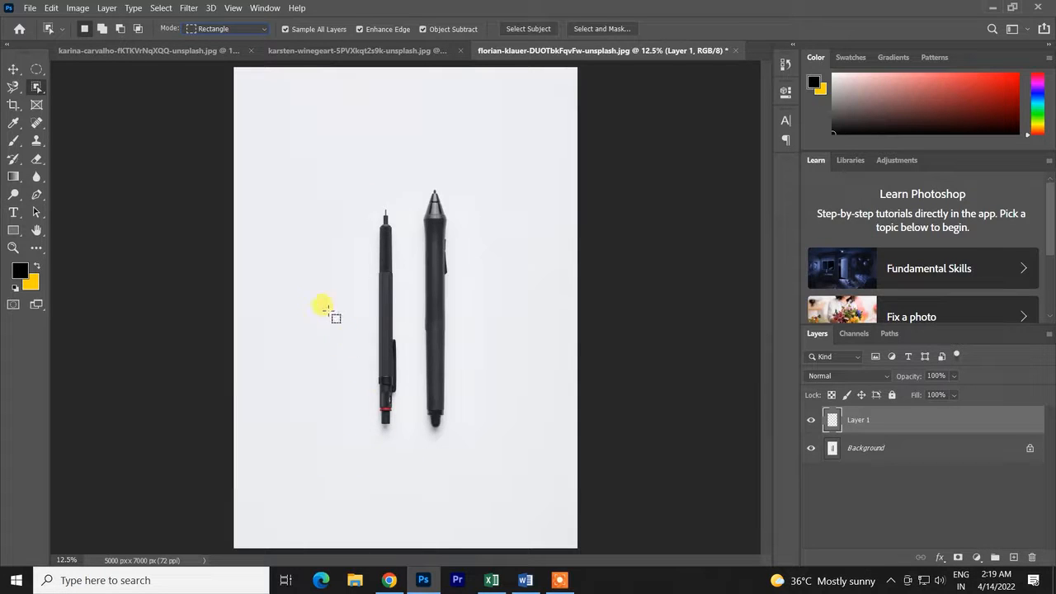
Select the thinner pen with a rectangle about 1057 by 3552 px, and try replacing it with and adding the larger pen, undoing each attempt.
{"action": "left_click_drag", "start_coordinate": [344, 200], "coordinate": [418, 447]}
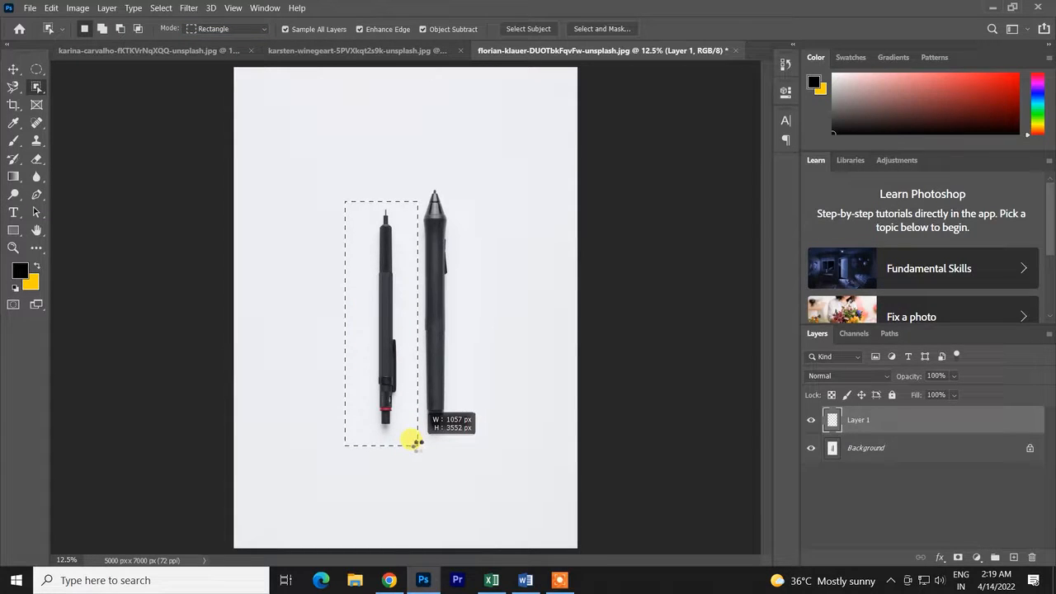
{"action": "left_click_drag", "start_coordinate": [417, 442], "coordinate": [417, 442]}
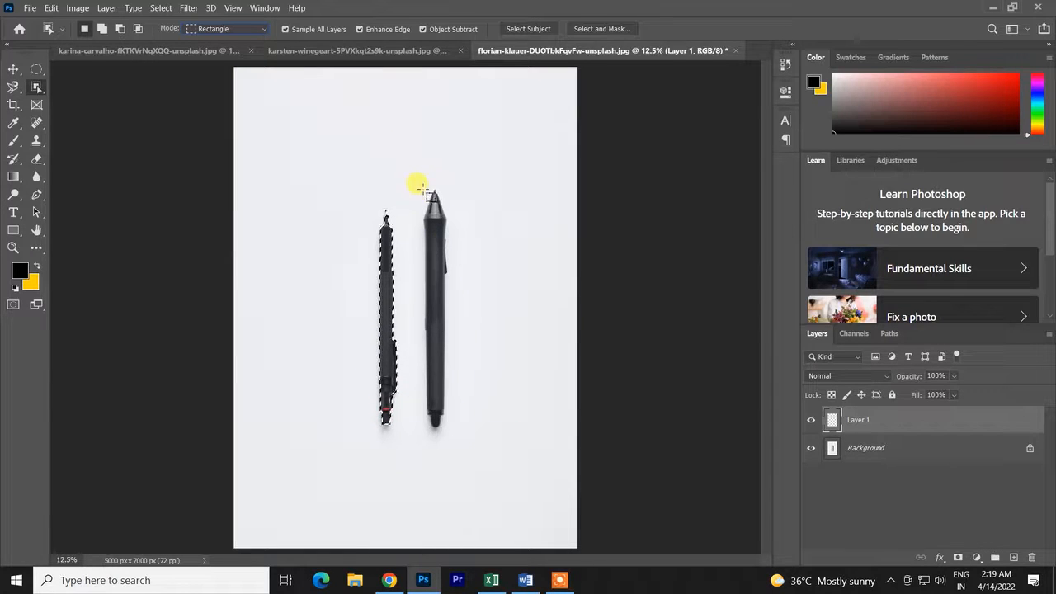
{"action": "left_click_drag", "start_coordinate": [404, 180], "coordinate": [513, 441]}
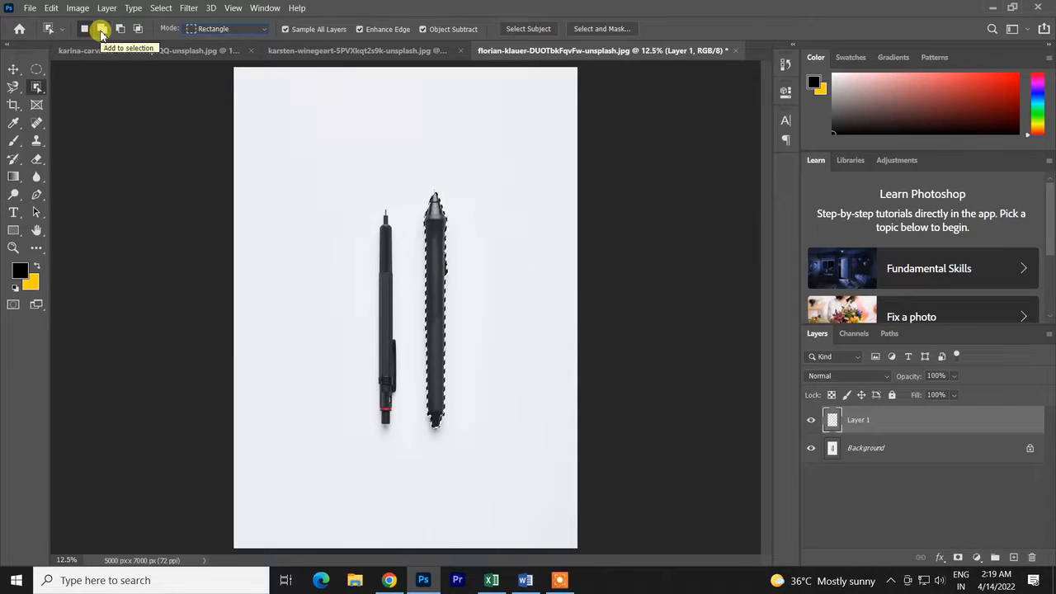
{"action": "key", "text": "ctrl+z"}
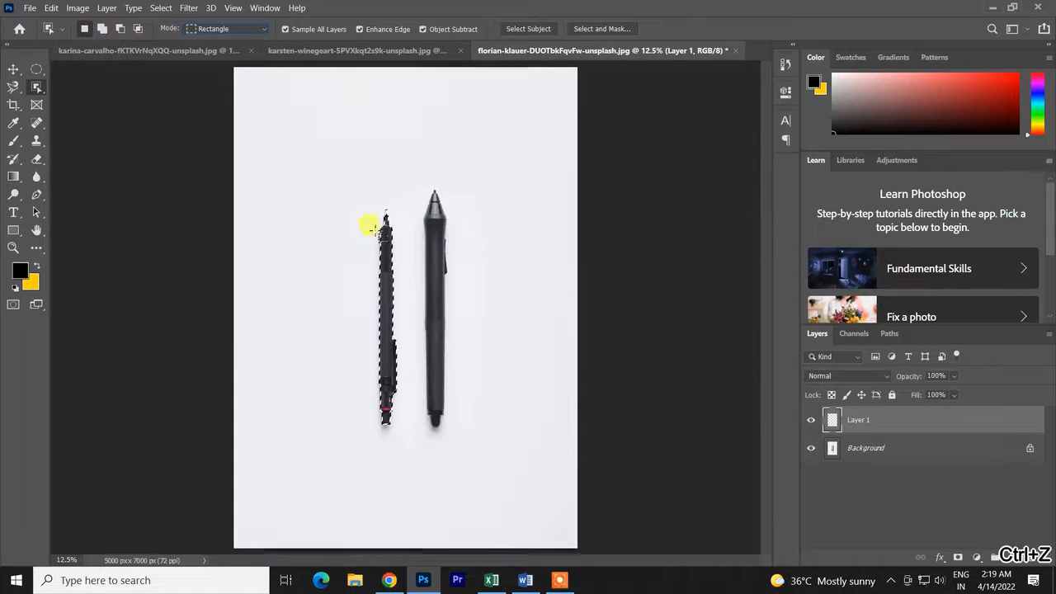
{"action": "left_click_drag", "start_coordinate": [410, 180], "coordinate": [538, 454]}
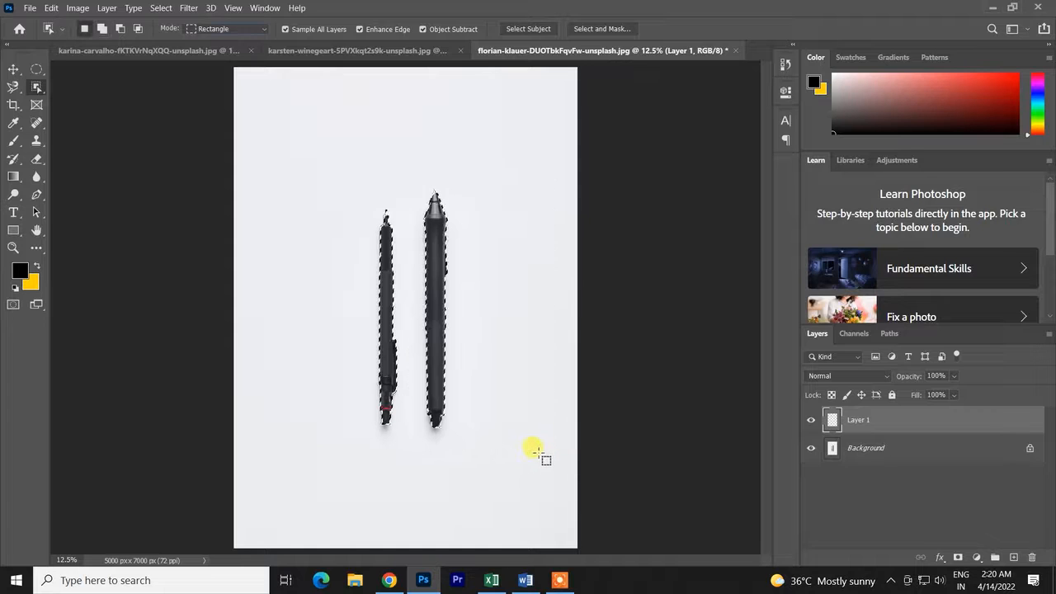
{"action": "key", "text": "ctrl+z"}
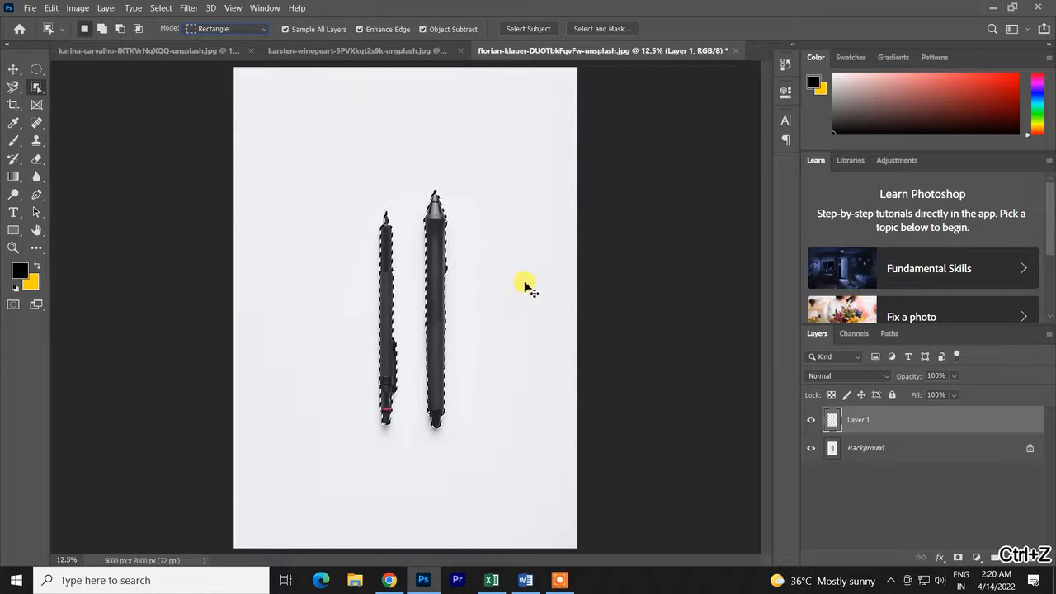
Try selecting both pens automatically with Select Subject, and undo the selection.
{"action": "right_click", "coordinate": [37, 86]}
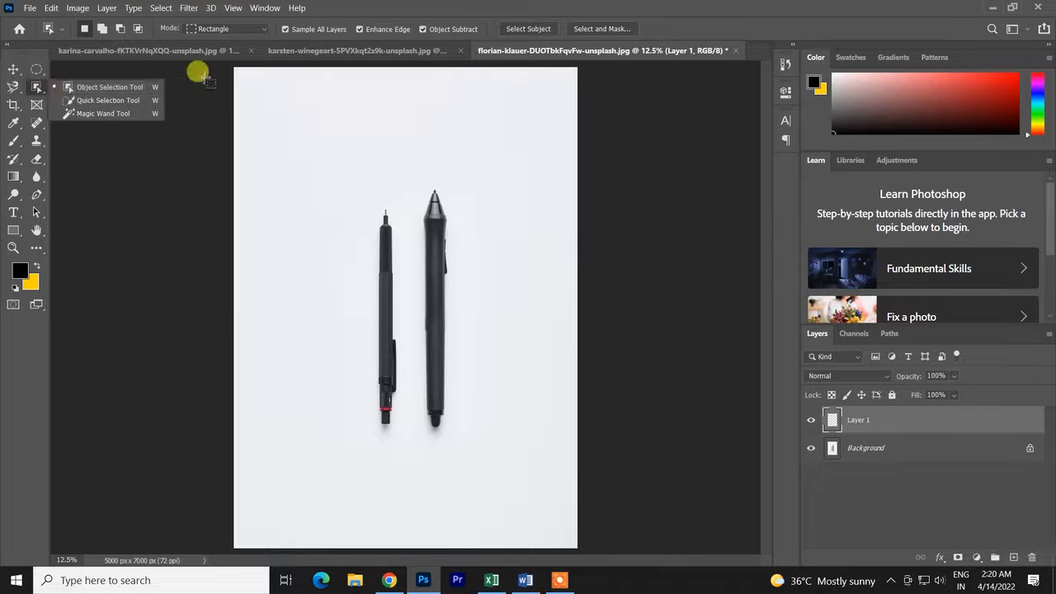
{"action": "left_click", "coordinate": [533, 33]}
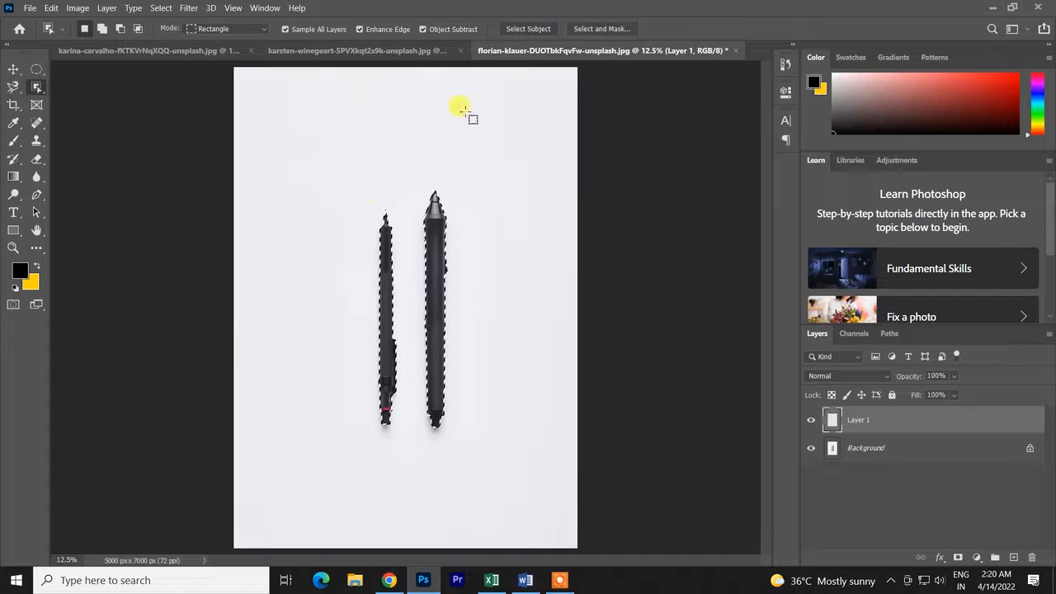
{"action": "key", "text": "ctrl+z"}
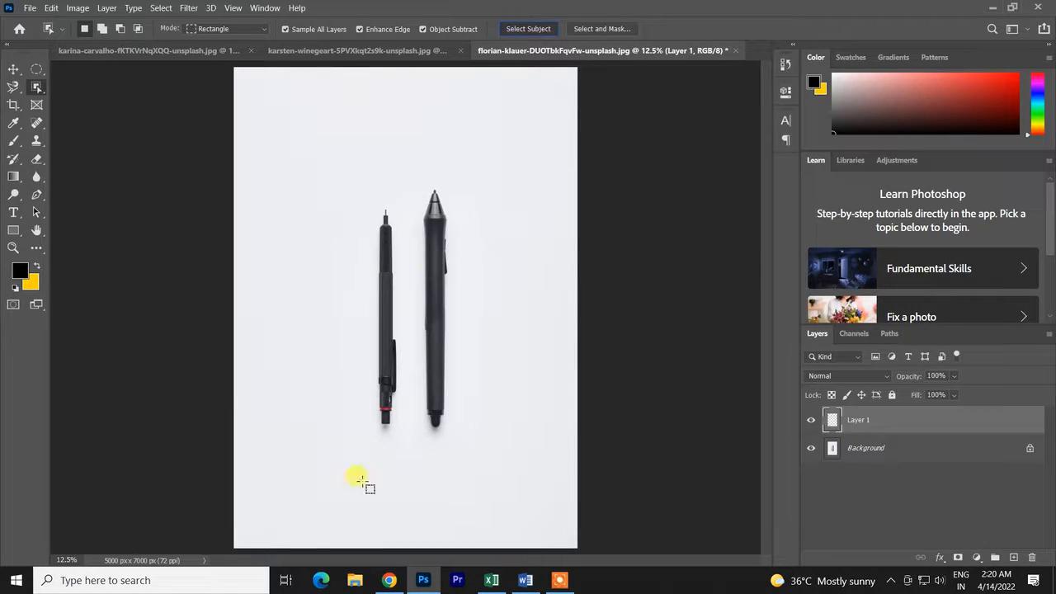
{"action": "key", "text": "ctrl+z"}
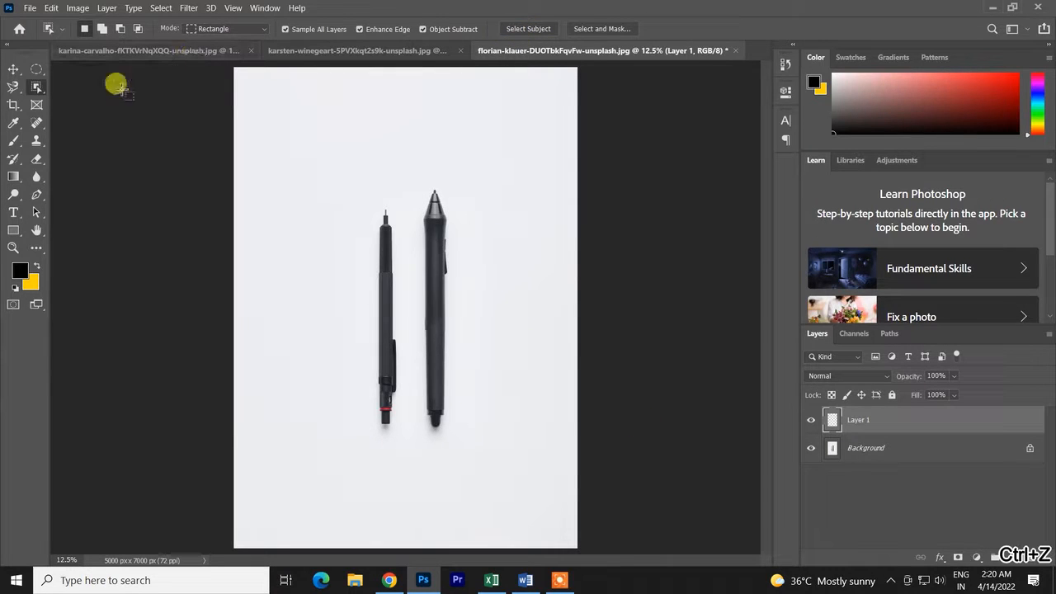
Look at the options of the Quick Selection Tool and the Magic Wand Tool, and return to the Object Selection Tool.
{"action": "right_click", "coordinate": [36, 87]}
{"action": "left_click", "coordinate": [82, 98]}
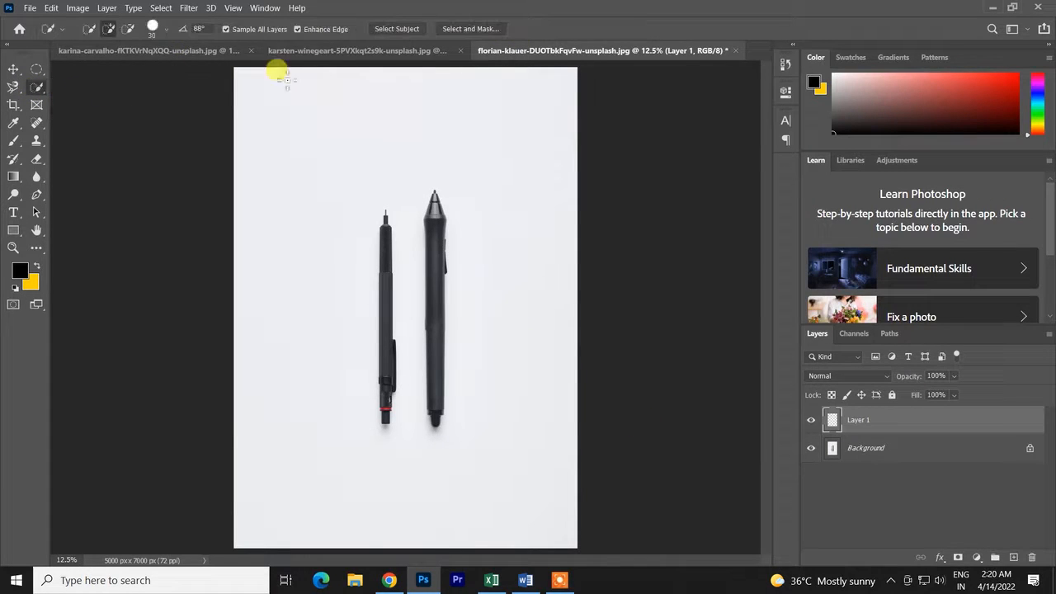
{"action": "right_click", "coordinate": [38, 88]}
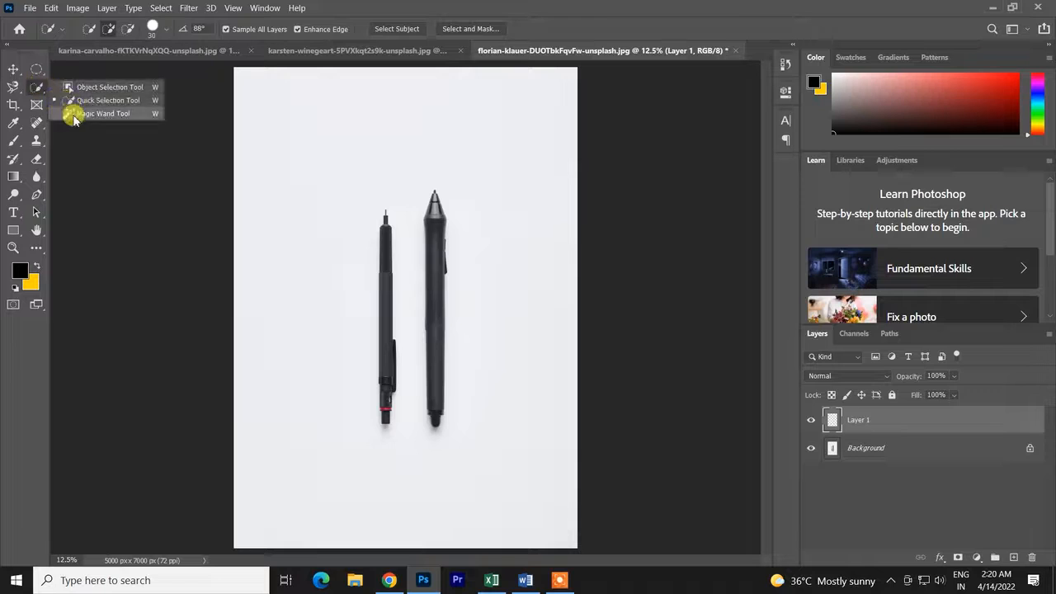
{"action": "left_click", "coordinate": [99, 113]}
{"action": "right_click", "coordinate": [41, 86]}
{"action": "left_click", "coordinate": [78, 87]}
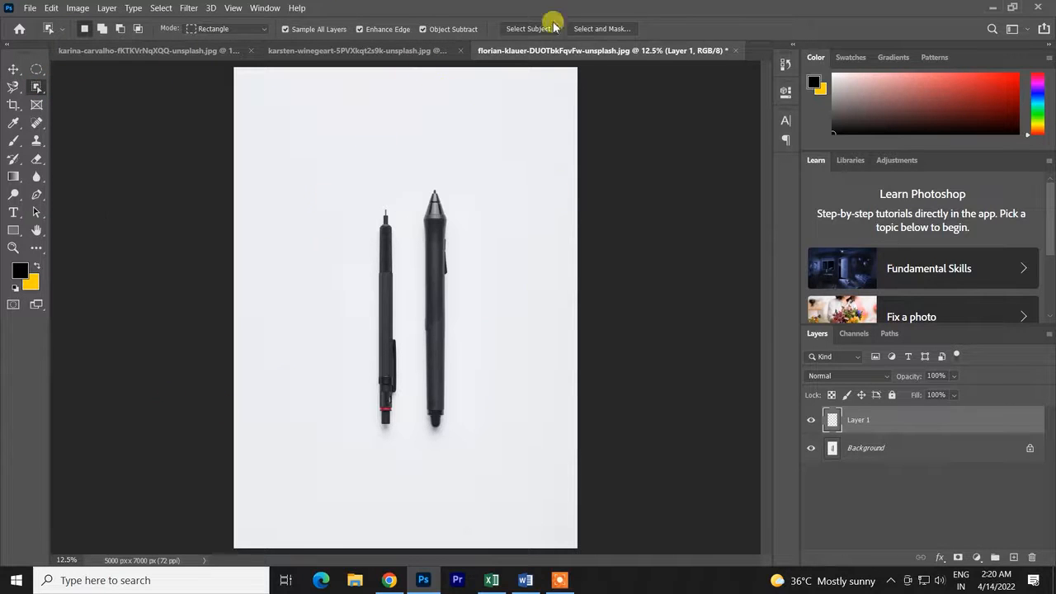
Switch to the open photo of the dog in a yellow shirt.
{"action": "left_click", "coordinate": [360, 50]}
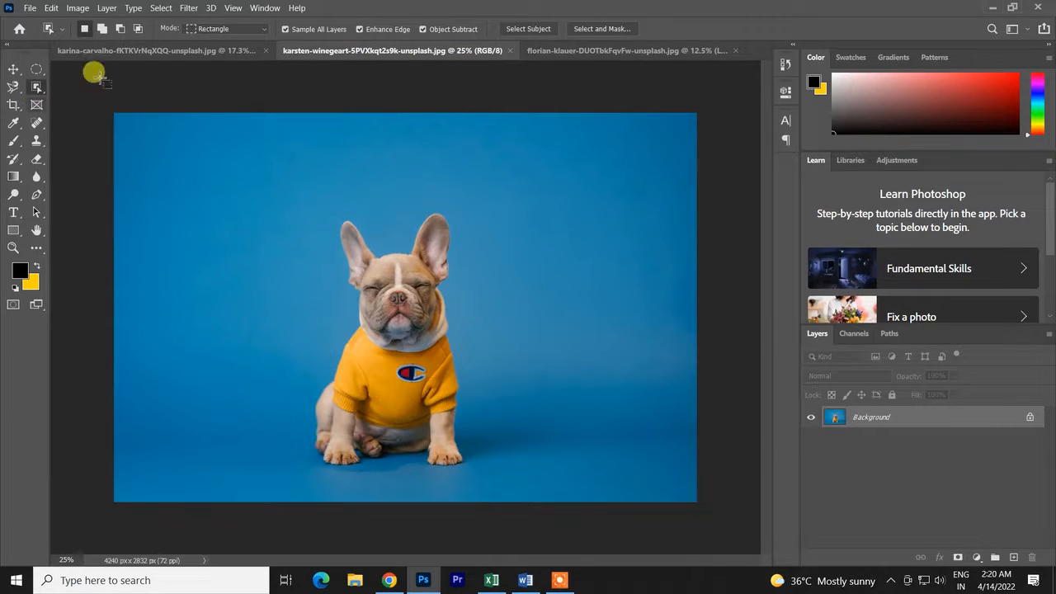
Switch to the photo of the levitating man, activate the Quick Selection Tool and compare its selection modes with the Elliptical Marquee Tool's.
{"action": "left_click", "coordinate": [240, 50]}
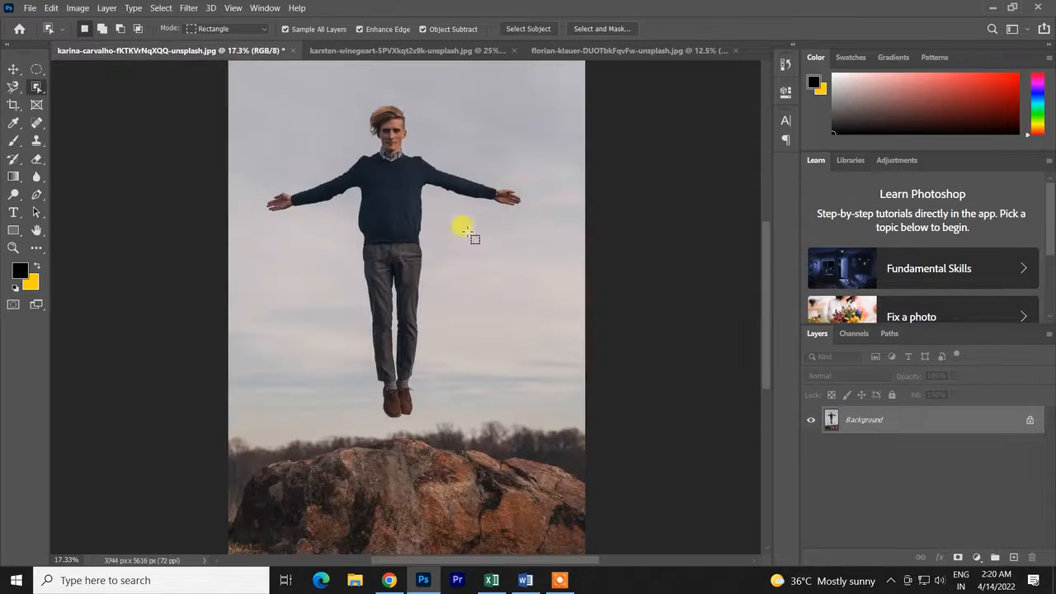
{"action": "right_click", "coordinate": [40, 91]}
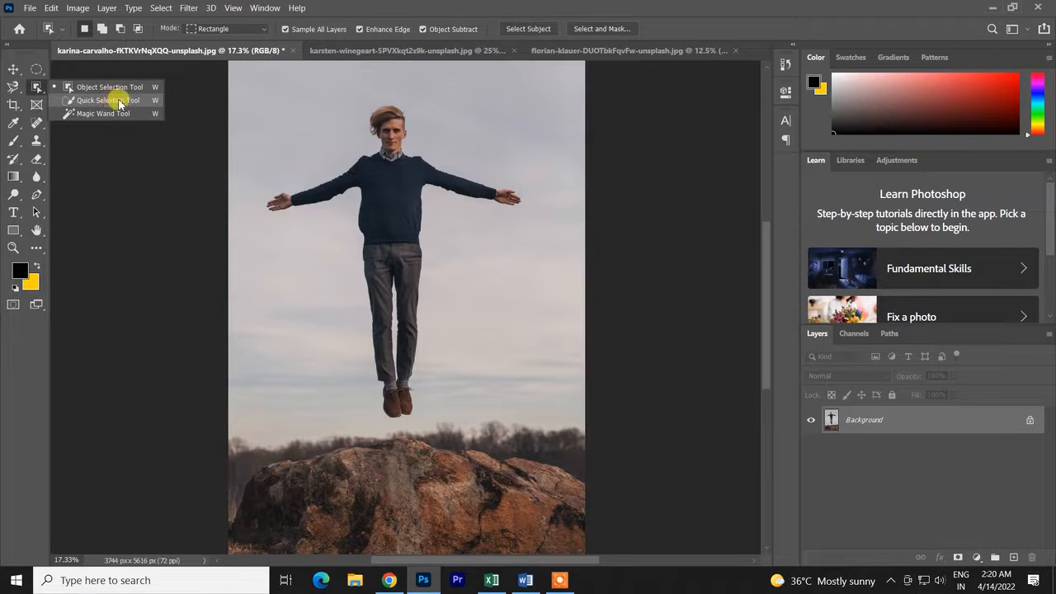
{"action": "left_click", "coordinate": [116, 100]}
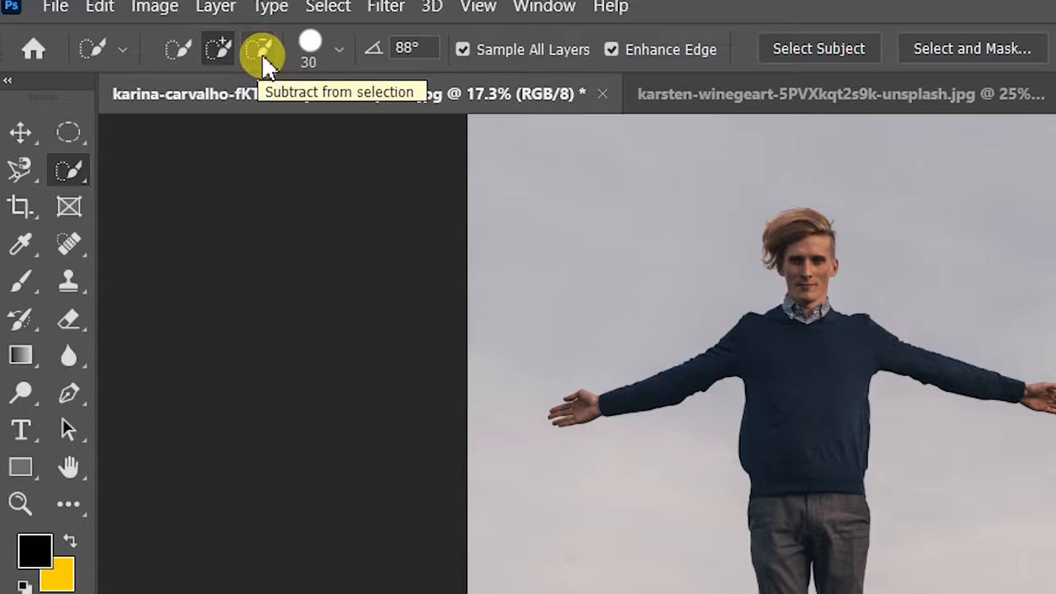
{"action": "left_click", "coordinate": [82, 130]}
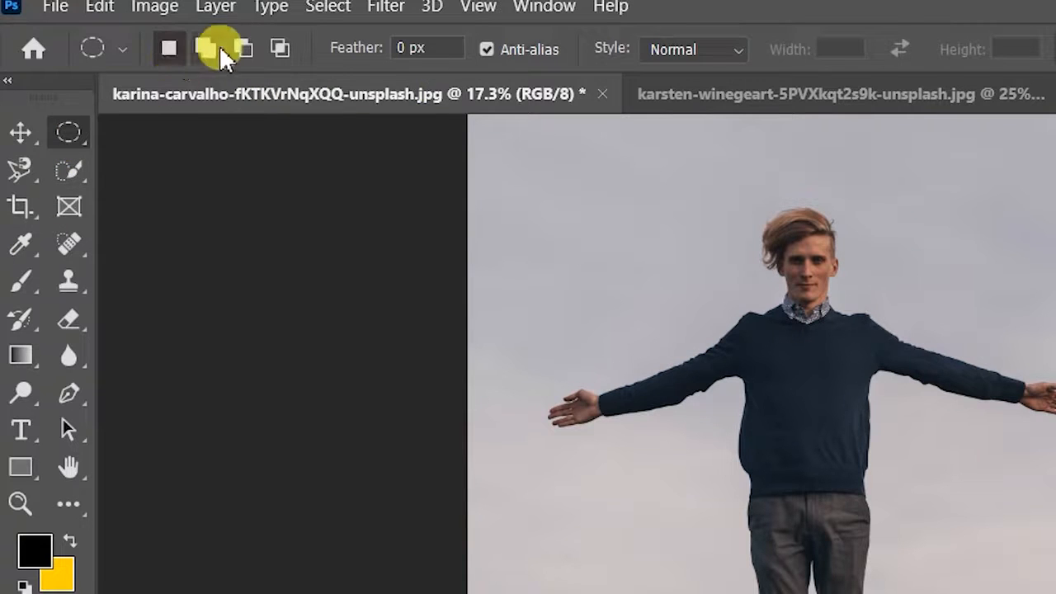
{"action": "left_click", "coordinate": [66, 171]}
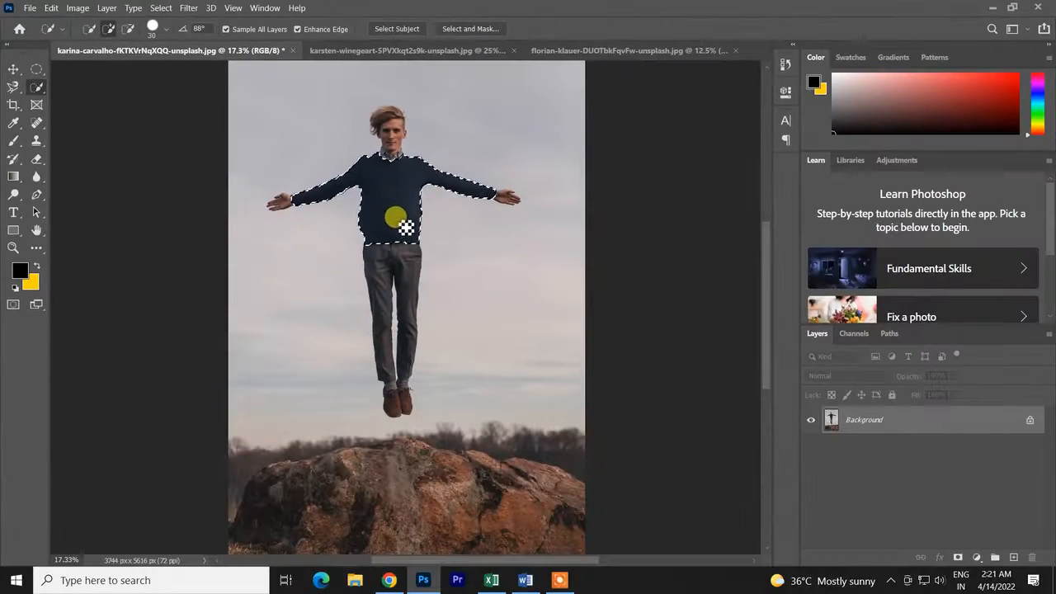
Try brushing a selection over the man's sweater and trousers, undoing each attempt.
{"action": "key", "text": "ctrl+z"}
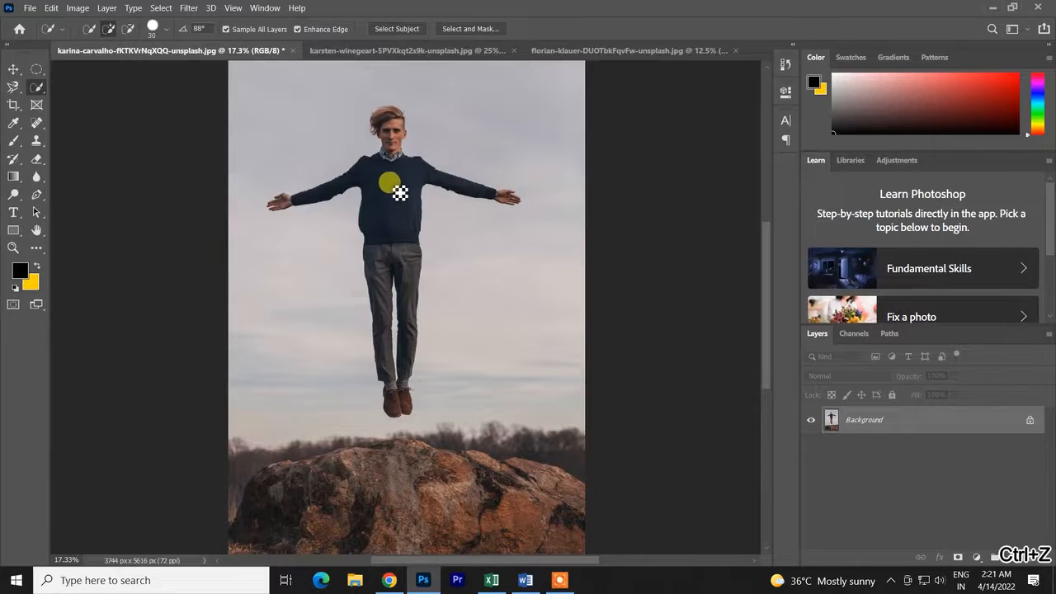
{"action": "mouse_move", "coordinate": [400, 192]}
{"action": "left_mouse_down"}
{"action": "mouse_move", "coordinate": [396, 283]}
{"action": "mouse_move", "coordinate": [388, 274]}
{"action": "left_mouse_up"}
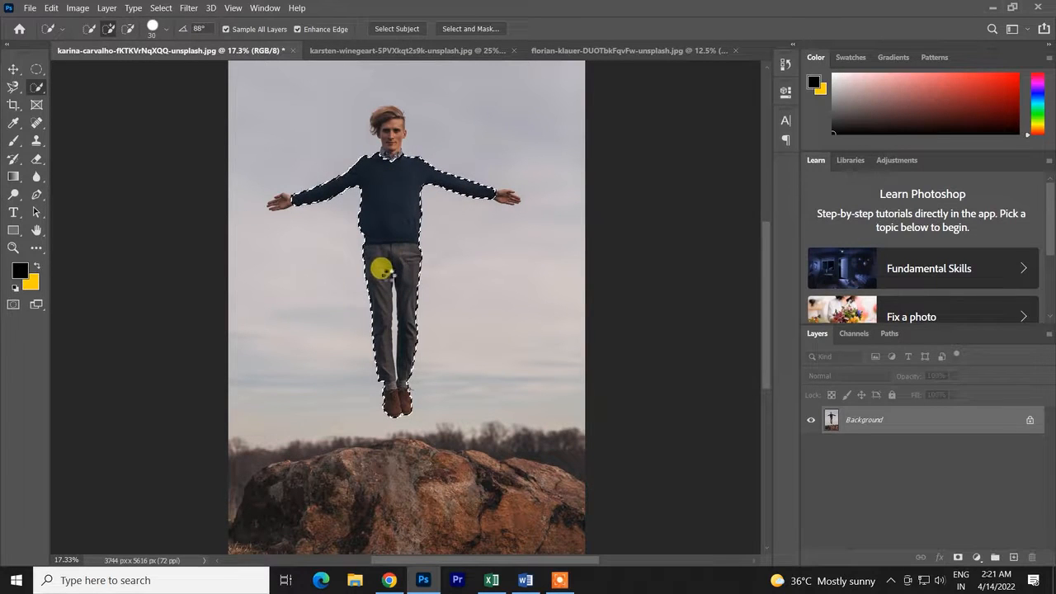
{"action": "key", "text": "ctrl+z"}
Select the rock with the Quick Selection Tool and subtract the blurred trees along its upper edge.
{"action": "mouse_move", "coordinate": [291, 494]}
{"action": "left_mouse_down"}
{"action": "mouse_move", "coordinate": [407, 450]}
{"action": "mouse_move", "coordinate": [447, 473]}
{"action": "mouse_move", "coordinate": [514, 476]}
{"action": "mouse_move", "coordinate": [560, 500]}
{"action": "mouse_move", "coordinate": [379, 454]}
{"action": "left_mouse_up"}
{"action": "scroll", "coordinate": [375, 462], "scroll_direction": "up", "scroll_amount": 5}
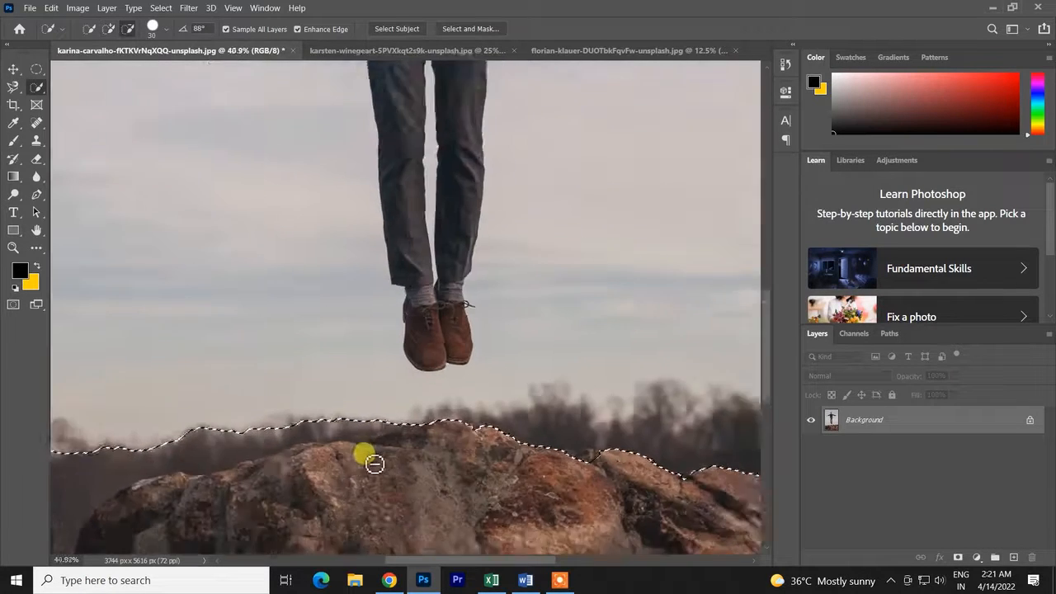
{"action": "scroll", "coordinate": [375, 464], "scroll_direction": "up", "scroll_amount": 5}
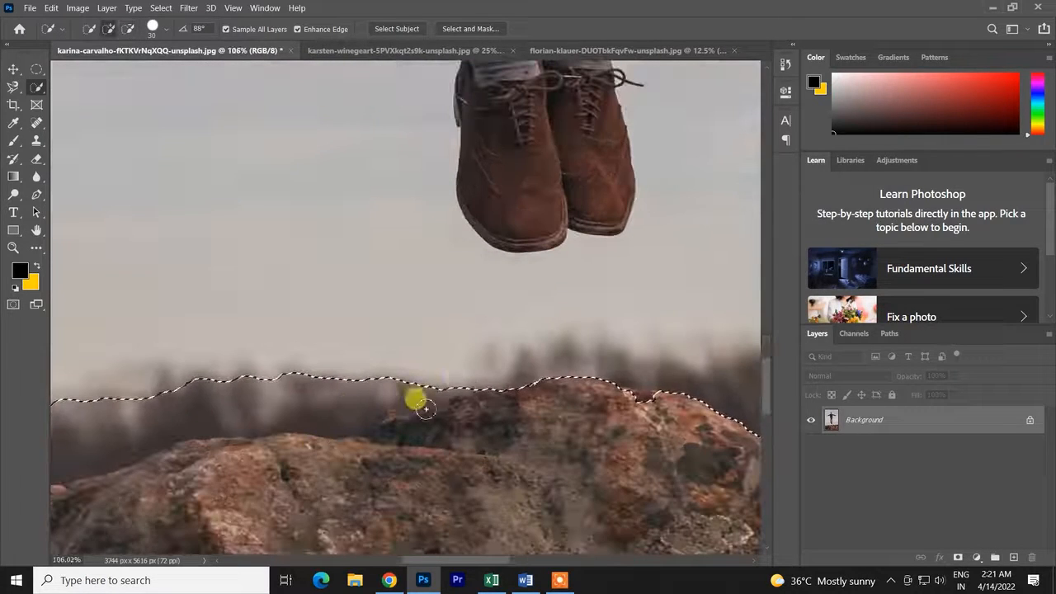
{"action": "left_click_drag", "start_coordinate": [440, 372], "coordinate": [368, 398]}
{"action": "left_click", "coordinate": [110, 29]}
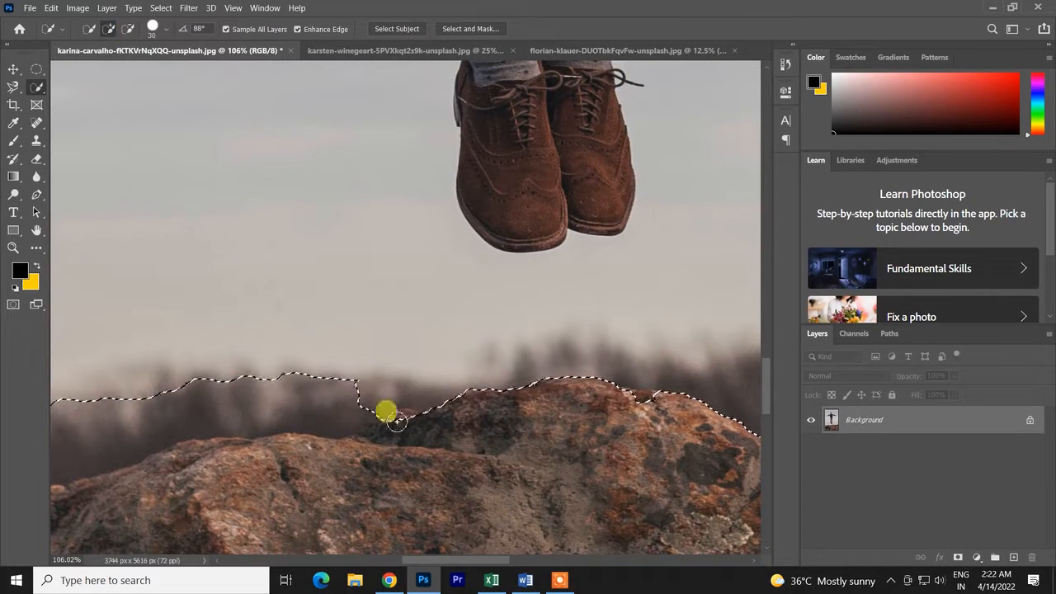
{"action": "left_click", "coordinate": [127, 29]}
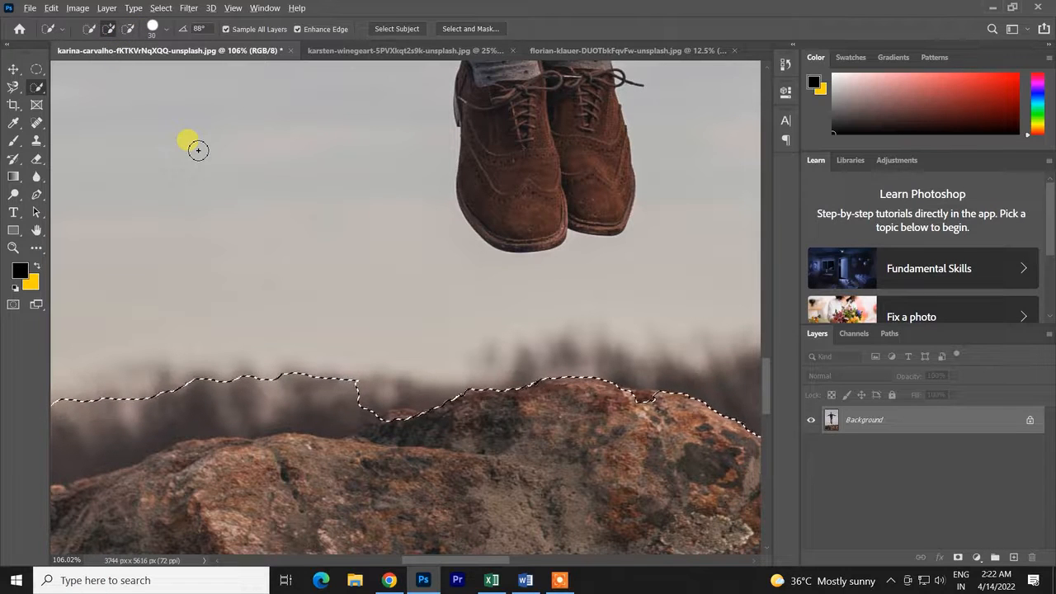
{"action": "mouse_move", "coordinate": [366, 366]}
{"action": "left_mouse_down"}
{"action": "mouse_move", "coordinate": [338, 407]}
{"action": "mouse_move", "coordinate": [252, 401]}
{"action": "mouse_move", "coordinate": [114, 437]}
{"action": "mouse_move", "coordinate": [275, 418]}
{"action": "left_mouse_up"}
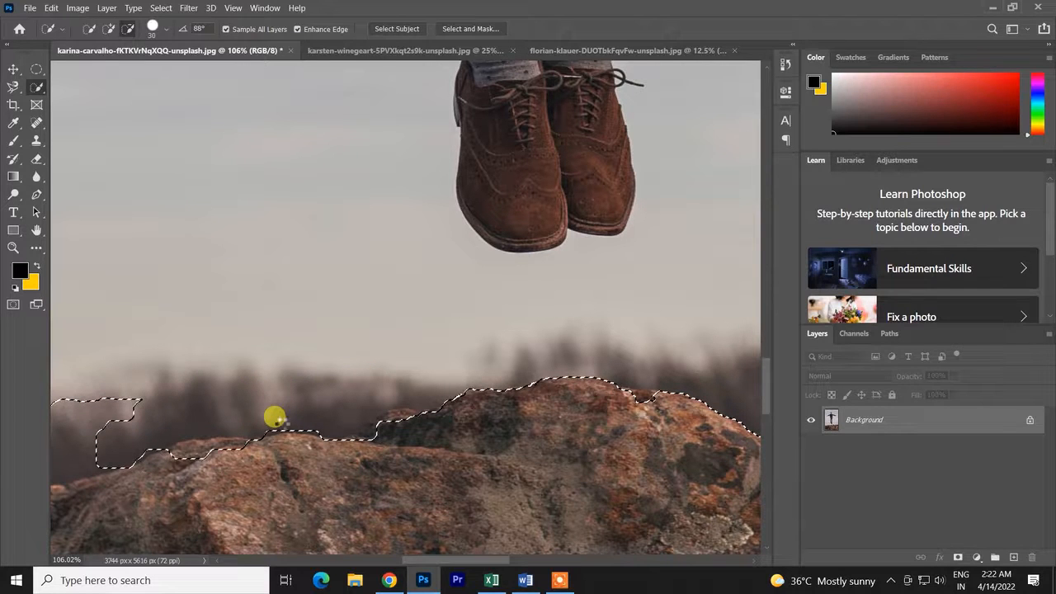
Undo the rock selection and its refinements until no selection remains.
{"action": "scroll", "coordinate": [358, 448], "scroll_direction": "down", "scroll_amount": 3}
{"action": "key", "text": "ctrl+z"}
{"action": "key", "text": "ctrl+z"}
{"action": "key", "text": "ctrl+z"}
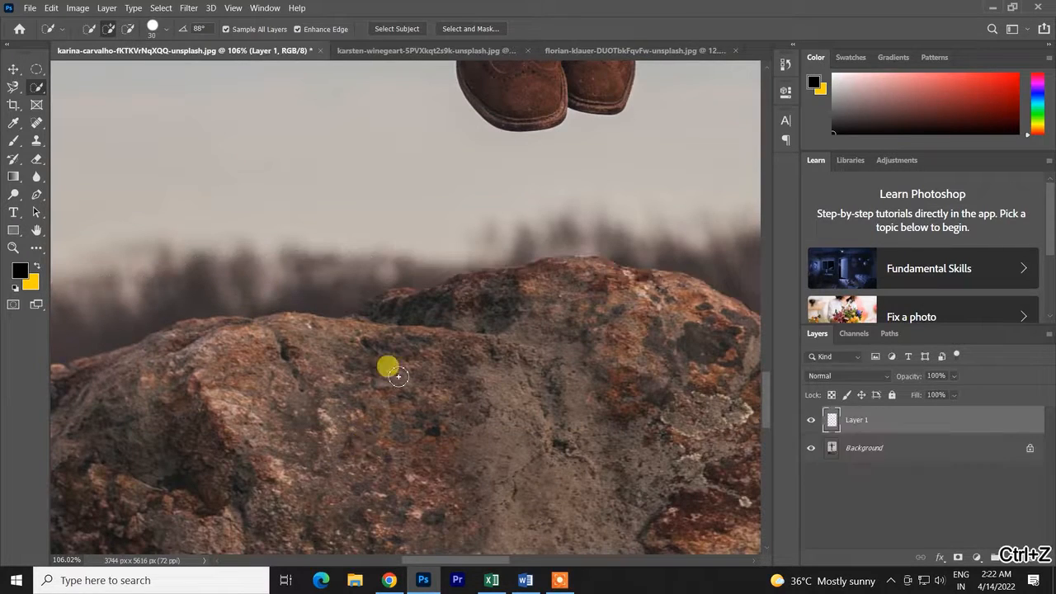
Select the man's sweater, trousers and shoes with one Quick Selection stroke.
{"action": "scroll", "coordinate": [398, 376], "scroll_direction": "down", "scroll_amount": 10}
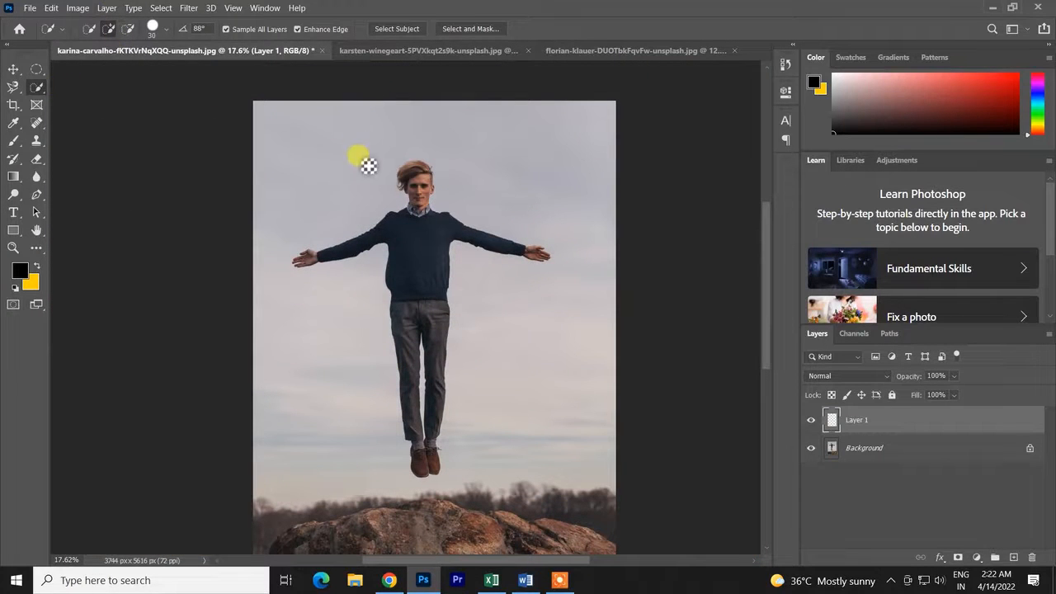
{"action": "mouse_move", "coordinate": [485, 259]}
{"action": "left_mouse_down"}
{"action": "mouse_move", "coordinate": [425, 241]}
{"action": "mouse_move", "coordinate": [431, 408]}
{"action": "left_mouse_up"}
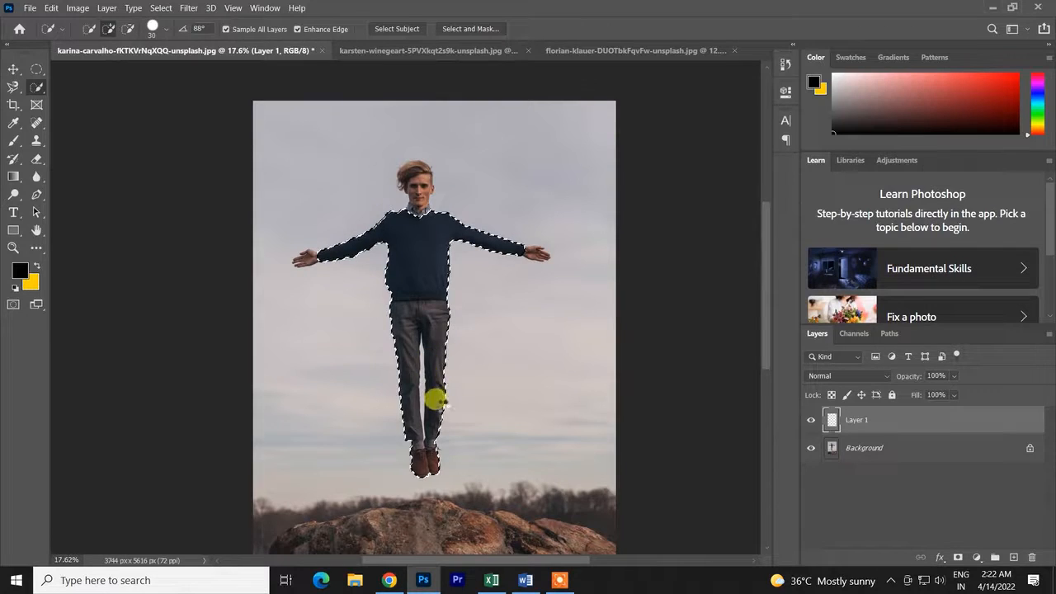
Set the selection brush to 11 px with 54% hardness and subtract the background between the trouser legs.
{"action": "scroll", "coordinate": [430, 409], "scroll_direction": "up", "scroll_amount": 4}
{"action": "scroll", "coordinate": [423, 446], "scroll_direction": "up", "scroll_amount": 5}
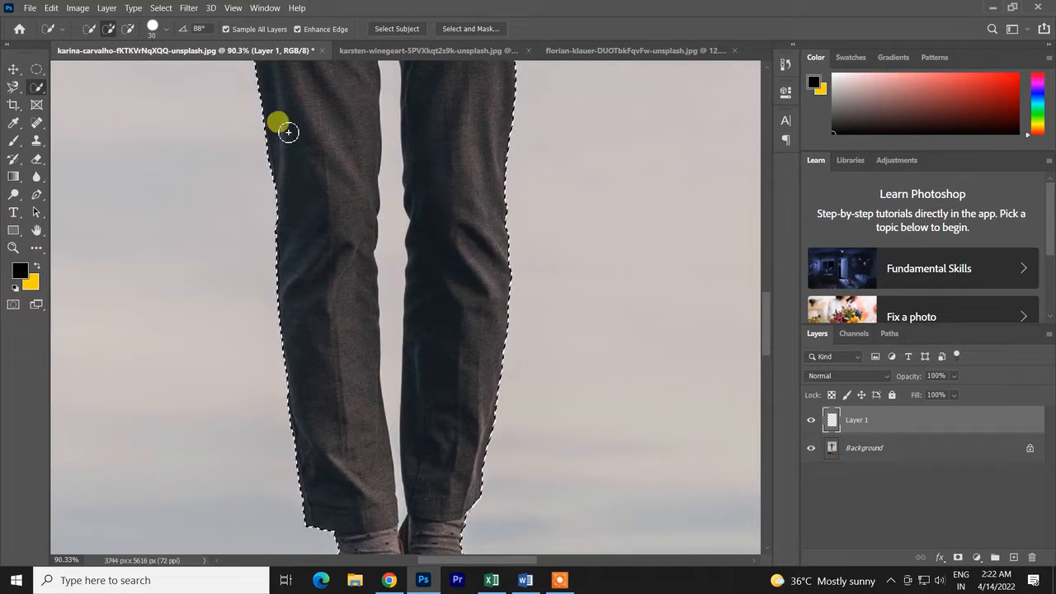
{"action": "left_click", "coordinate": [162, 28]}
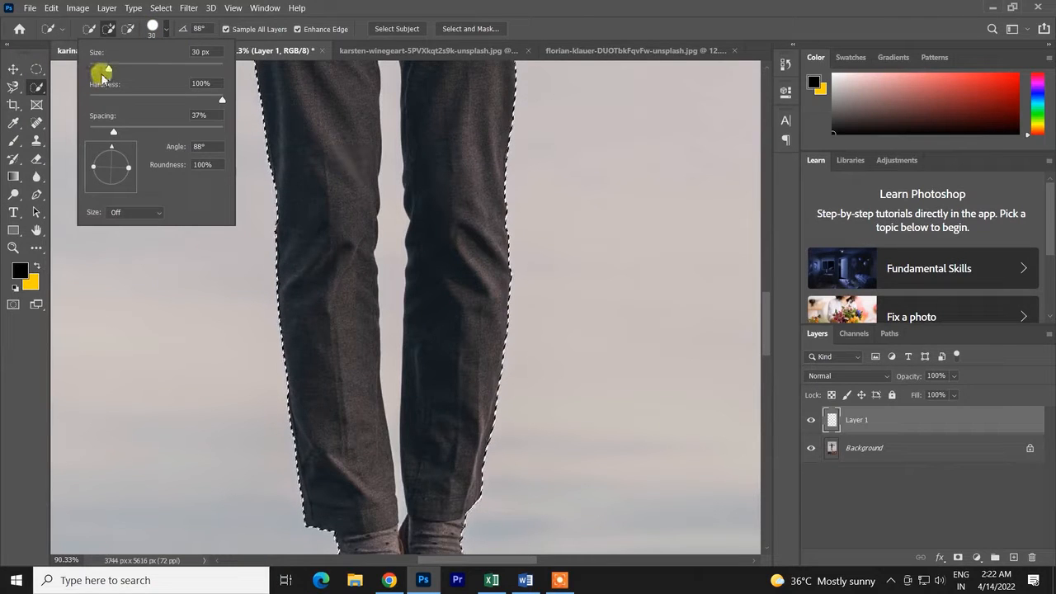
{"action": "mouse_move", "coordinate": [94, 76]}
{"action": "left_mouse_down"}
{"action": "mouse_move", "coordinate": [165, 75]}
{"action": "mouse_move", "coordinate": [100, 85]}
{"action": "left_mouse_up"}
{"action": "mouse_move", "coordinate": [221, 98]}
{"action": "left_mouse_down"}
{"action": "mouse_move", "coordinate": [119, 106]}
{"action": "mouse_move", "coordinate": [196, 115]}
{"action": "mouse_move", "coordinate": [164, 126]}
{"action": "left_mouse_up"}
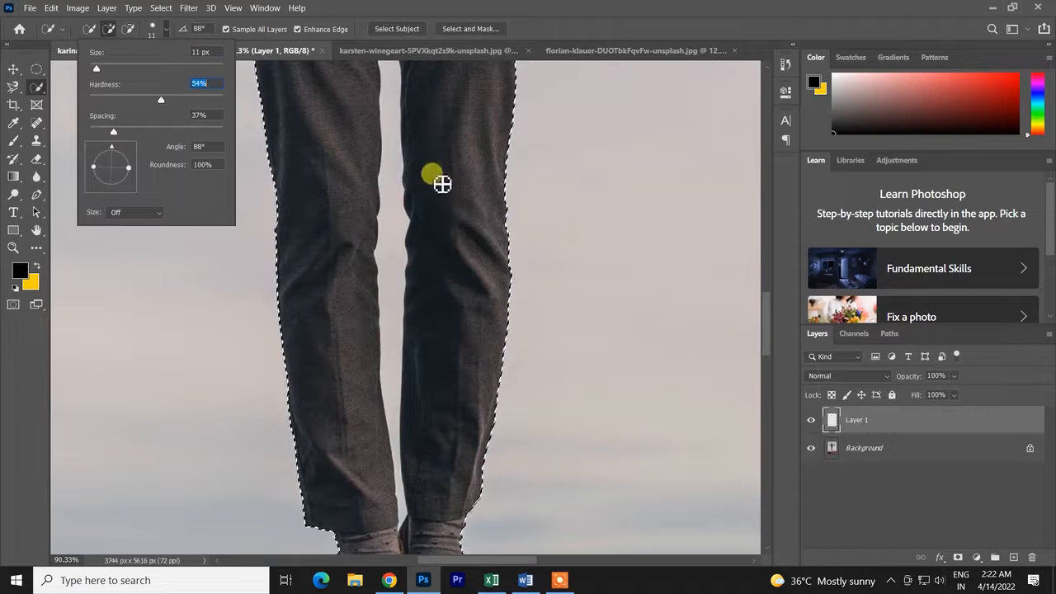
{"action": "left_click", "coordinate": [391, 219], "text": "alt"}
{"action": "mouse_move", "coordinate": [391, 218]}
{"action": "left_mouse_down"}
{"action": "mouse_move", "coordinate": [382, 170]}
{"action": "mouse_move", "coordinate": [393, 172]}
{"action": "mouse_move", "coordinate": [405, 215]}
{"action": "mouse_move", "coordinate": [411, 277]}
{"action": "left_mouse_up"}
Reduce the brush to 6 px and subtract the rest of the narrow gap between the lower trouser legs, down to the socks.
{"action": "scroll", "coordinate": [410, 277], "scroll_direction": "up", "scroll_amount": 4}
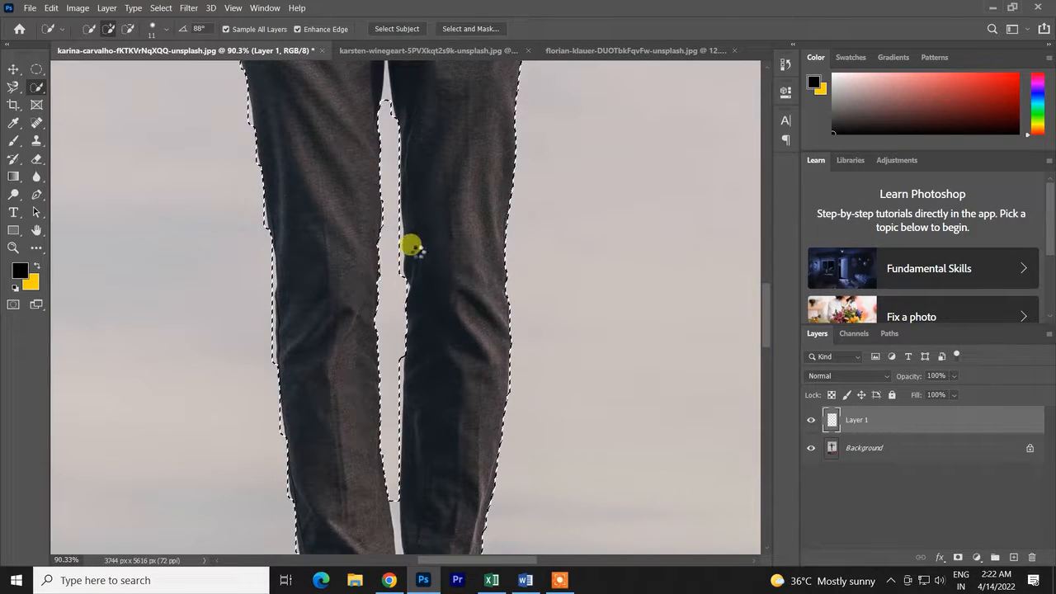
{"action": "scroll", "coordinate": [417, 250], "scroll_direction": "up", "scroll_amount": 5}
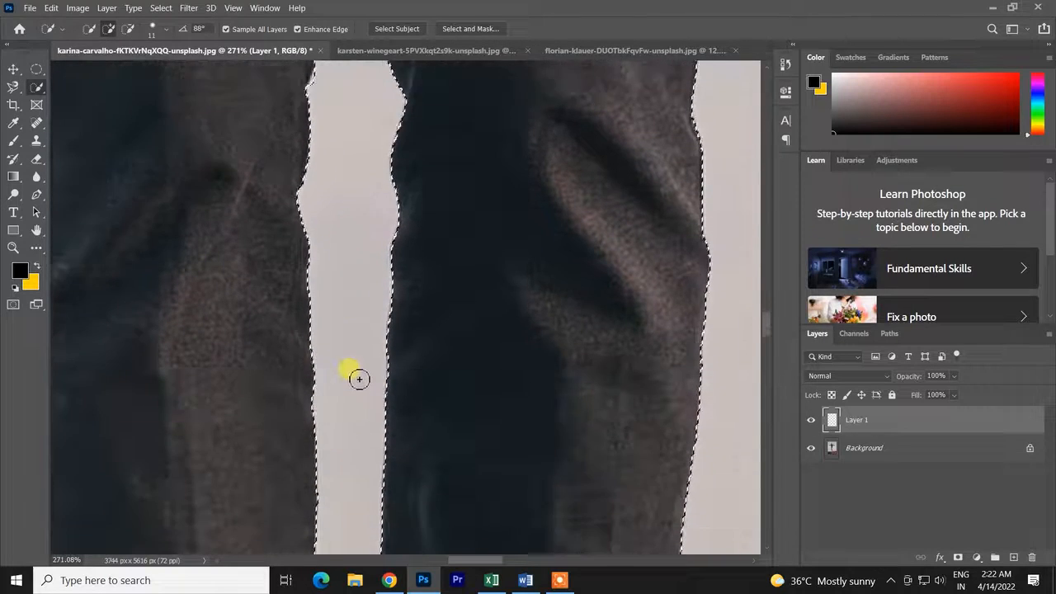
{"action": "scroll", "coordinate": [359, 379], "scroll_direction": "down", "scroll_amount": 5}
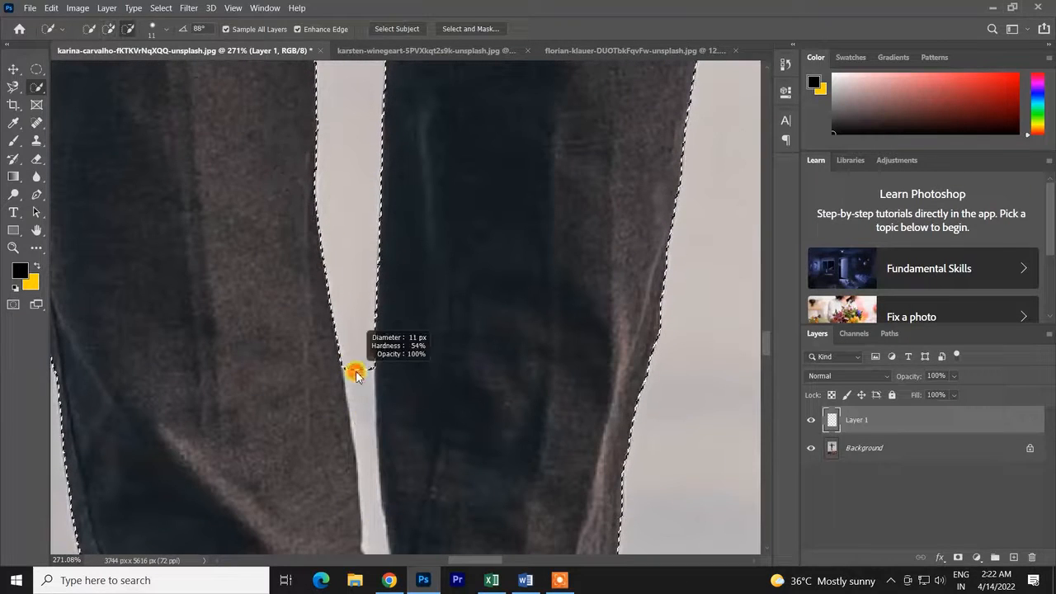
{"action": "left_click", "coordinate": [356, 380], "text": "alt"}
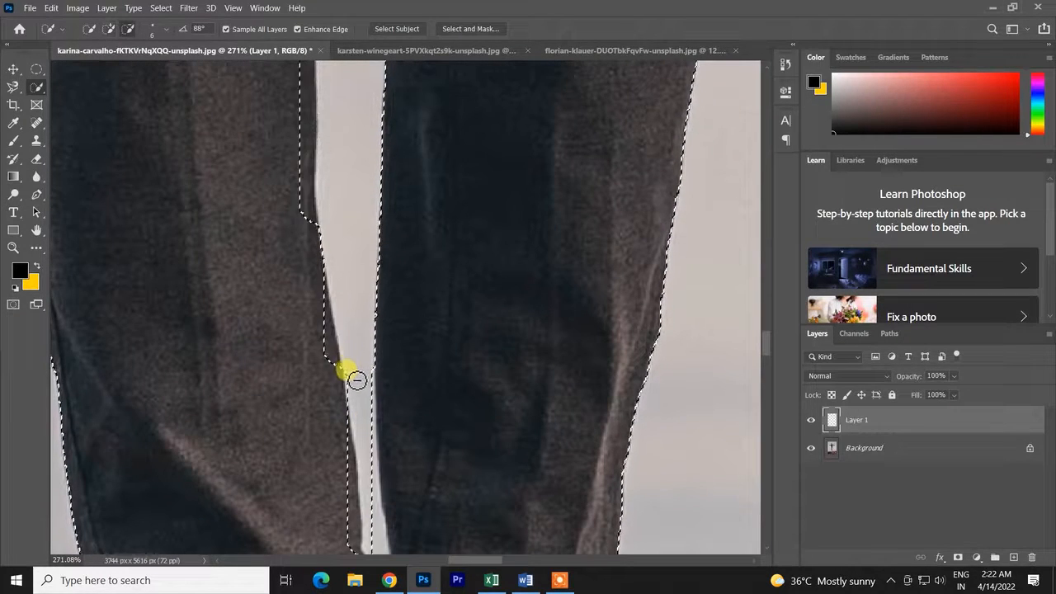
{"action": "left_click_drag", "start_coordinate": [373, 462], "coordinate": [385, 540]}
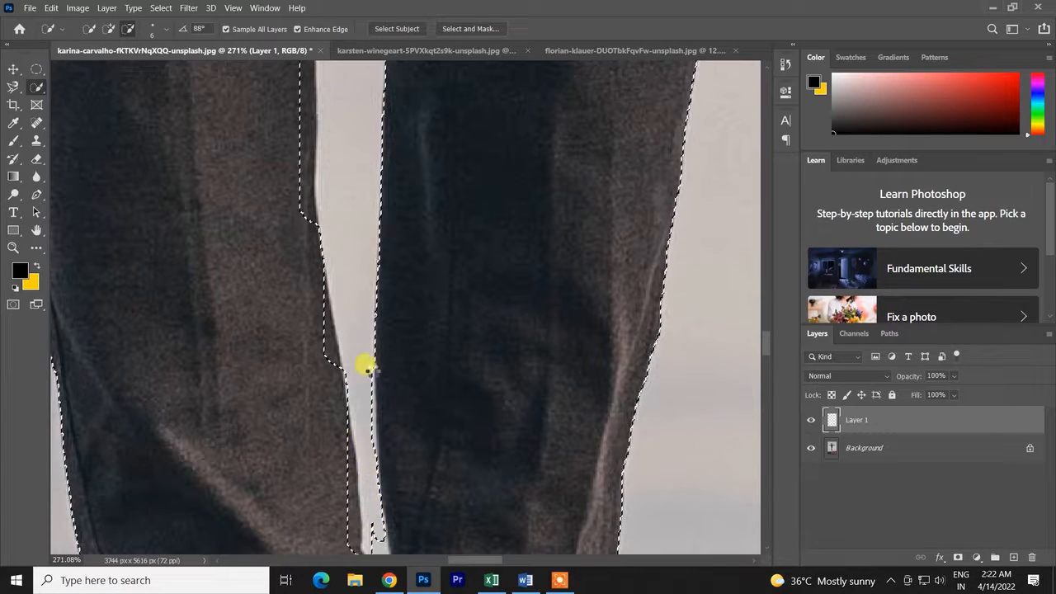
{"action": "scroll", "coordinate": [379, 441], "scroll_direction": "down", "scroll_amount": 5}
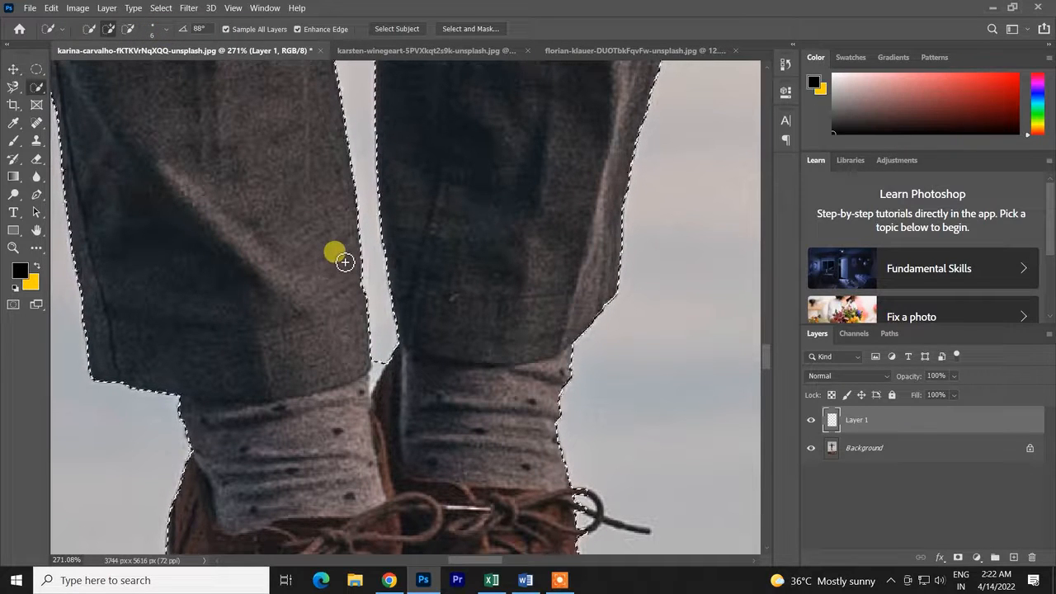
Resize the brush directly on the canvas, trying a 110 px diameter and 0% hardness, and settle on 25 px with a harder edge.
{"action": "key", "text": "alt+x"}
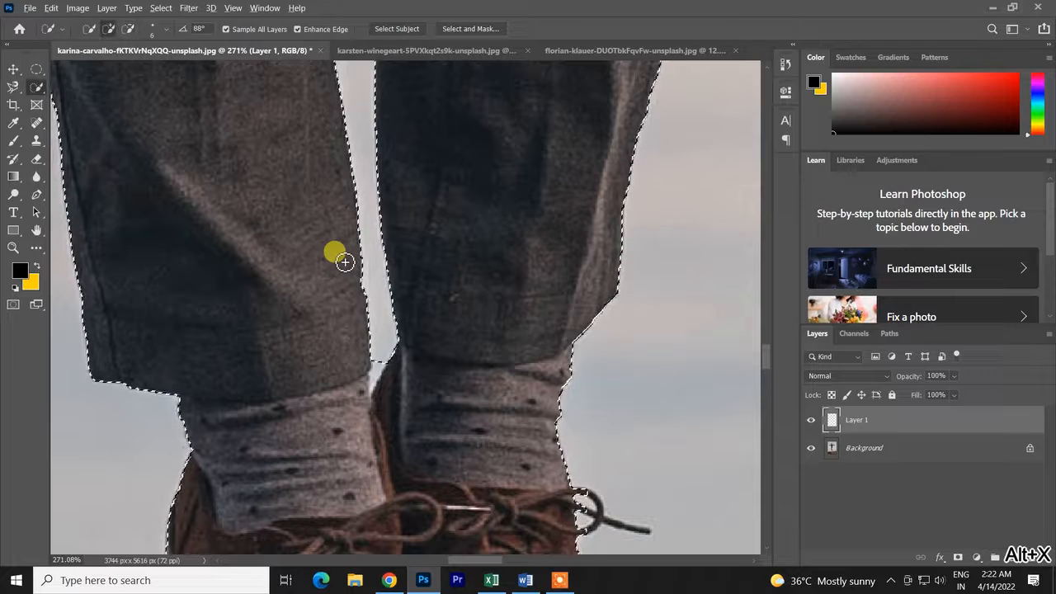
{"action": "key", "text": "alt"}
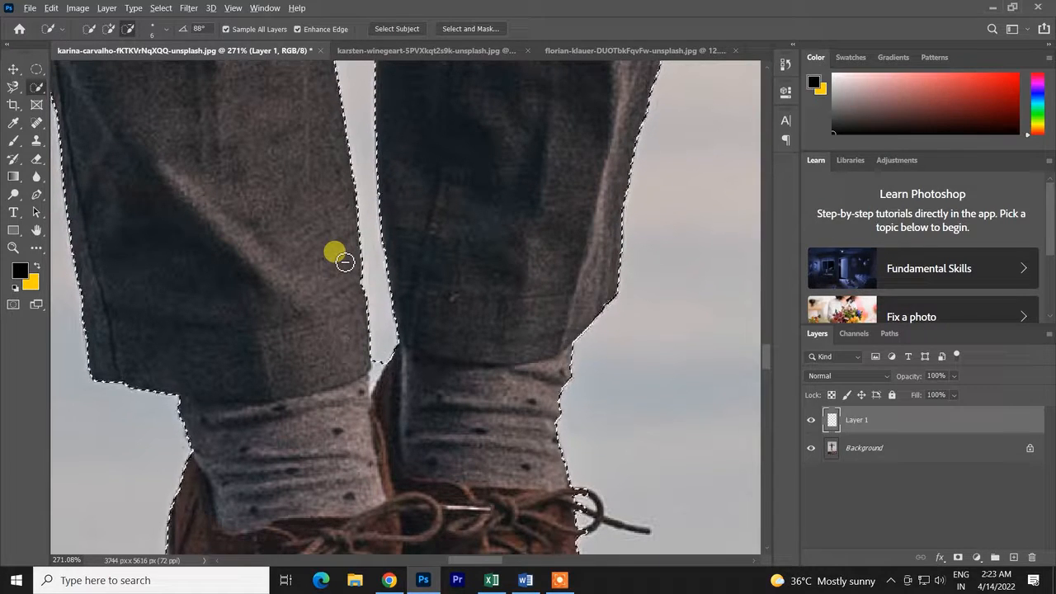
{"action": "right_click", "coordinate": [339, 257], "text": "alt"}
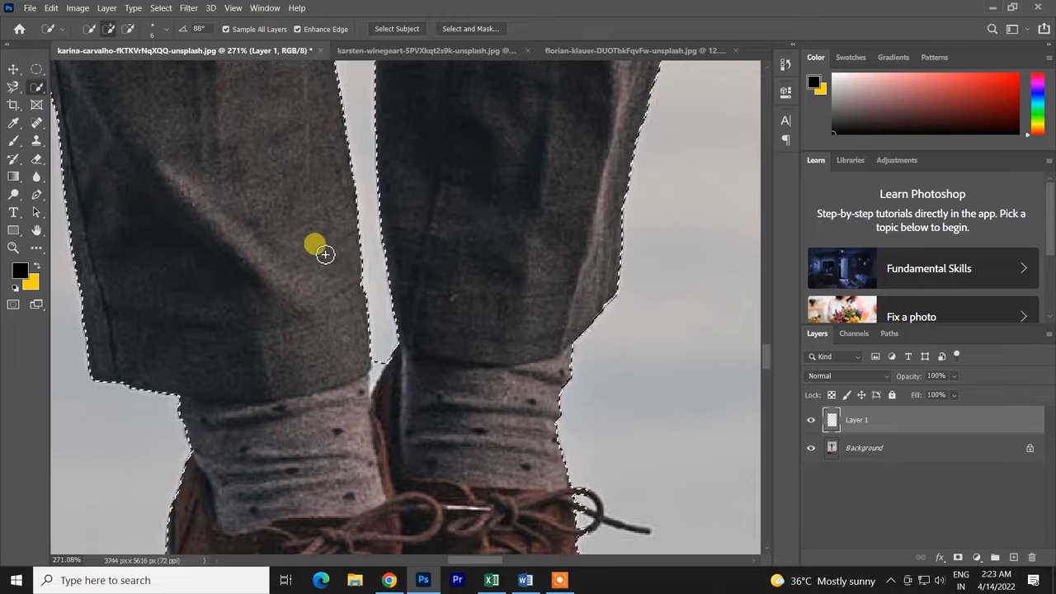
{"action": "right_click", "coordinate": [320, 252], "text": "alt"}
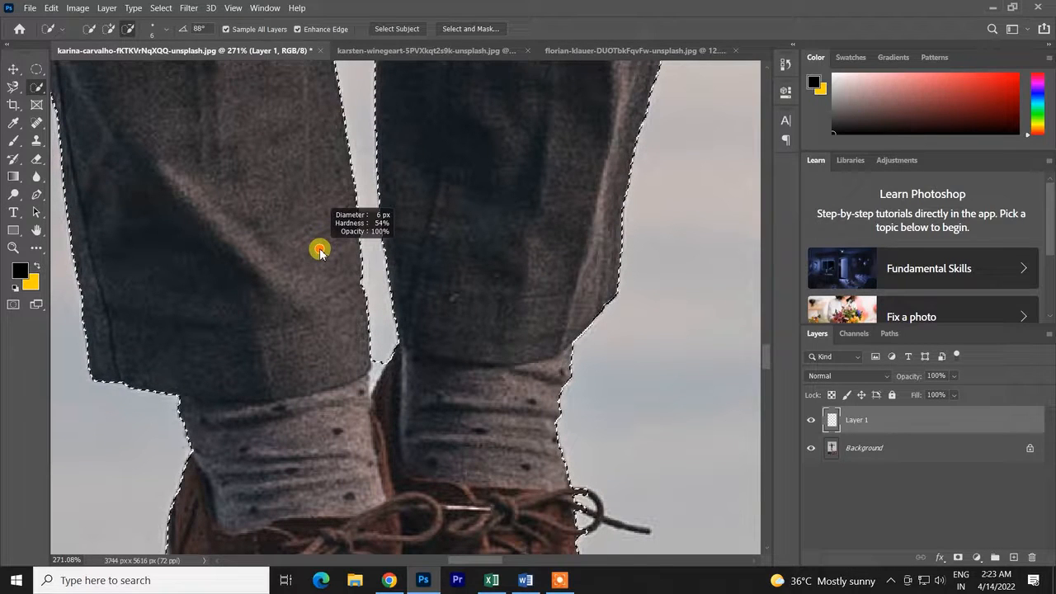
{"action": "left_click_drag", "start_coordinate": [320, 252], "coordinate": [418, 245]}
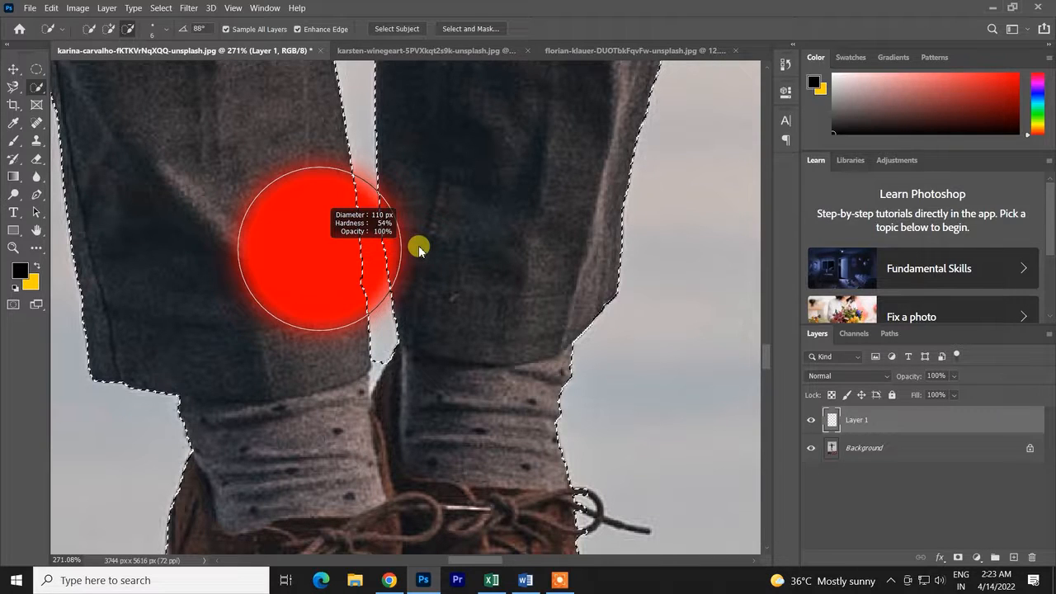
{"action": "mouse_move", "coordinate": [418, 245]}
{"action": "left_mouse_down"}
{"action": "mouse_move", "coordinate": [733, 264]}
{"action": "mouse_move", "coordinate": [451, 288]}
{"action": "mouse_move", "coordinate": [267, 288]}
{"action": "mouse_move", "coordinate": [417, 288]}
{"action": "mouse_move", "coordinate": [287, 281]}
{"action": "mouse_move", "coordinate": [320, 52]}
{"action": "left_mouse_up"}
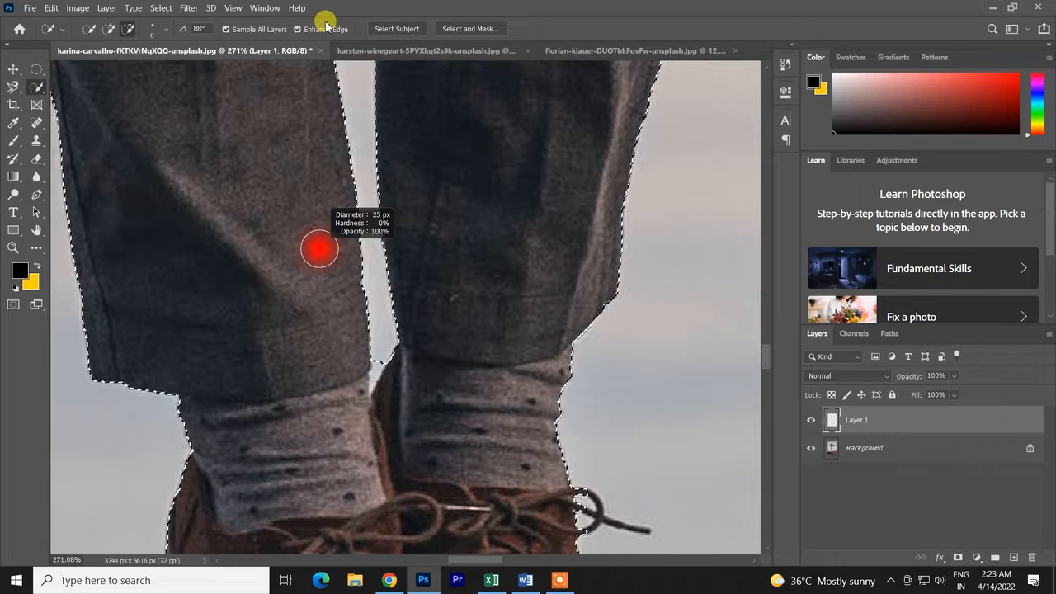
{"action": "left_click_drag", "start_coordinate": [326, 24], "coordinate": [310, 452]}
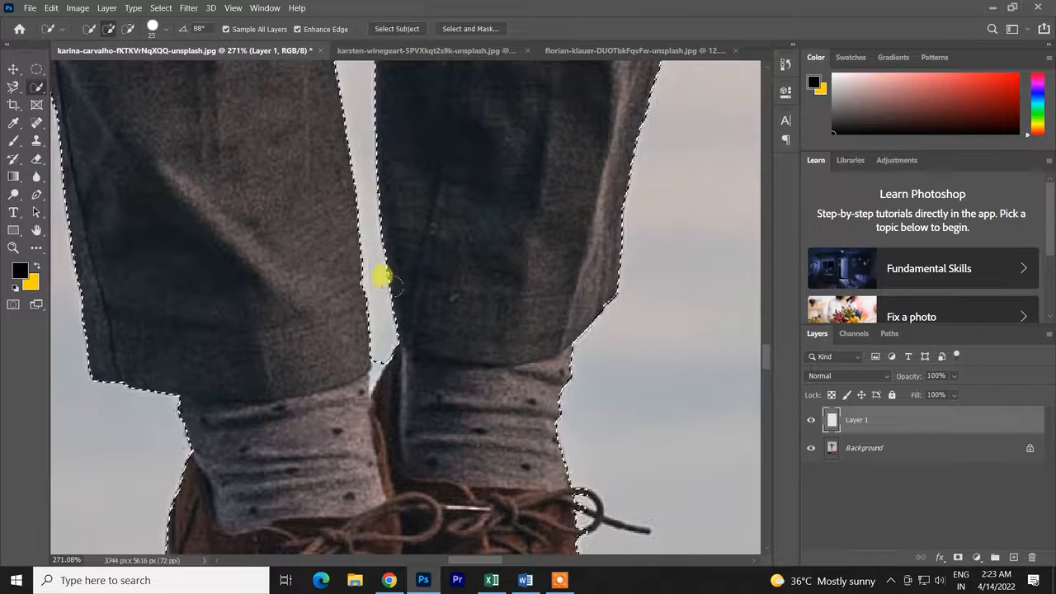
Subtract the remaining sliver of background between the ankles with a 3 px brush.
{"action": "scroll", "coordinate": [403, 291], "scroll_direction": "up", "scroll_amount": 7}
{"action": "mouse_move", "coordinate": [384, 358]}
{"action": "left_mouse_down"}
{"action": "mouse_move", "coordinate": [359, 370]}
{"action": "mouse_move", "coordinate": [362, 431]}
{"action": "mouse_move", "coordinate": [343, 495]}
{"action": "mouse_move", "coordinate": [351, 425]}
{"action": "mouse_move", "coordinate": [360, 421]}
{"action": "mouse_move", "coordinate": [364, 435]}
{"action": "mouse_move", "coordinate": [361, 451]}
{"action": "mouse_move", "coordinate": [348, 347]}
{"action": "left_mouse_up"}
{"action": "scroll", "coordinate": [333, 348], "scroll_direction": "down", "scroll_amount": 10}
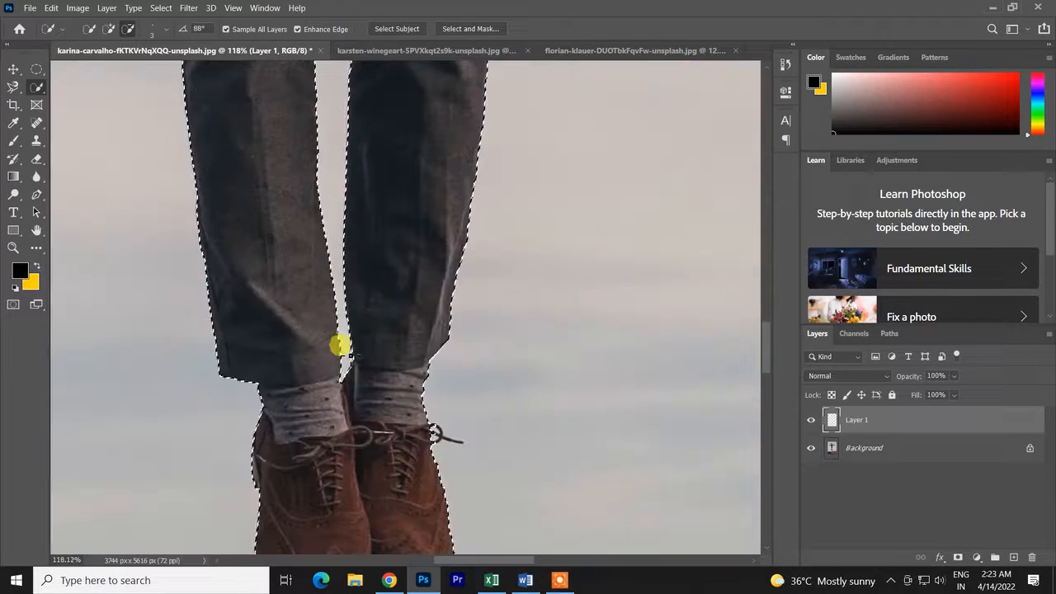
Subtract the narrow upper end of the gap between the man's thighs from the selection.
{"action": "scroll", "coordinate": [377, 275], "scroll_direction": "up", "scroll_amount": 10}
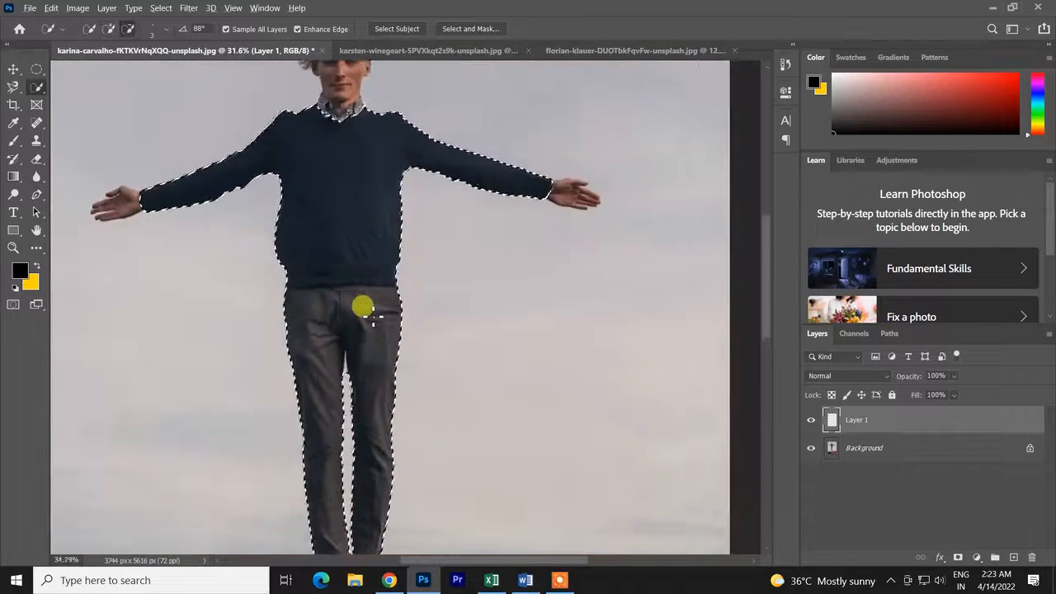
{"action": "mouse_move", "coordinate": [295, 372]}
{"action": "left_mouse_down"}
{"action": "mouse_move", "coordinate": [304, 370]}
{"action": "mouse_move", "coordinate": [294, 283]}
{"action": "mouse_move", "coordinate": [305, 203]}
{"action": "mouse_move", "coordinate": [308, 254]}
{"action": "left_mouse_up"}
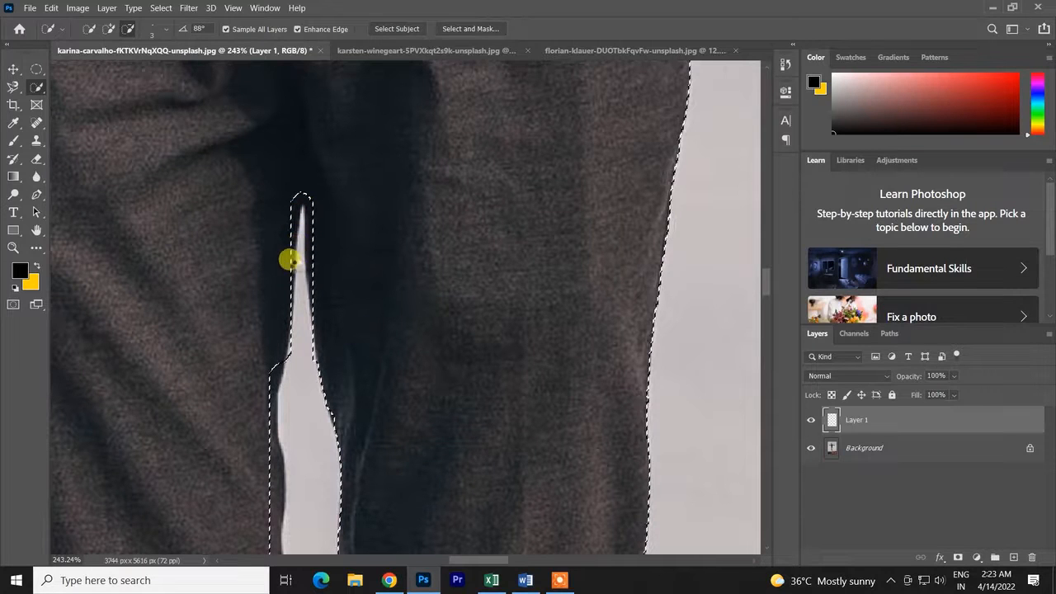
{"action": "scroll", "coordinate": [322, 272], "scroll_direction": "down", "scroll_amount": 6}
{"action": "scroll", "coordinate": [326, 279], "scroll_direction": "up", "scroll_amount": 10}
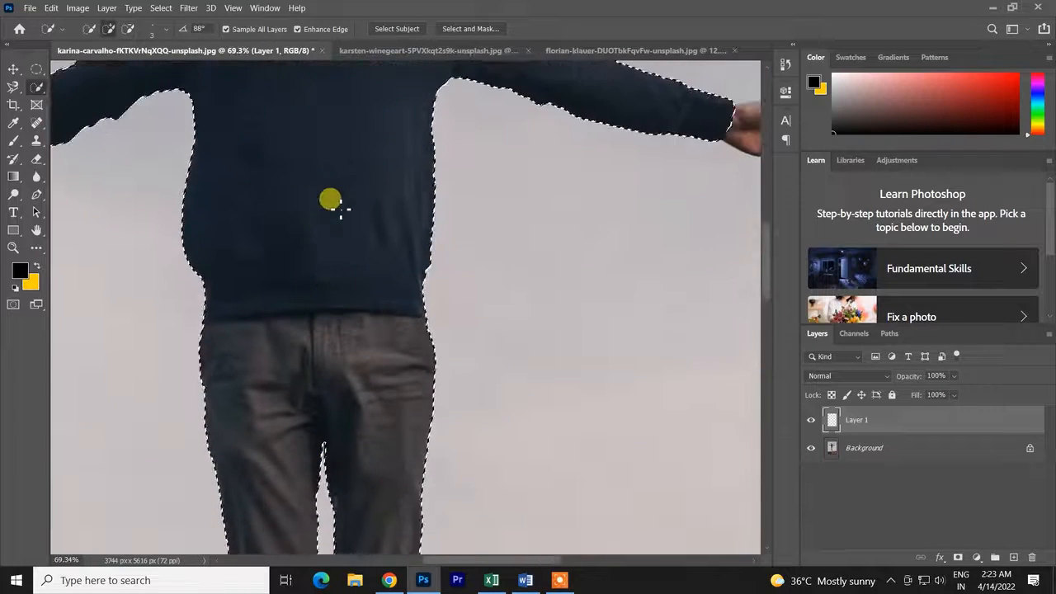
Rotate the Quick Selection brush tip, trying angles such as 116° and 160°, and settle on an angle of 66°.
{"action": "scroll", "coordinate": [330, 193], "scroll_direction": "up", "scroll_amount": 6}
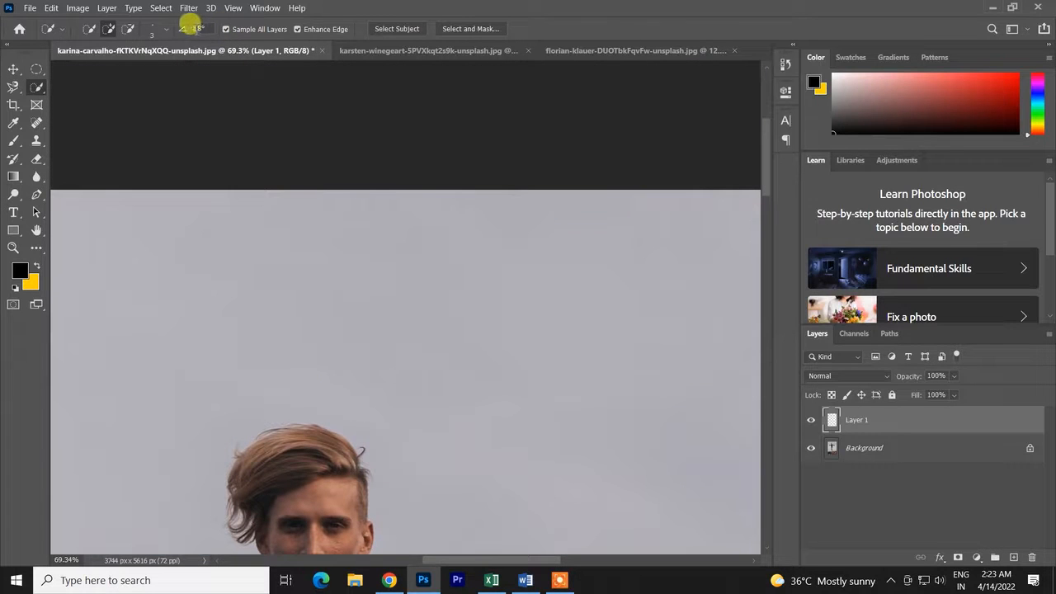
{"action": "left_click", "coordinate": [163, 30]}
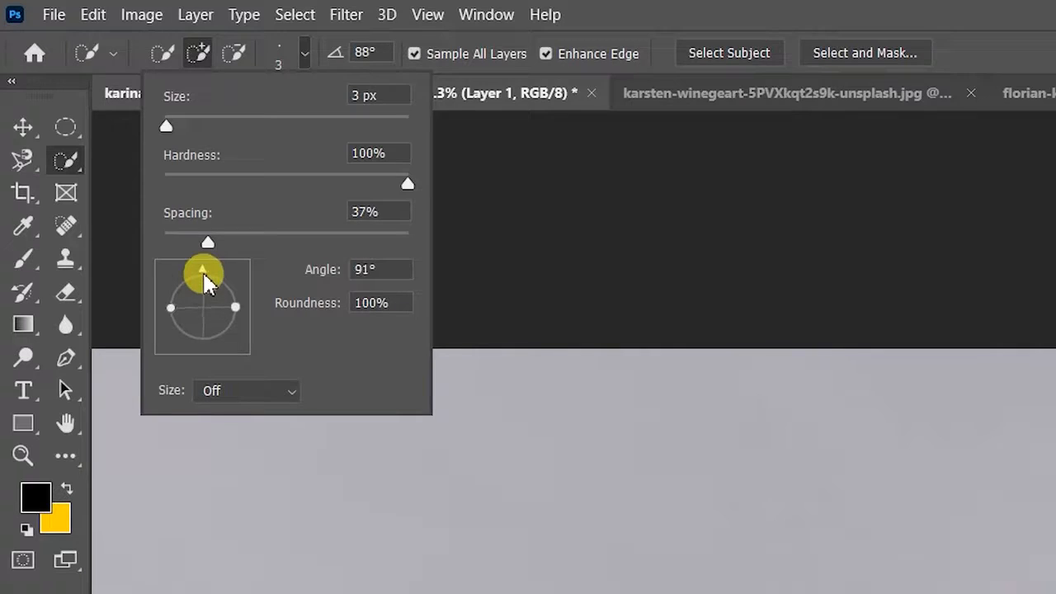
{"action": "left_click_drag", "start_coordinate": [227, 290], "coordinate": [220, 280]}
{"action": "mouse_move", "coordinate": [226, 327]}
{"action": "left_mouse_down"}
{"action": "mouse_move", "coordinate": [212, 314]}
{"action": "mouse_move", "coordinate": [275, 328]}
{"action": "left_mouse_up"}
{"action": "left_click_drag", "start_coordinate": [225, 277], "coordinate": [223, 274]}
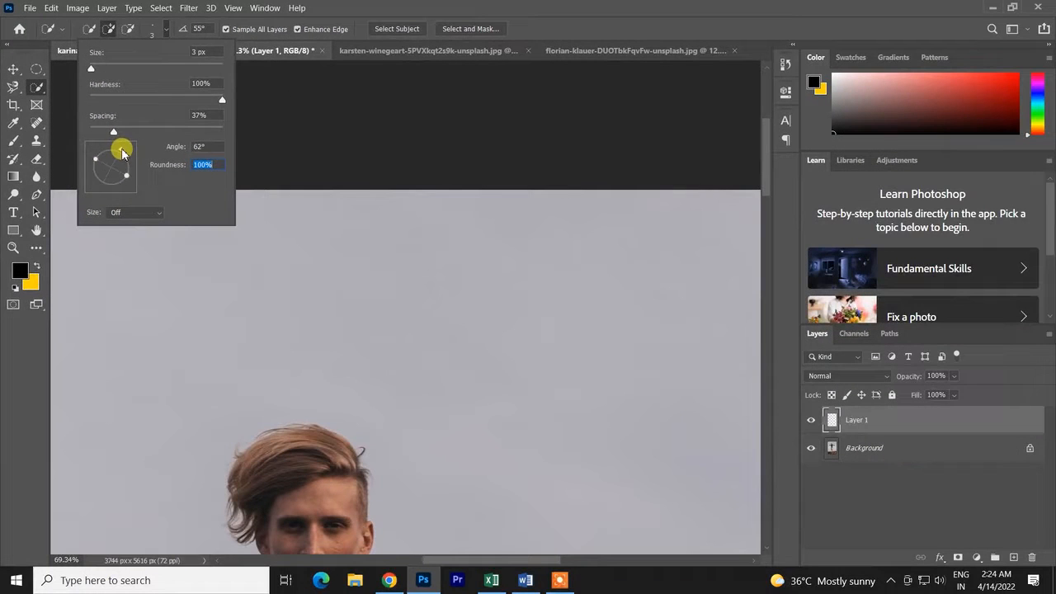
{"action": "left_click_drag", "start_coordinate": [115, 148], "coordinate": [103, 149]}
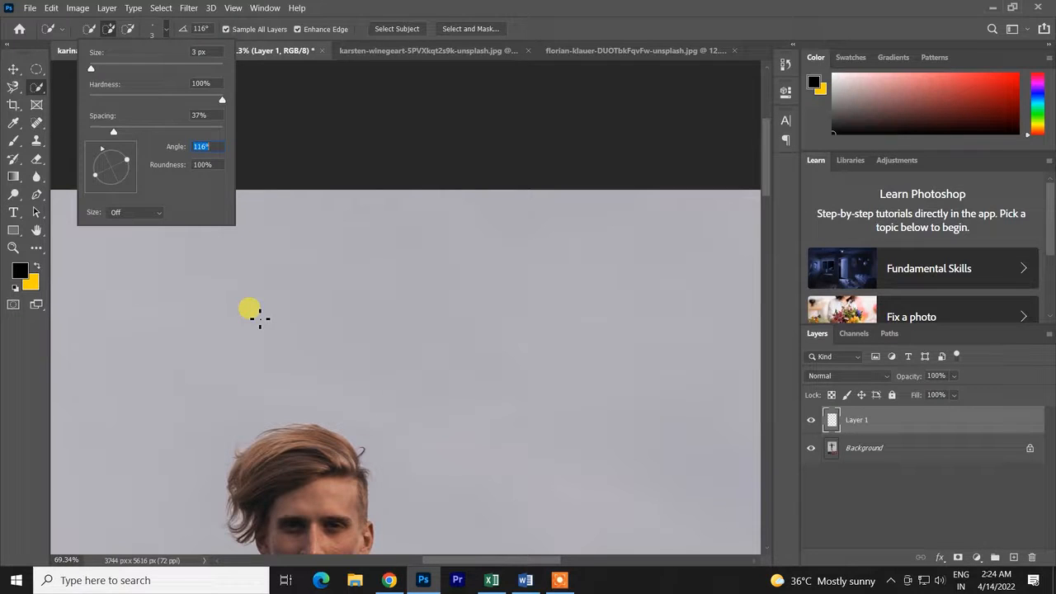
{"action": "left_click_drag", "start_coordinate": [173, 151], "coordinate": [199, 151]}
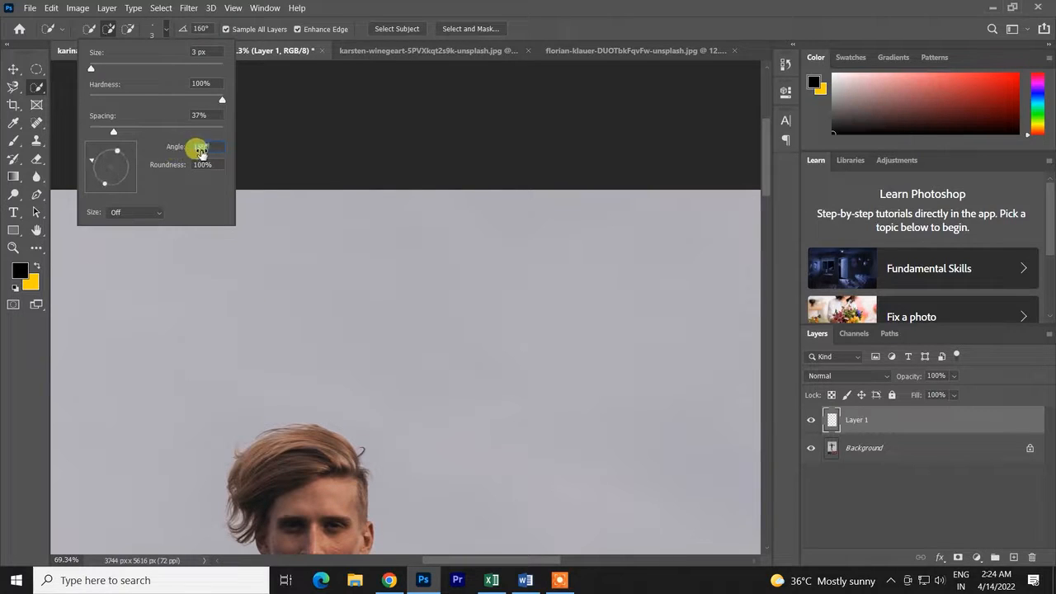
{"action": "mouse_move", "coordinate": [129, 175]}
{"action": "left_mouse_down"}
{"action": "mouse_move", "coordinate": [107, 187]}
{"action": "mouse_move", "coordinate": [137, 115]}
{"action": "left_mouse_up"}
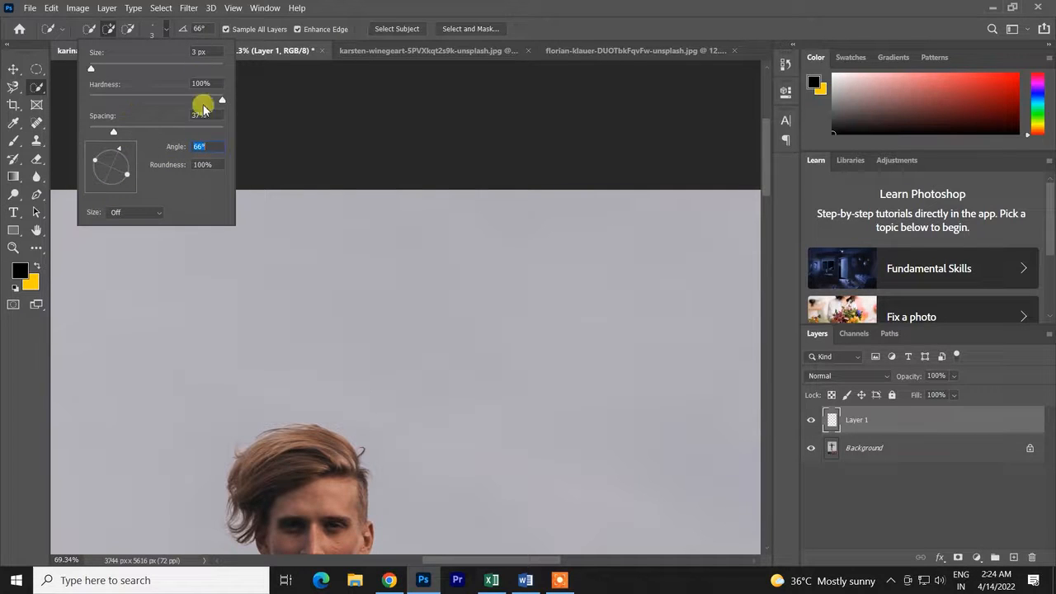
{"action": "left_click", "coordinate": [120, 215]}
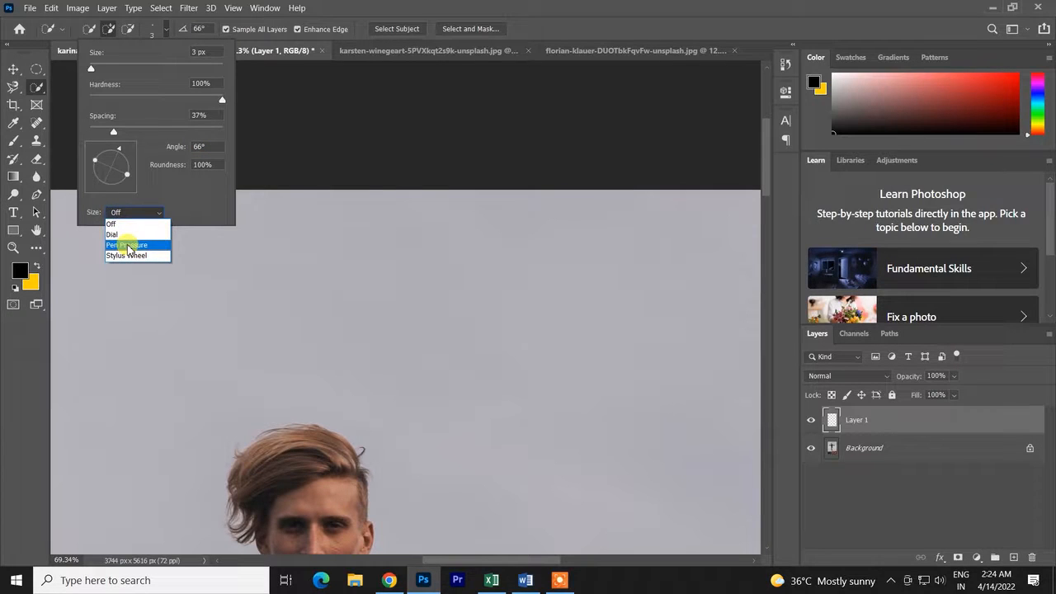
{"action": "left_click", "coordinate": [129, 246]}
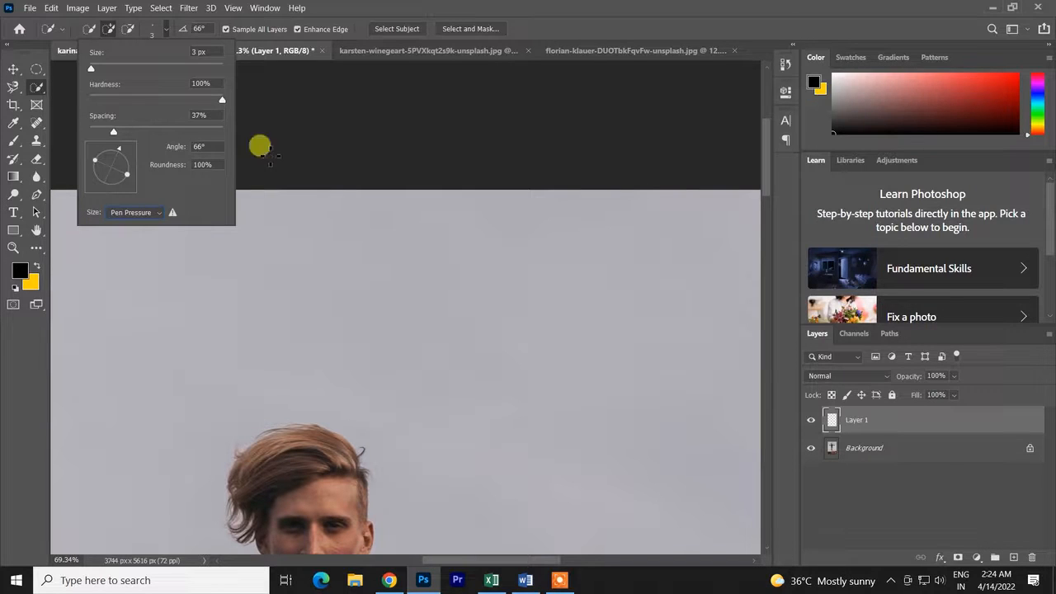
{"action": "left_click", "coordinate": [13, 87]}
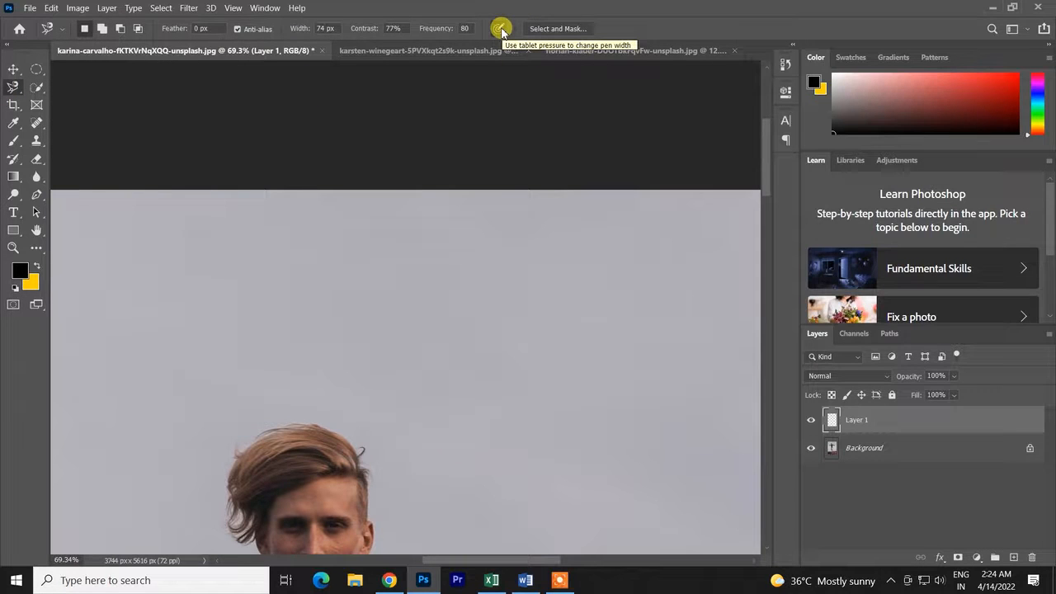
{"action": "scroll", "coordinate": [478, 201], "scroll_direction": "down", "scroll_amount": 2}
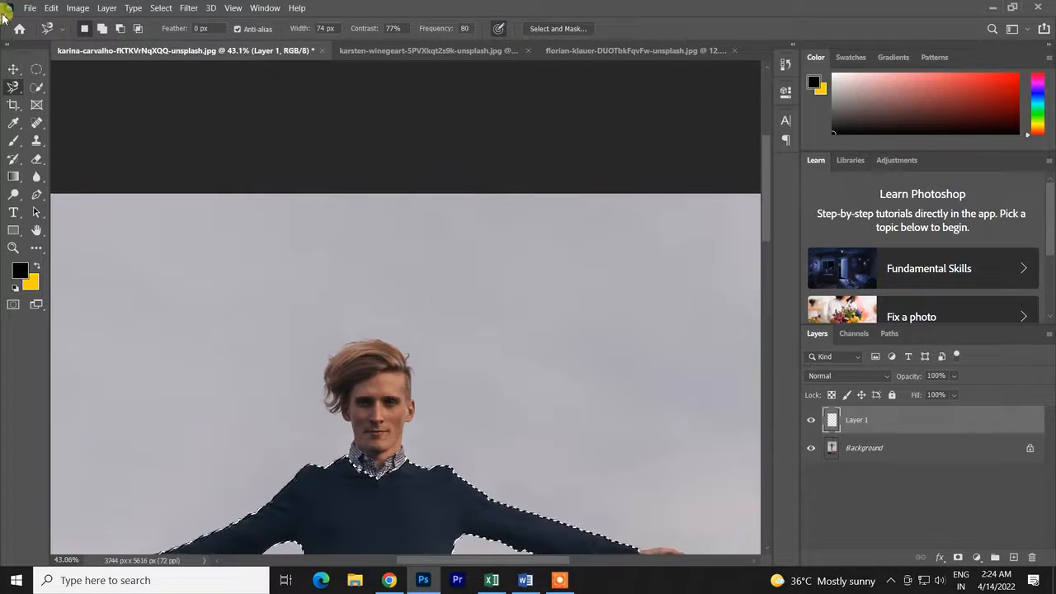
Return to the Quick Selection tool and set its brush size control back to Off.
{"action": "left_click", "coordinate": [34, 86]}
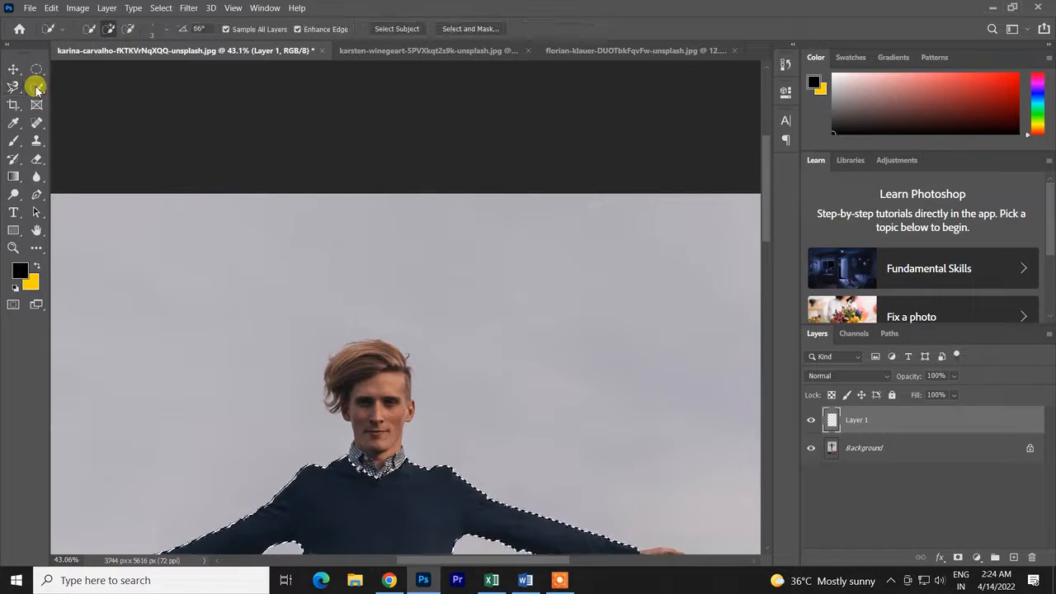
{"action": "left_click", "coordinate": [164, 35]}
{"action": "left_click", "coordinate": [135, 213]}
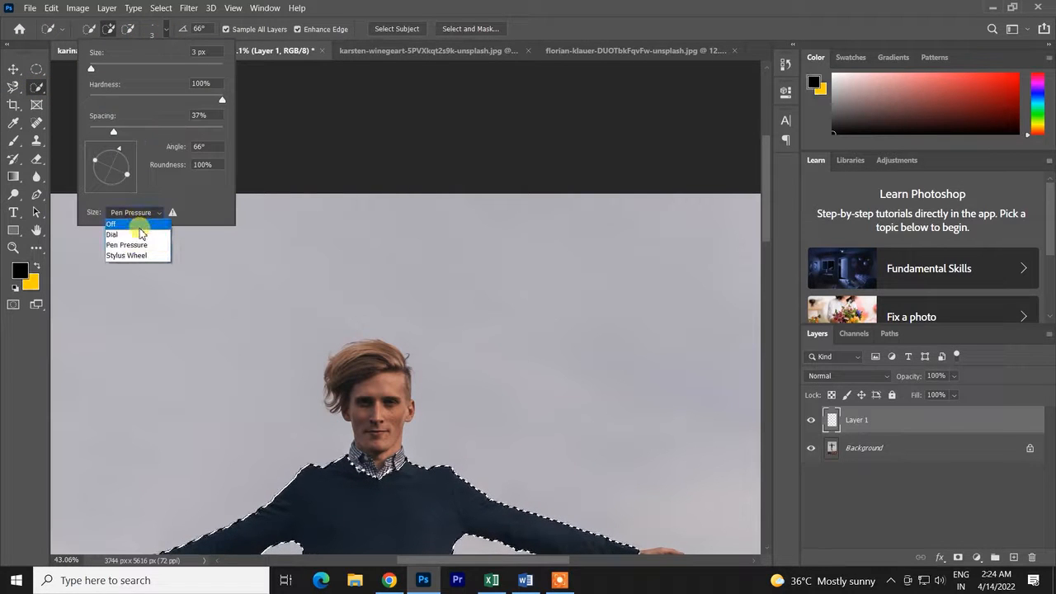
{"action": "left_click", "coordinate": [136, 245]}
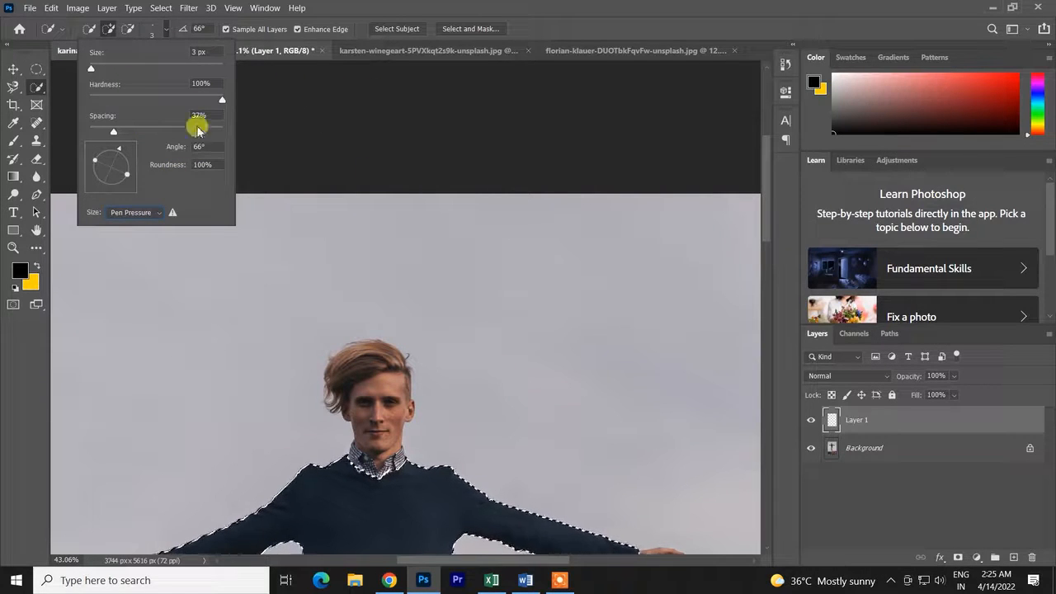
{"action": "left_click", "coordinate": [151, 212]}
{"action": "left_click", "coordinate": [149, 213]}
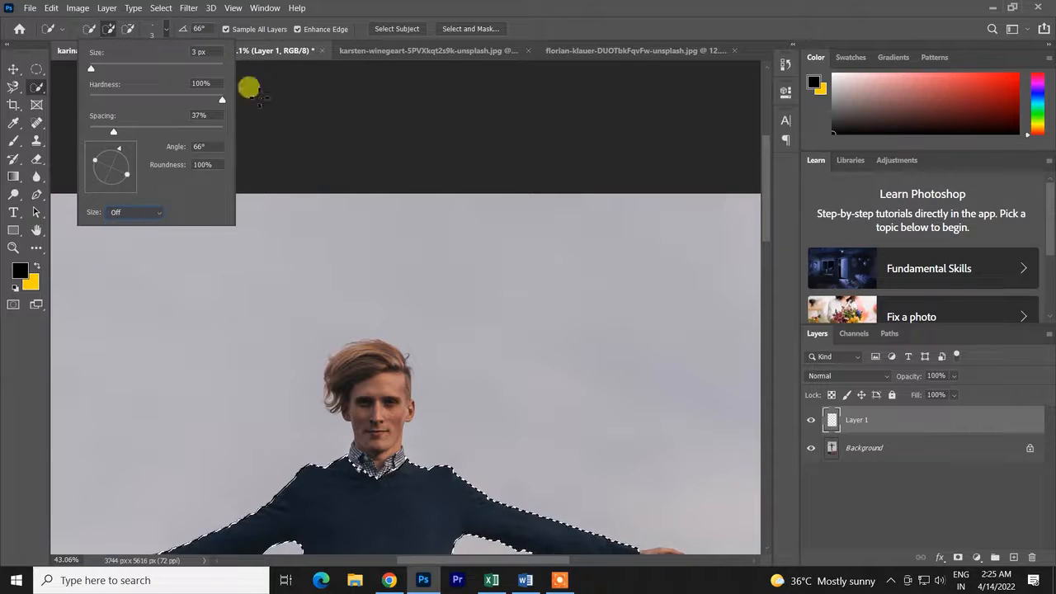
{"action": "left_click", "coordinate": [285, 45]}
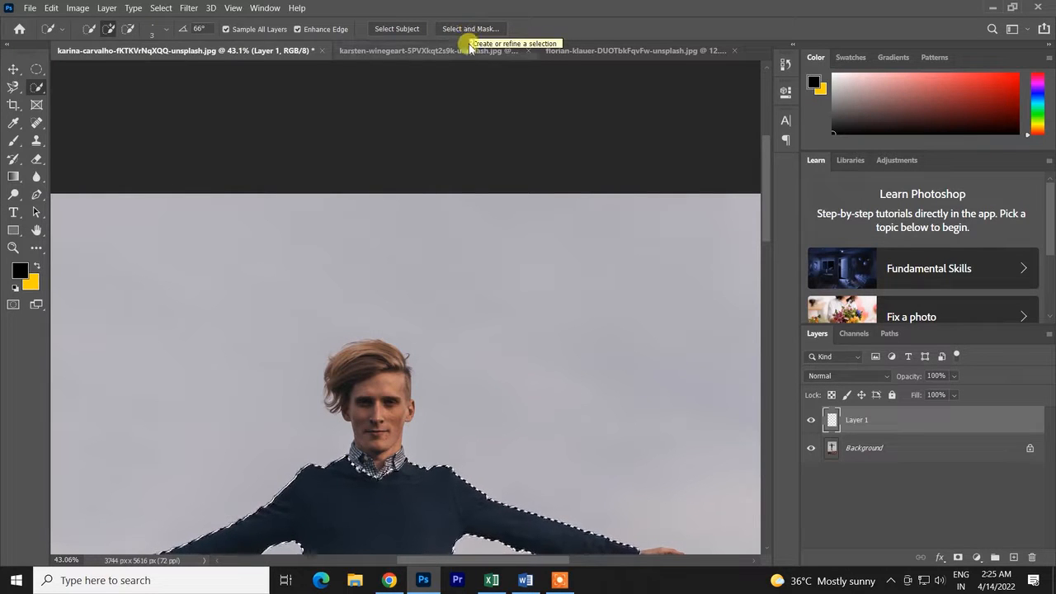
Add the man's face and neck to the selection with the Quick Selection tool and resize the brush to 72 px with 0% hardness.
{"action": "right_click", "coordinate": [36, 88]}
{"action": "left_click", "coordinate": [81, 100]}
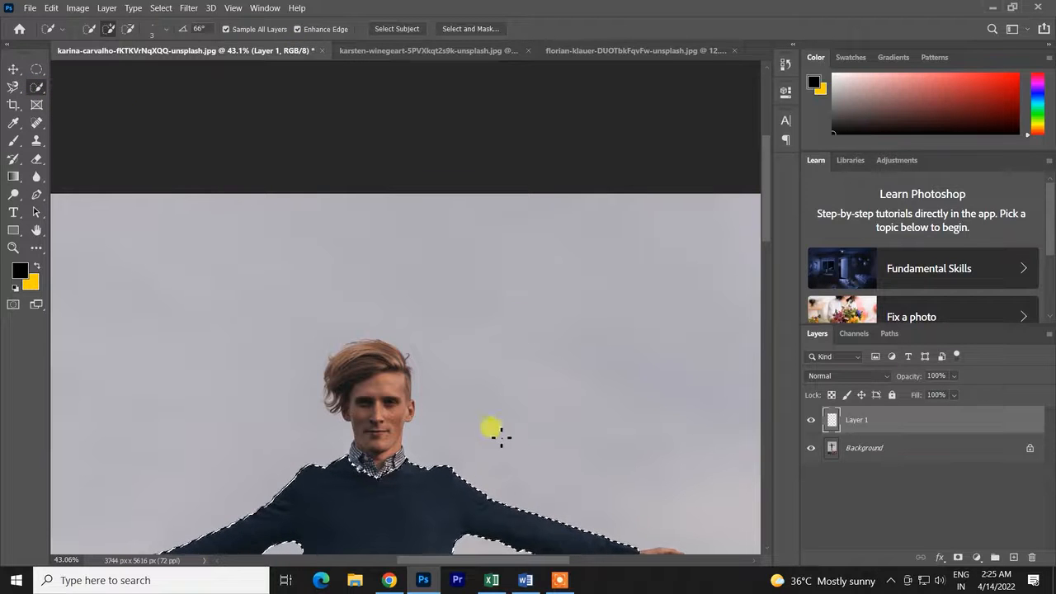
{"action": "scroll", "coordinate": [495, 436], "scroll_direction": "up", "scroll_amount": 5}
{"action": "mouse_move", "coordinate": [415, 377]}
{"action": "left_mouse_down"}
{"action": "mouse_move", "coordinate": [400, 199]}
{"action": "mouse_move", "coordinate": [406, 253]}
{"action": "mouse_move", "coordinate": [435, 288]}
{"action": "mouse_move", "coordinate": [400, 304]}
{"action": "mouse_move", "coordinate": [420, 282]}
{"action": "mouse_move", "coordinate": [356, 219]}
{"action": "mouse_move", "coordinate": [532, 231]}
{"action": "mouse_move", "coordinate": [671, 219]}
{"action": "mouse_move", "coordinate": [422, 290]}
{"action": "mouse_move", "coordinate": [402, 275]}
{"action": "mouse_move", "coordinate": [429, 278]}
{"action": "mouse_move", "coordinate": [409, 8]}
{"action": "mouse_move", "coordinate": [408, 289]}
{"action": "mouse_move", "coordinate": [418, 29]}
{"action": "mouse_move", "coordinate": [369, 56]}
{"action": "mouse_move", "coordinate": [365, 71]}
{"action": "mouse_move", "coordinate": [383, 348]}
{"action": "left_mouse_up"}
{"action": "left_click_drag", "start_coordinate": [387, 525], "coordinate": [396, 280]}
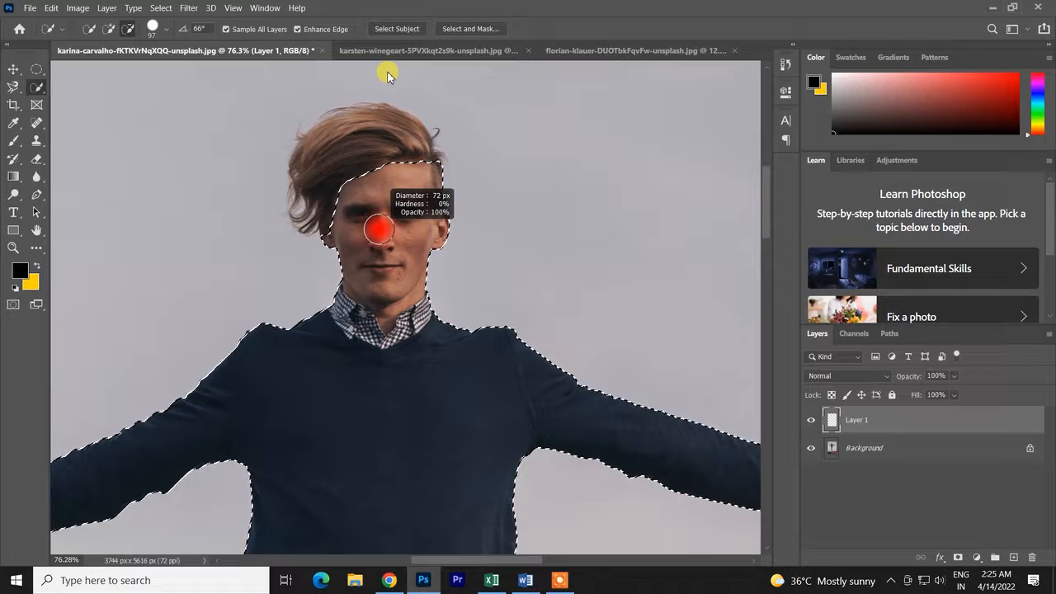
{"action": "left_click_drag", "start_coordinate": [388, 75], "coordinate": [377, 63]}
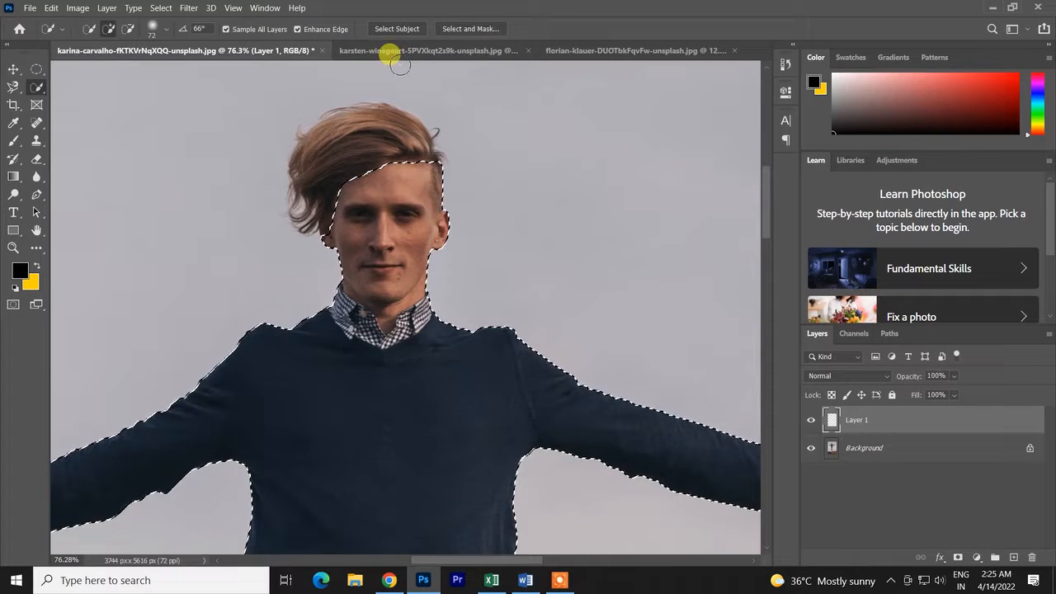
Activate the Magic Wand tool and bring up the photo of the dog in the yellow shirt.
{"action": "left_click", "coordinate": [41, 86]}
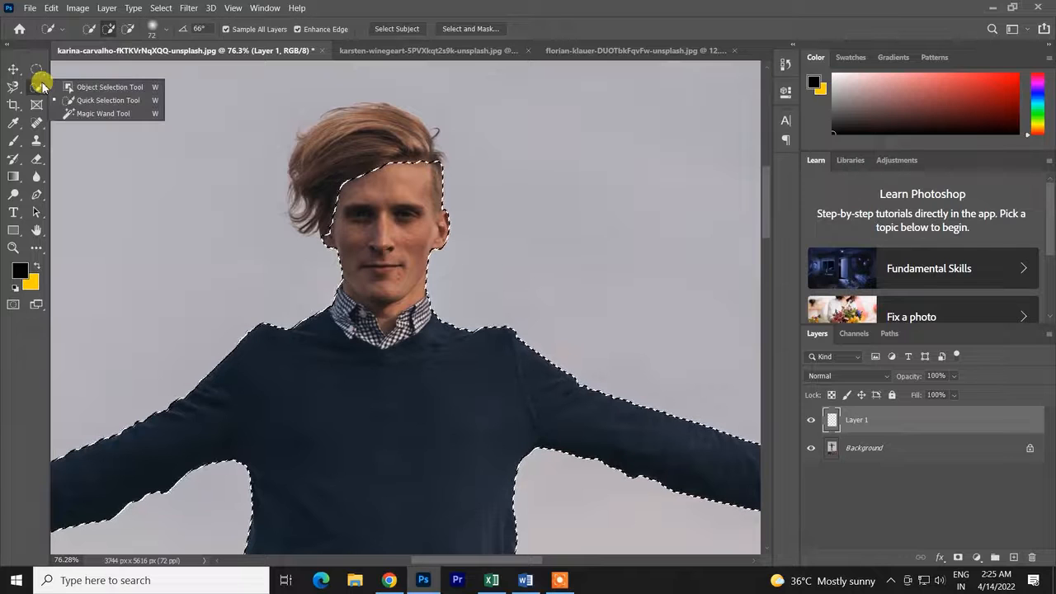
{"action": "left_click", "coordinate": [95, 114]}
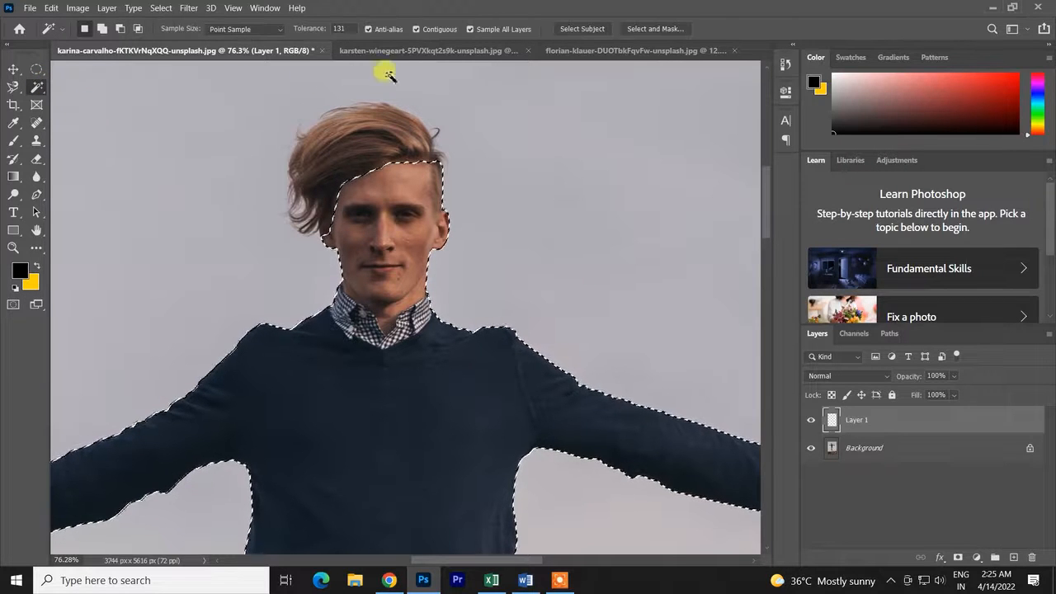
{"action": "left_click", "coordinate": [403, 52]}
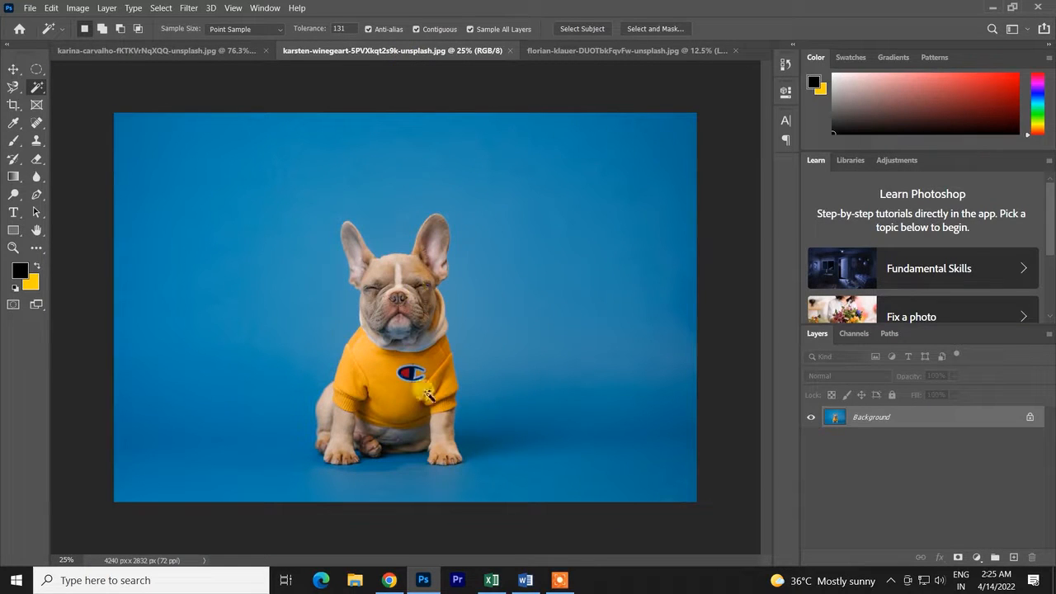
{"action": "right_click", "coordinate": [35, 91]}
{"action": "left_click", "coordinate": [88, 111]}
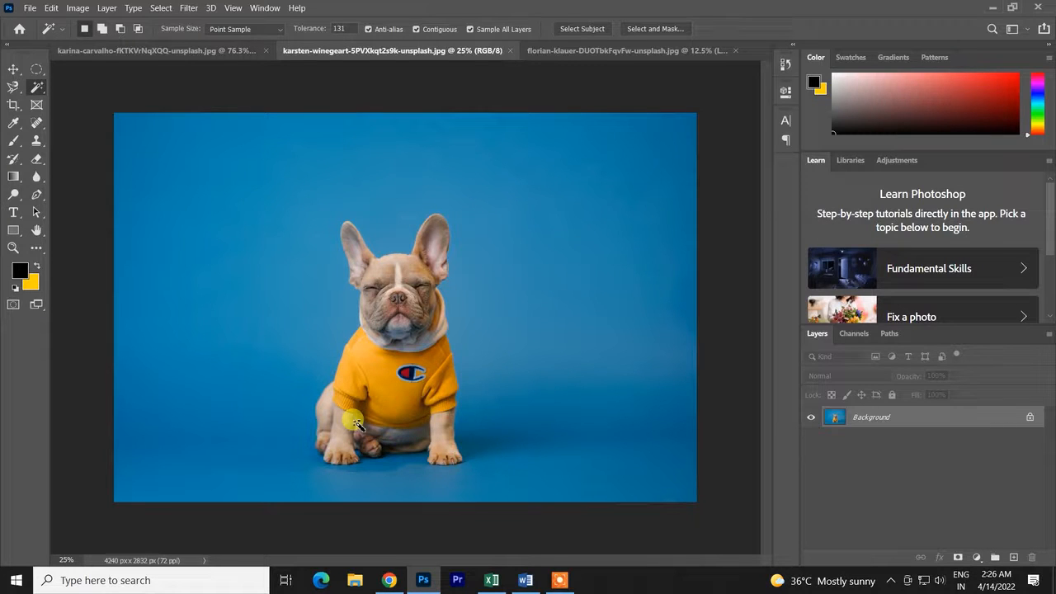
Review the Magic Wand's Sample Size choices, from Point Sample to 101 by 101 Average, and keep Point Sample.
{"action": "right_click", "coordinate": [43, 88]}
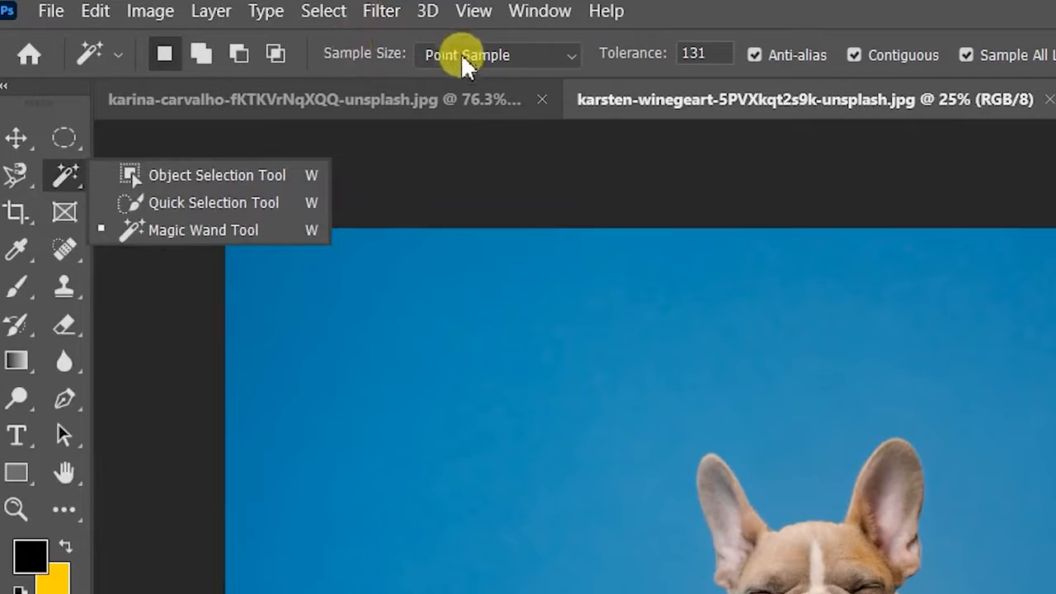
{"action": "left_click", "coordinate": [464, 66]}
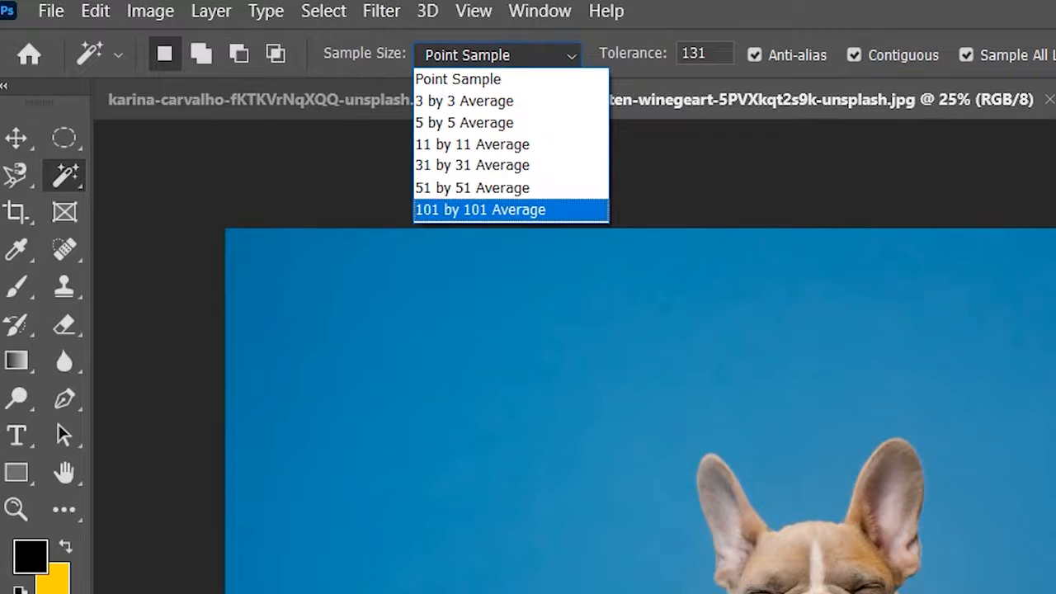
{"action": "left_click", "coordinate": [493, 78]}
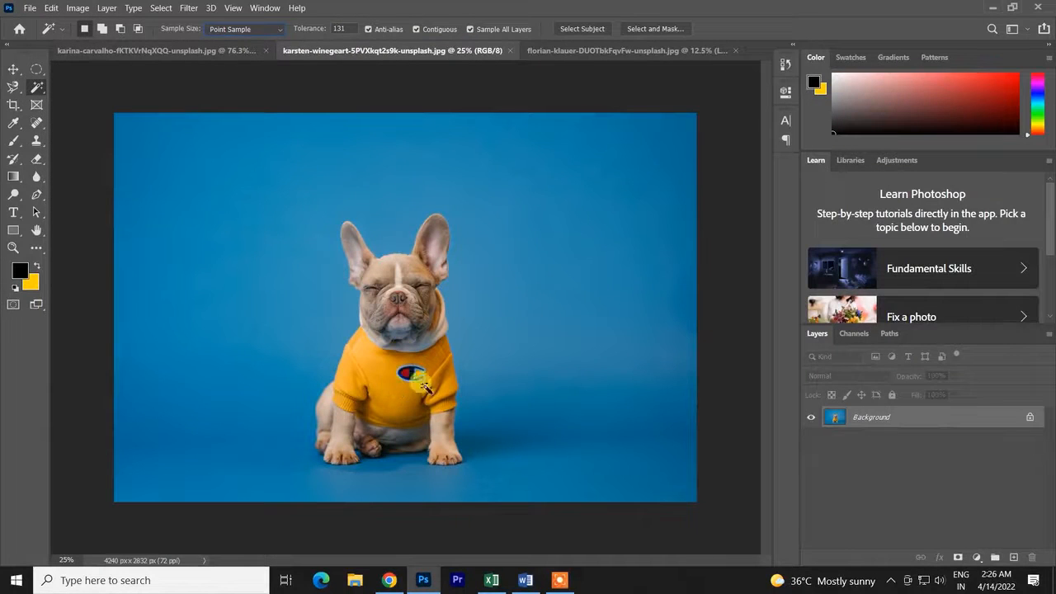
{"action": "left_click", "coordinate": [232, 30]}
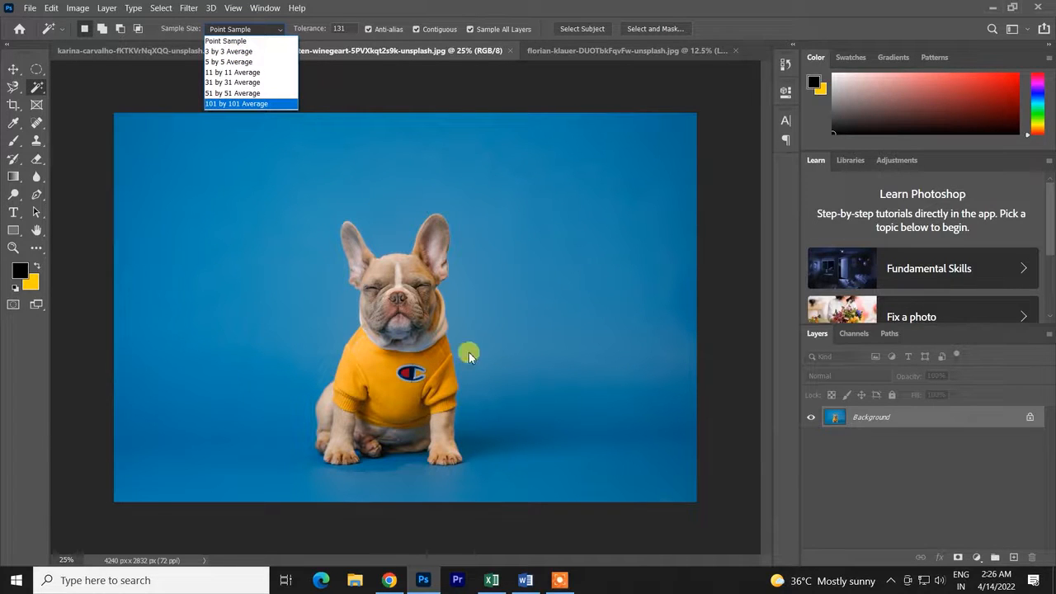
{"action": "left_click", "coordinate": [235, 40]}
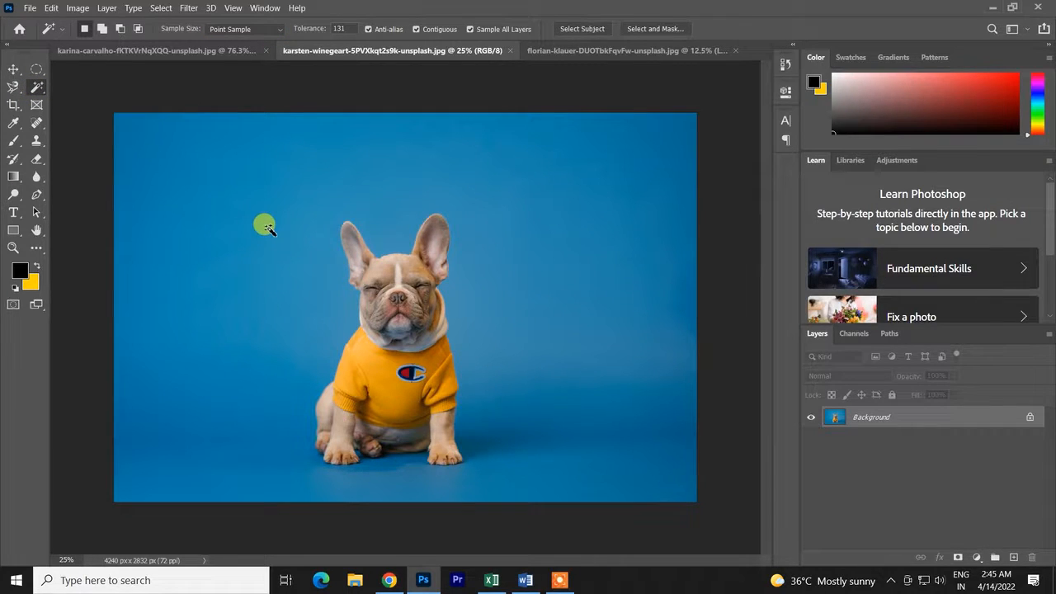
{"action": "left_click", "coordinate": [400, 370]}
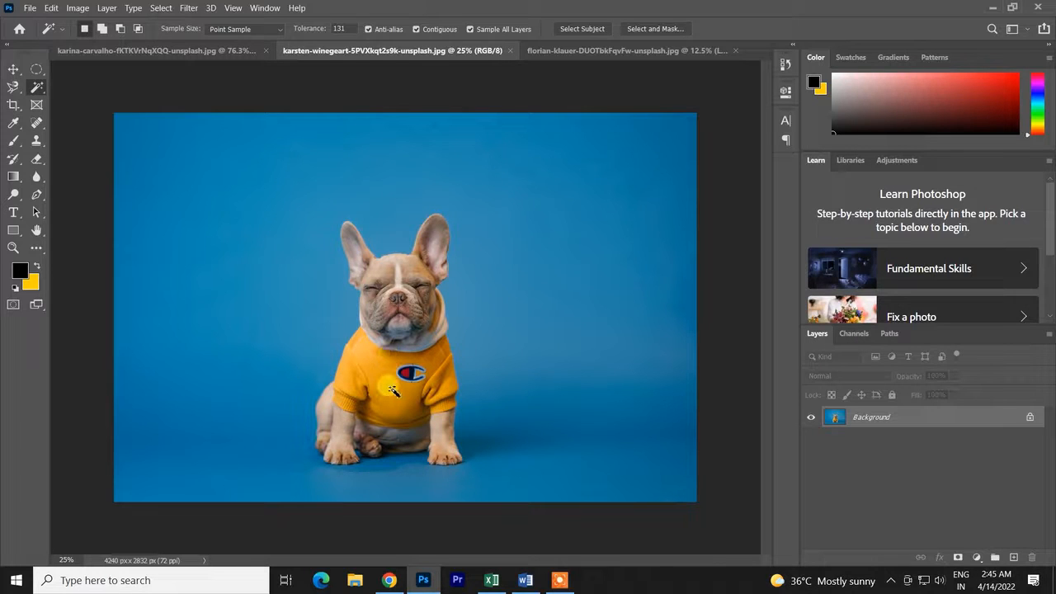
Try selecting the dog's yellow shirt twice with the Quick Selection tool, undoing the selection each time.
{"action": "right_click", "coordinate": [39, 85]}
{"action": "left_click", "coordinate": [82, 100]}
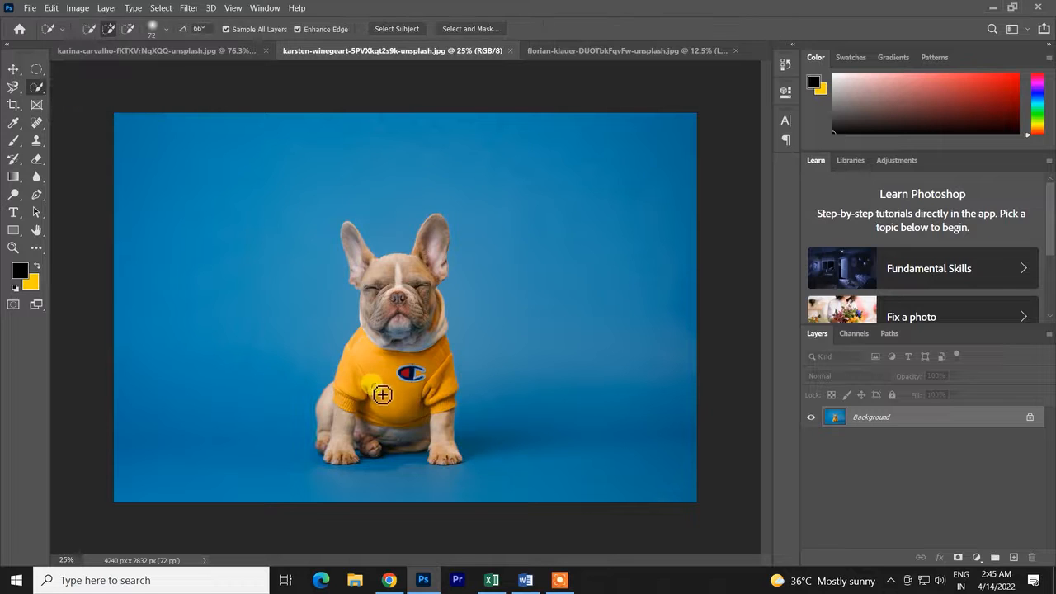
{"action": "mouse_move", "coordinate": [382, 394]}
{"action": "left_mouse_down"}
{"action": "mouse_move", "coordinate": [367, 353]}
{"action": "mouse_move", "coordinate": [457, 420]}
{"action": "mouse_move", "coordinate": [439, 401]}
{"action": "left_mouse_up"}
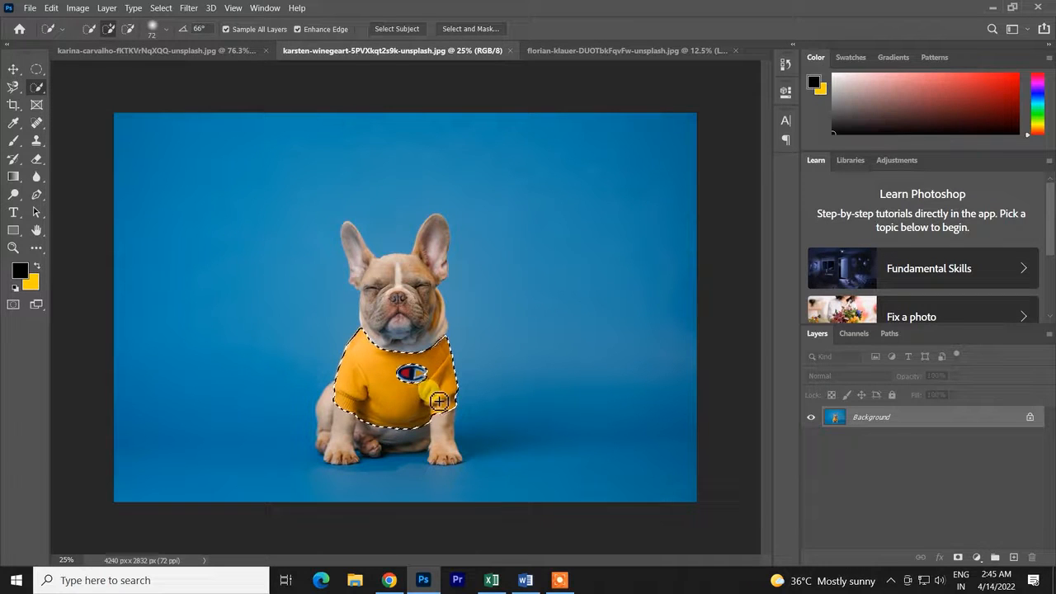
{"action": "key", "text": "ctrl+z"}
{"action": "scroll", "coordinate": [395, 393], "scroll_direction": "up", "scroll_amount": 2}
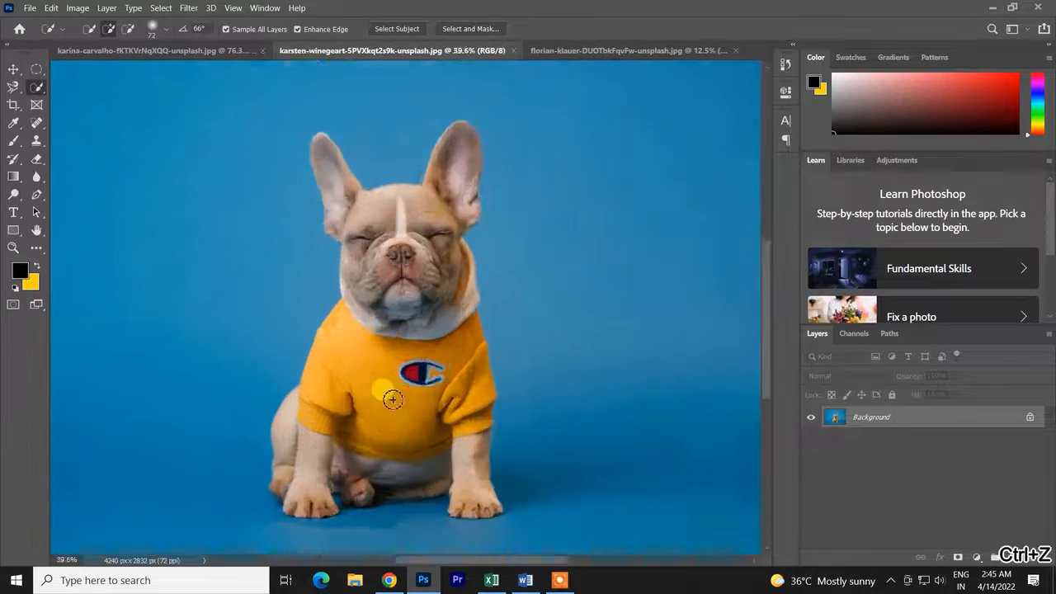
{"action": "scroll", "coordinate": [393, 399], "scroll_direction": "up", "scroll_amount": 4}
{"action": "mouse_move", "coordinate": [333, 422]}
{"action": "left_mouse_down"}
{"action": "mouse_move", "coordinate": [341, 415]}
{"action": "mouse_move", "coordinate": [375, 463]}
{"action": "left_mouse_up"}
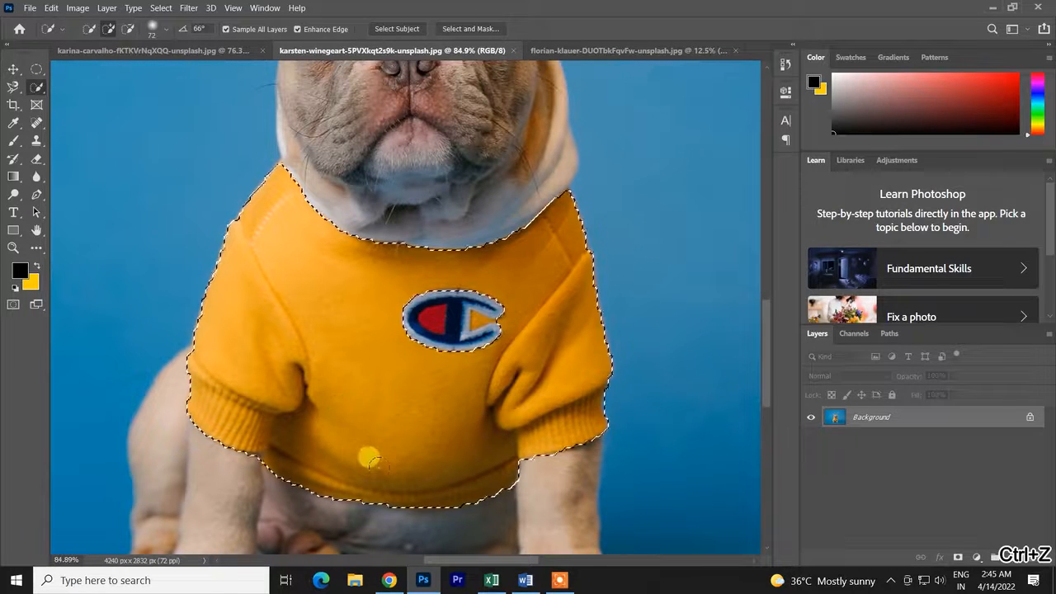
{"action": "key", "text": "ctrl+z"}
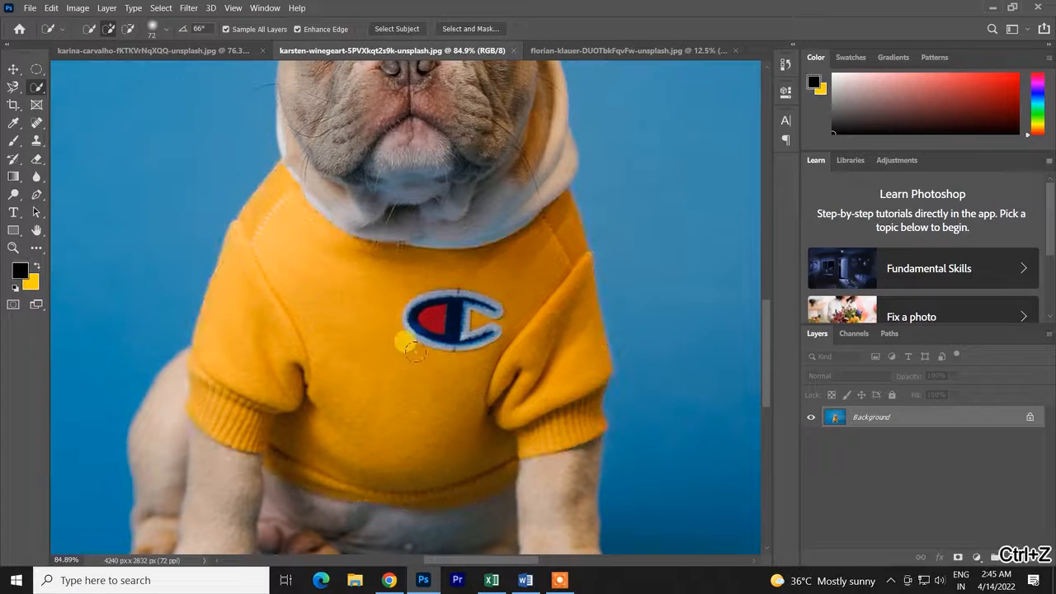
Select the logo on the dog's shirt with the Quick Selection tool and reduce the brush to 11 px.
{"action": "left_click_drag", "start_coordinate": [404, 344], "coordinate": [436, 385]}
{"action": "scroll", "coordinate": [482, 334], "scroll_direction": "up", "scroll_amount": 3}
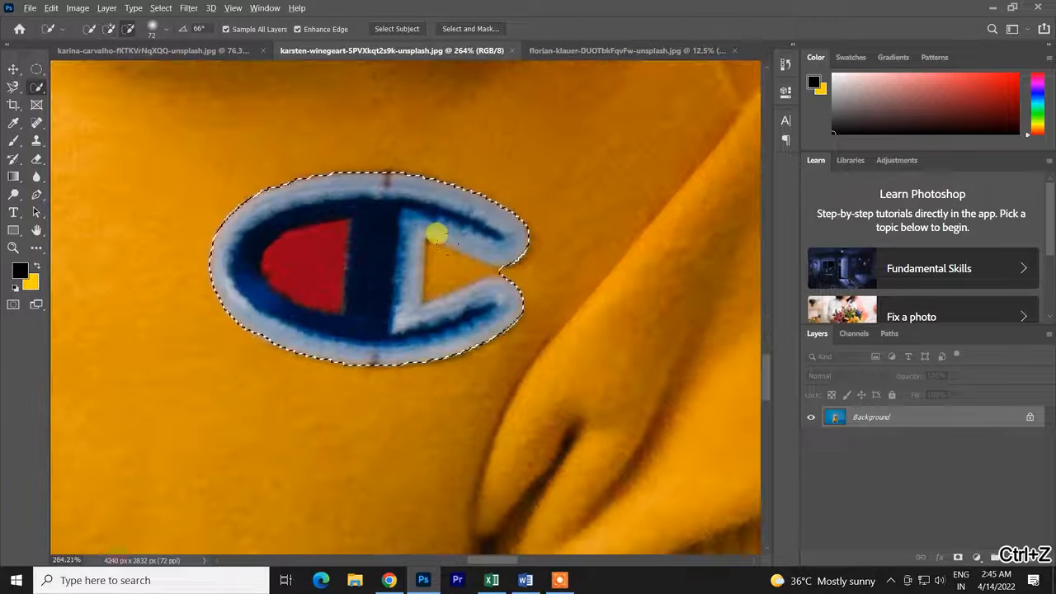
{"action": "mouse_move", "coordinate": [479, 274]}
{"action": "left_mouse_down"}
{"action": "mouse_move", "coordinate": [503, 274]}
{"action": "mouse_move", "coordinate": [421, 279]}
{"action": "left_mouse_up"}
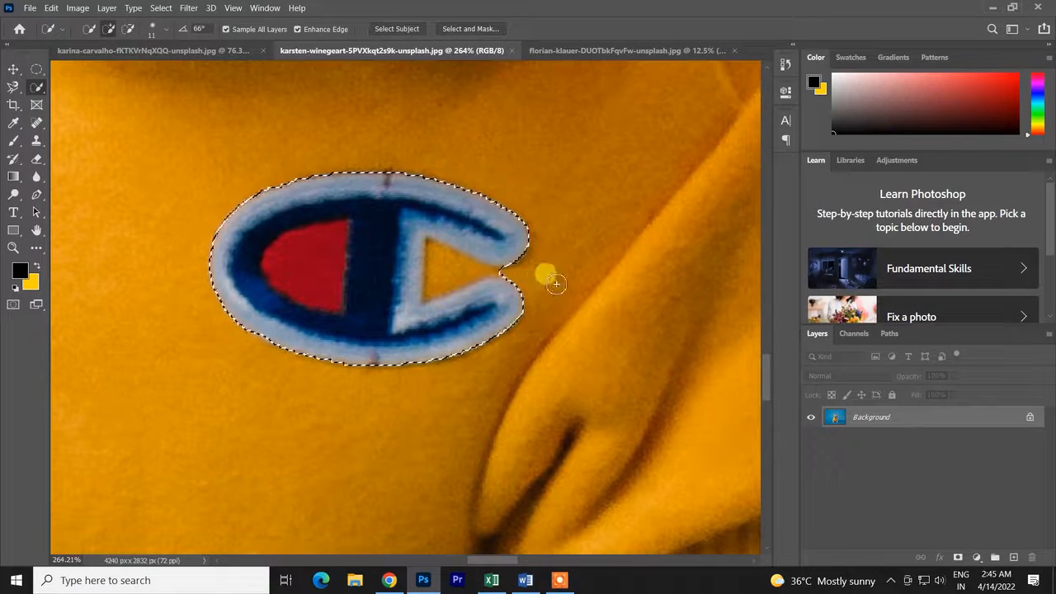
Clear the logo selection and select the dog's yellow shirt with the Quick Selection tool, leaving the chest logo out.
{"action": "left_click_drag", "start_coordinate": [521, 277], "coordinate": [510, 277]}
{"action": "key", "text": "ctrl+d"}
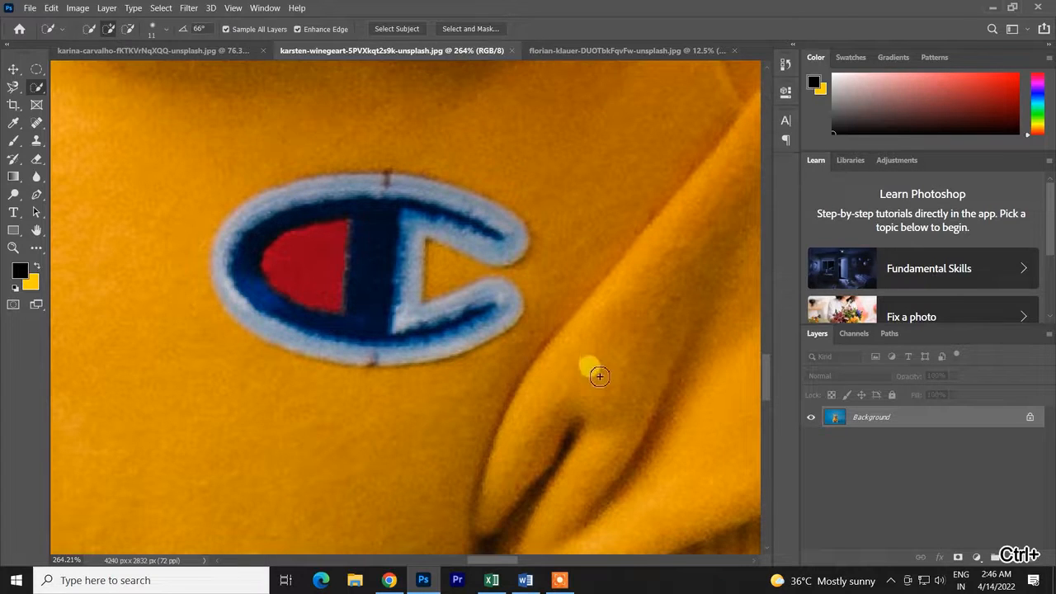
{"action": "scroll", "coordinate": [528, 359], "scroll_direction": "down", "scroll_amount": 7}
{"action": "key", "text": "ctrl+d"}
{"action": "mouse_move", "coordinate": [386, 420]}
{"action": "left_mouse_down"}
{"action": "mouse_move", "coordinate": [318, 425]}
{"action": "mouse_move", "coordinate": [311, 410]}
{"action": "mouse_move", "coordinate": [320, 400]}
{"action": "mouse_move", "coordinate": [355, 430]}
{"action": "left_mouse_up"}
{"action": "scroll", "coordinate": [409, 398], "scroll_direction": "up", "scroll_amount": 10}
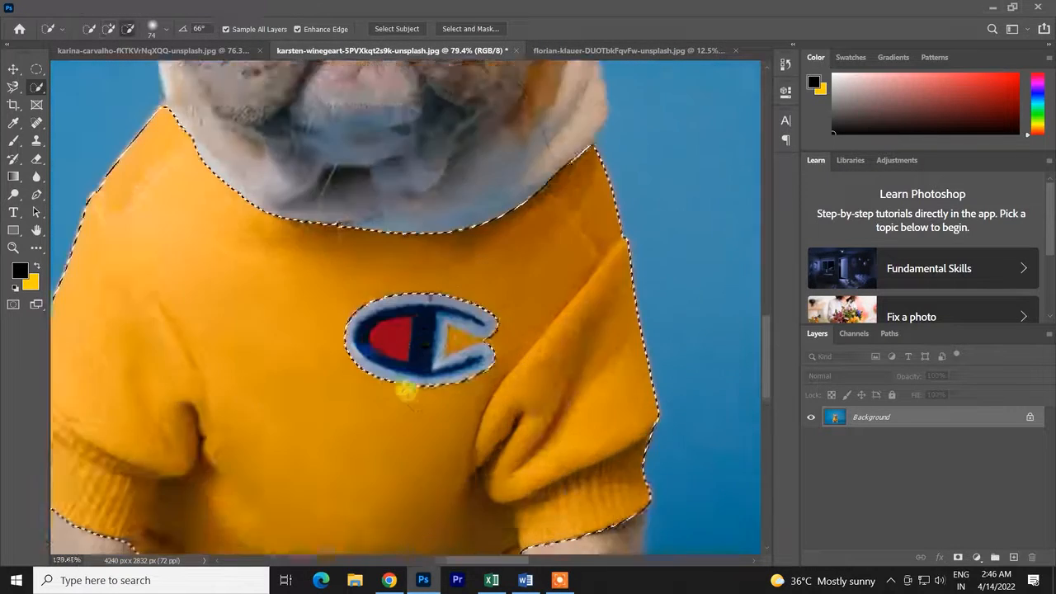
Try refining the shirt selection around the chest logo with a 14 px Quick Selection brush.
{"action": "left_click_drag", "start_coordinate": [499, 339], "coordinate": [394, 341]}
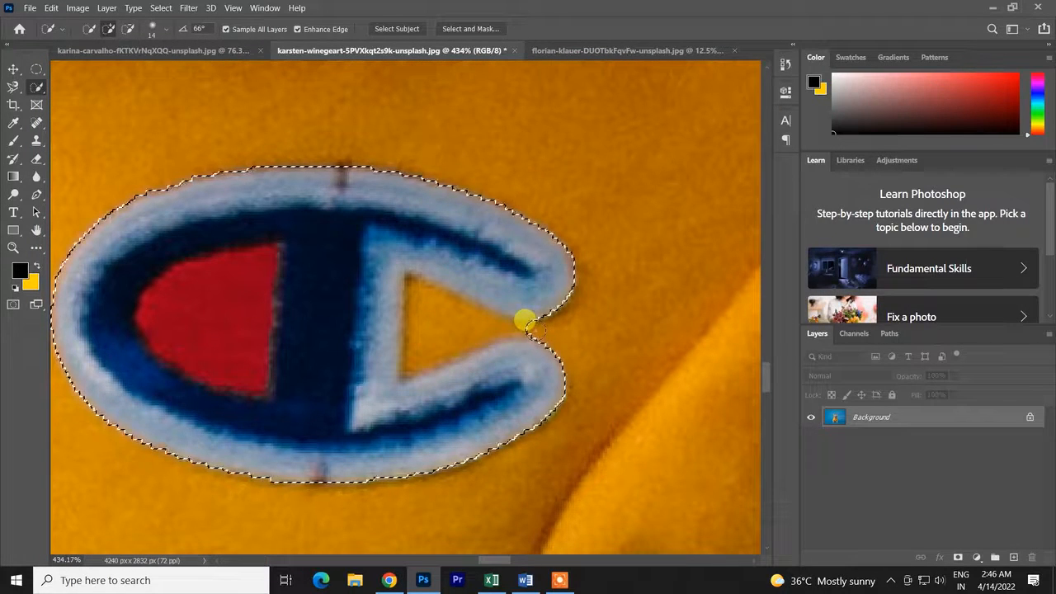
{"action": "key", "text": "ctrl+z"}
{"action": "scroll", "coordinate": [477, 323], "scroll_direction": "down", "scroll_amount": 3}
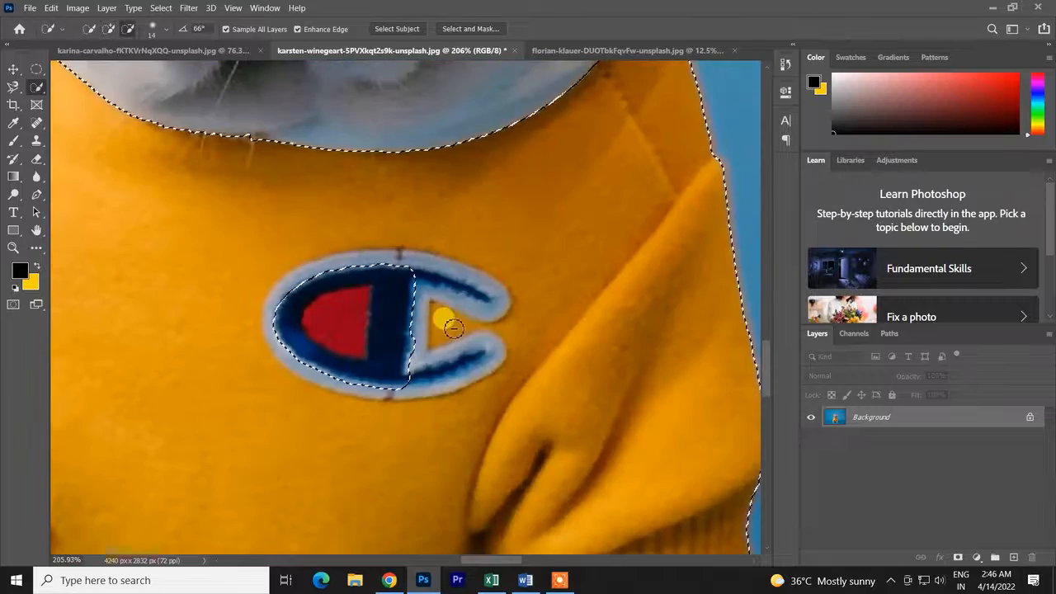
{"action": "scroll", "coordinate": [383, 273], "scroll_direction": "up", "scroll_amount": 2}
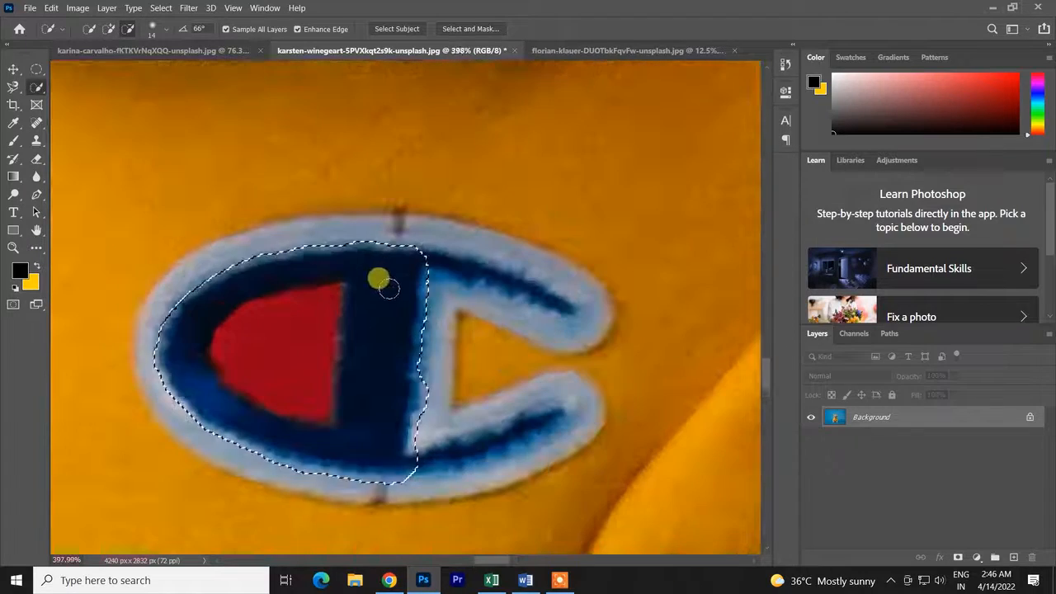
{"action": "scroll", "coordinate": [372, 259], "scroll_direction": "down", "scroll_amount": 2}
{"action": "scroll", "coordinate": [230, 333], "scroll_direction": "down", "scroll_amount": 3}
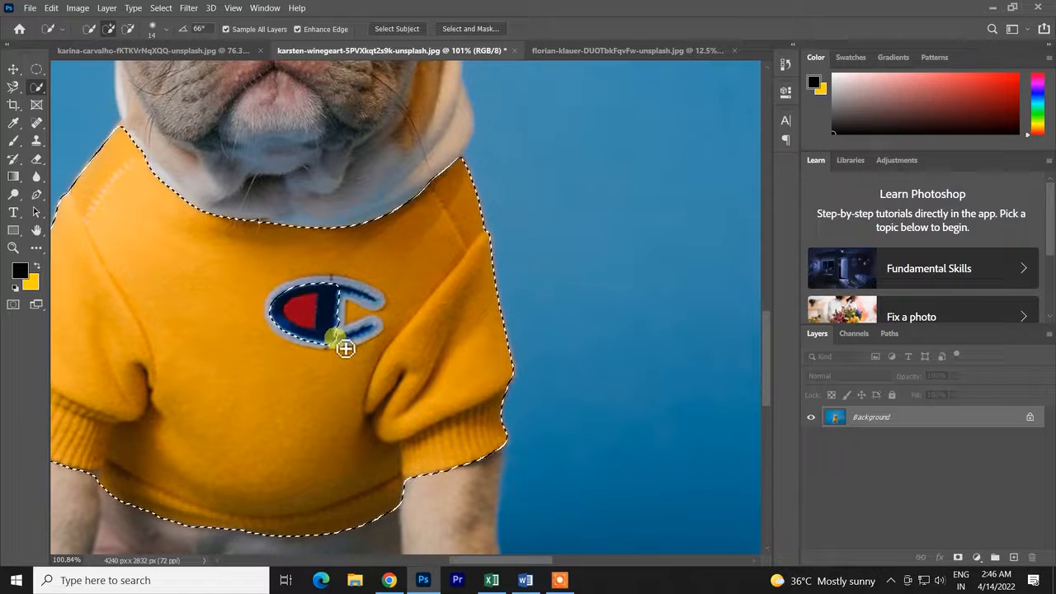
{"action": "scroll", "coordinate": [337, 310], "scroll_direction": "up", "scroll_amount": 2}
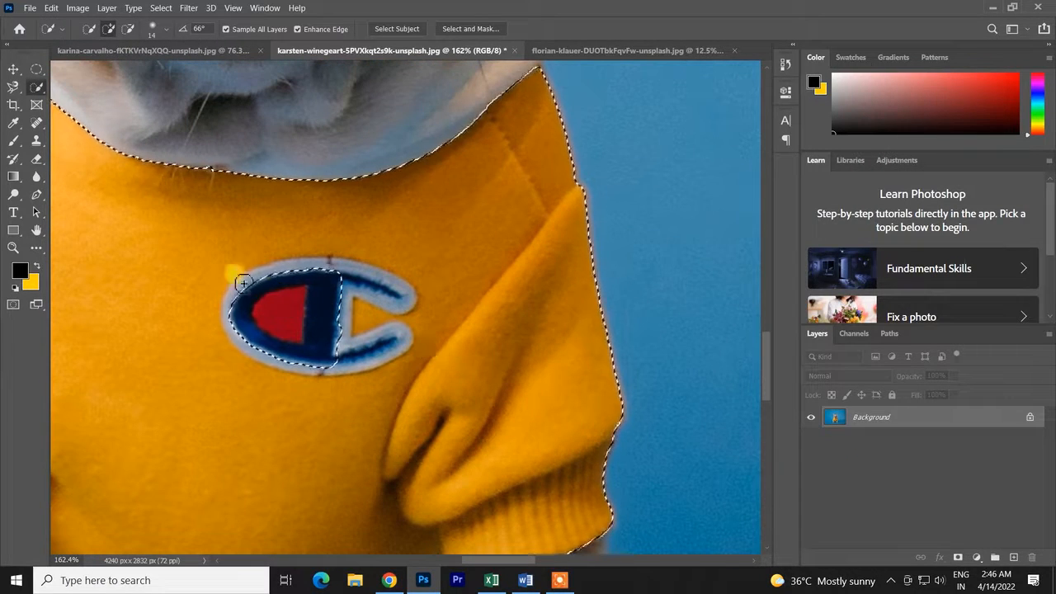
Undo the Quick Selection strokes on the shirt and logo until nothing is selected.
{"action": "key", "text": "ctrl+z"}
{"action": "key", "text": "ctrl+z"}
{"action": "key", "text": "ctrl+z"}
{"action": "key", "text": "ctrl+z"}
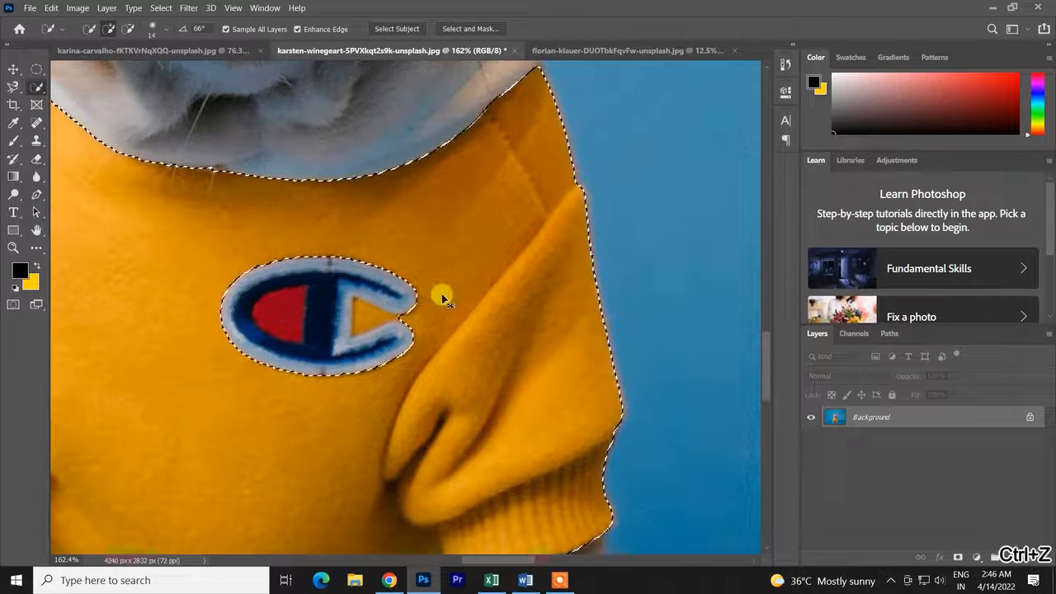
{"action": "scroll", "coordinate": [445, 298], "scroll_direction": "down", "scroll_amount": 2}
{"action": "scroll", "coordinate": [450, 304], "scroll_direction": "down", "scroll_amount": 3}
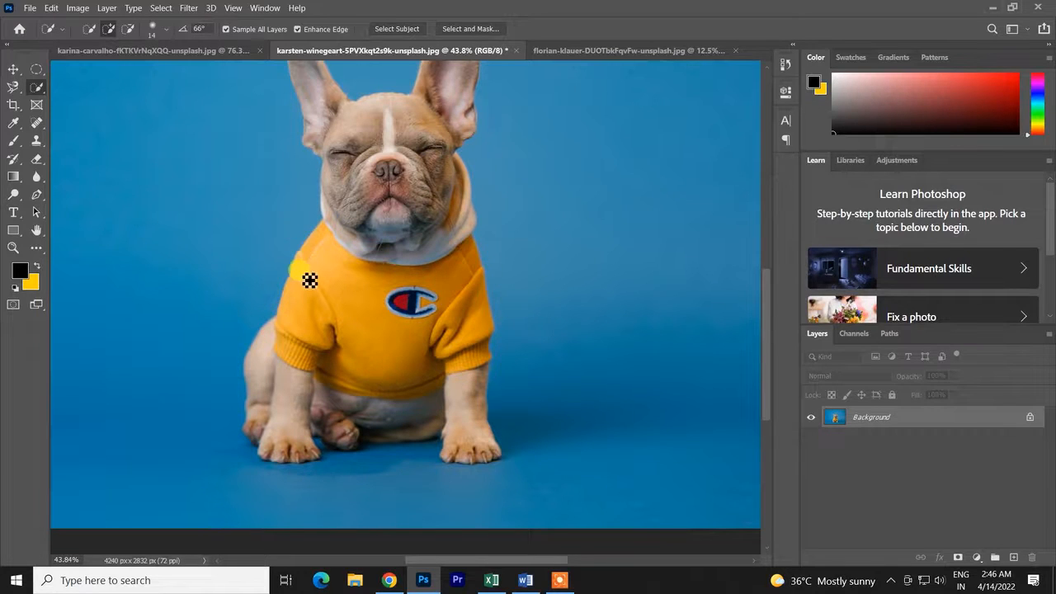
Select the dog's yellow shirt with the Magic Wand tool, using Point Sample and Tolerance 131.
{"action": "right_click", "coordinate": [39, 87]}
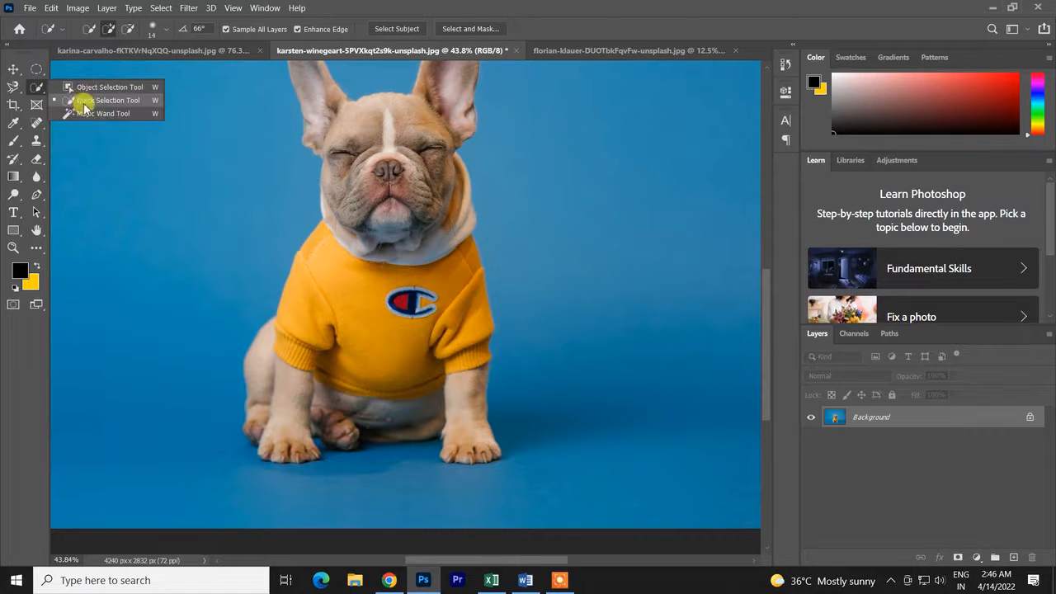
{"action": "left_click", "coordinate": [83, 113]}
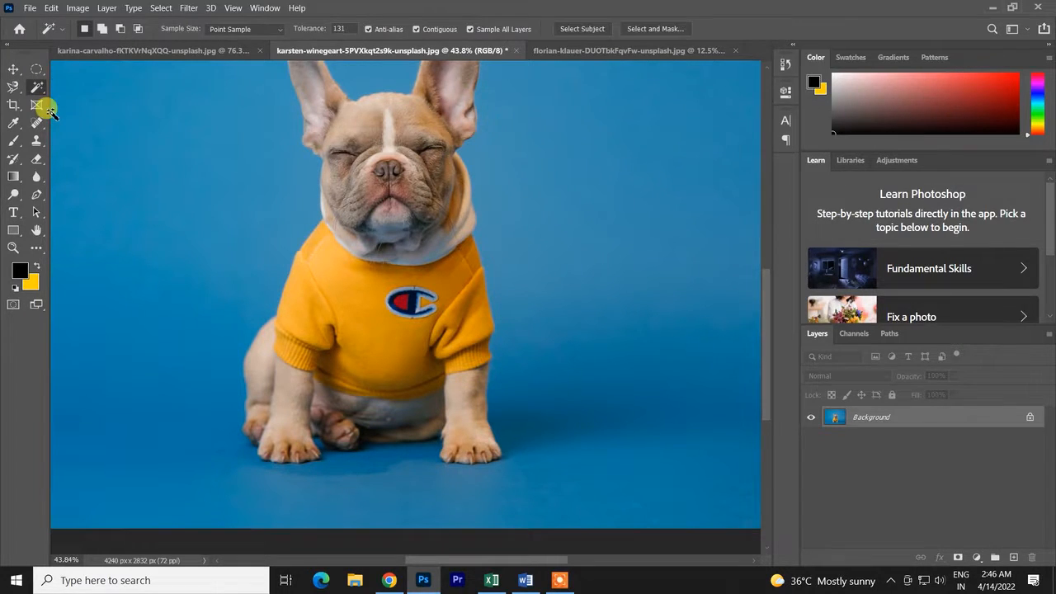
{"action": "left_click", "coordinate": [373, 341]}
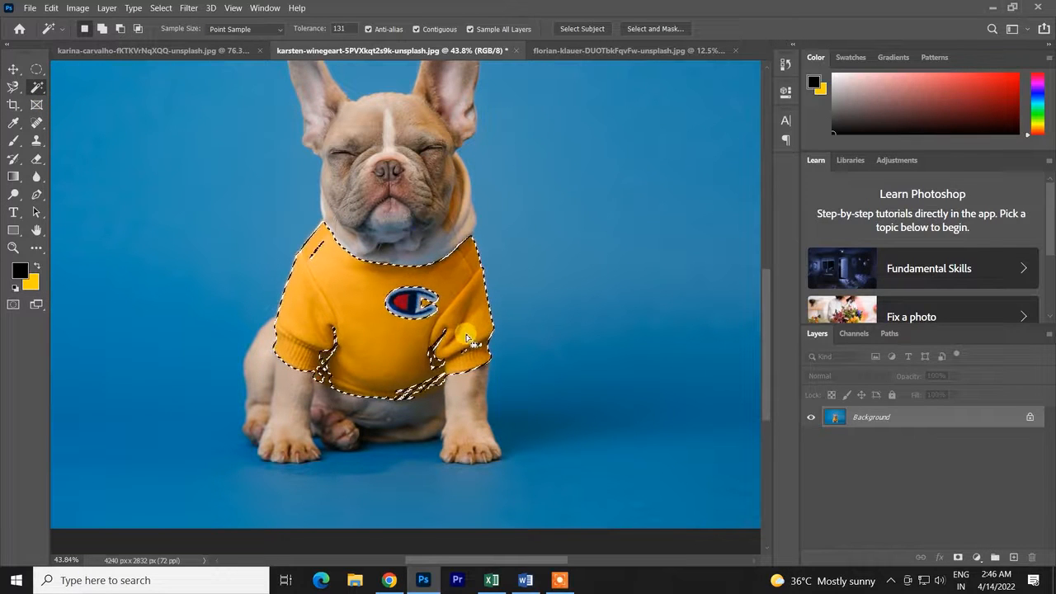
Inspect the Magic Wand selection's edges at the sleeve folds, ribbed cuff, shoulder seam and logo.
{"action": "scroll", "coordinate": [445, 333], "scroll_direction": "up", "scroll_amount": 5}
{"action": "scroll", "coordinate": [435, 392], "scroll_direction": "down", "scroll_amount": 4}
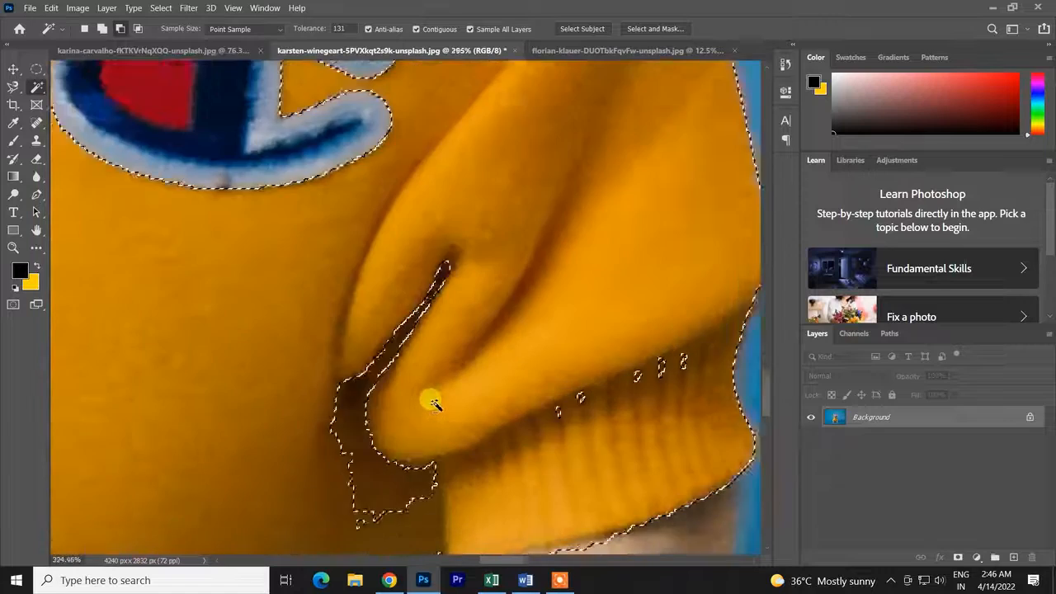
{"action": "scroll", "coordinate": [196, 305], "scroll_direction": "up", "scroll_amount": 7}
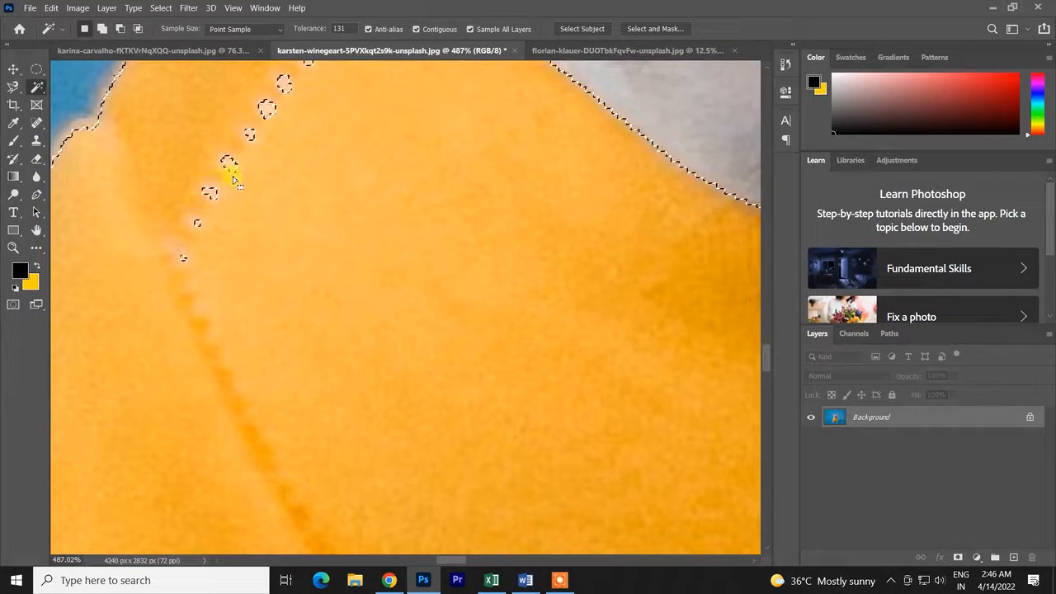
{"action": "scroll", "coordinate": [302, 248], "scroll_direction": "down", "scroll_amount": 6}
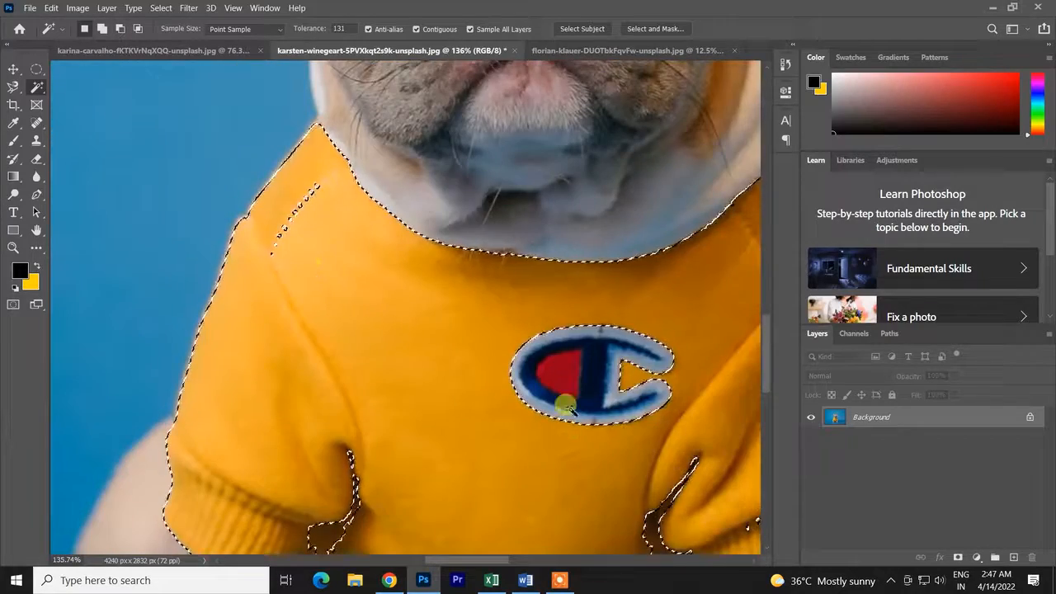
{"action": "scroll", "coordinate": [495, 371], "scroll_direction": "down", "scroll_amount": 2}
{"action": "scroll", "coordinate": [412, 300], "scroll_direction": "up", "scroll_amount": 4}
{"action": "scroll", "coordinate": [545, 375], "scroll_direction": "down", "scroll_amount": 2}
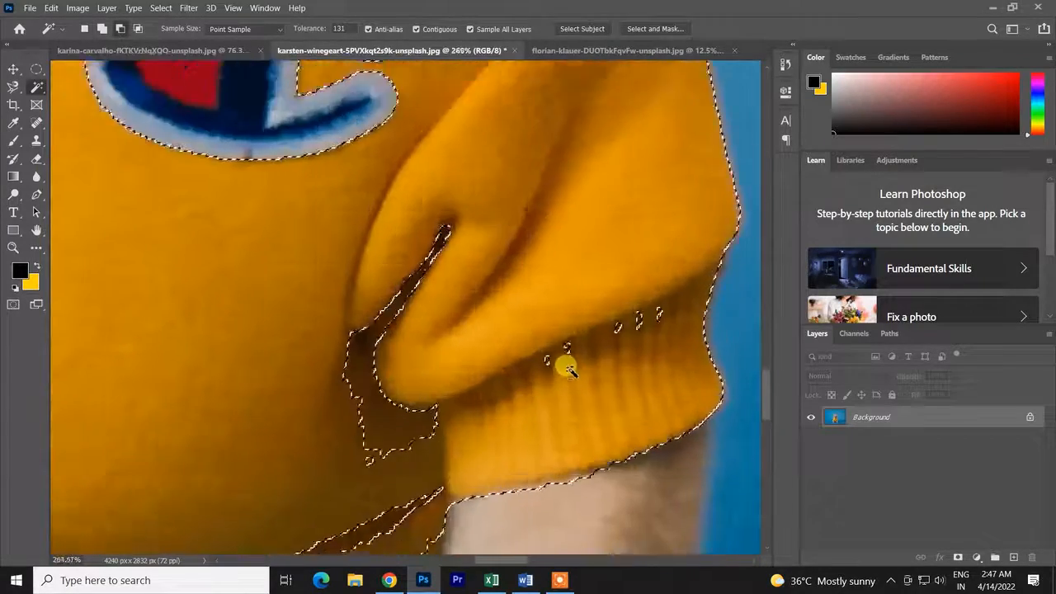
{"action": "scroll", "coordinate": [535, 371], "scroll_direction": "up", "scroll_amount": 3}
{"action": "scroll", "coordinate": [533, 371], "scroll_direction": "down", "scroll_amount": 8}
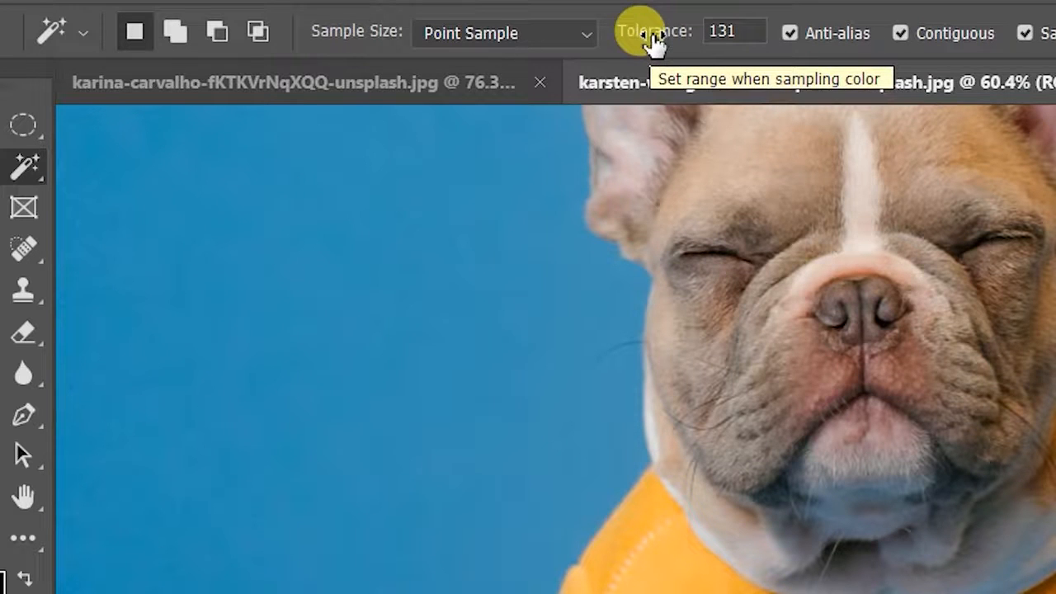
Try Magic Wand selections of the shirt at Tolerance 255 and 219, undoing each one.
{"action": "left_click_drag", "start_coordinate": [649, 36], "coordinate": [872, 52]}
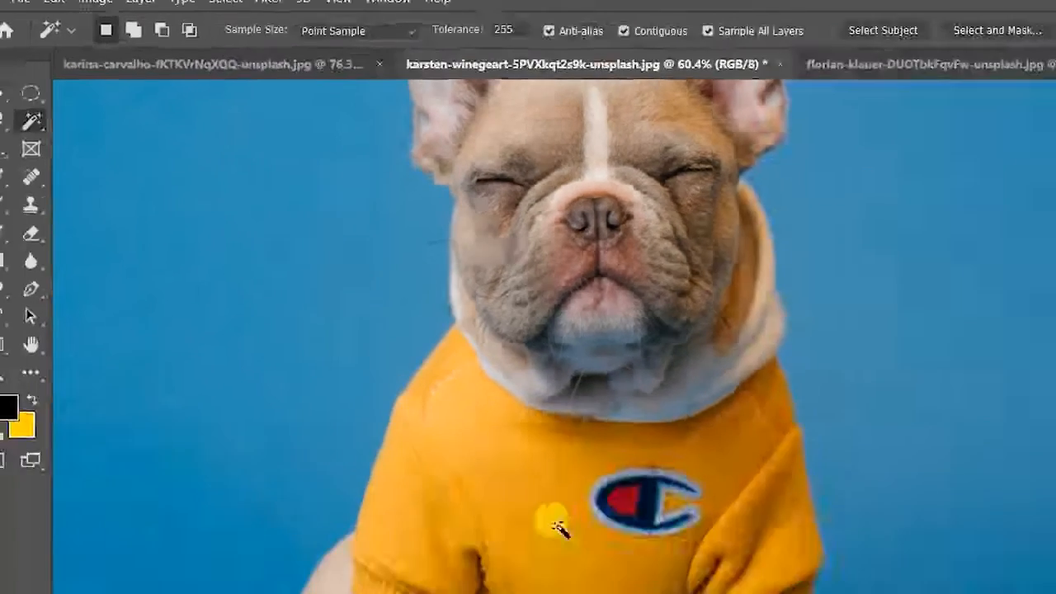
{"action": "left_click", "coordinate": [557, 528]}
{"action": "key", "text": "ctrl+z"}
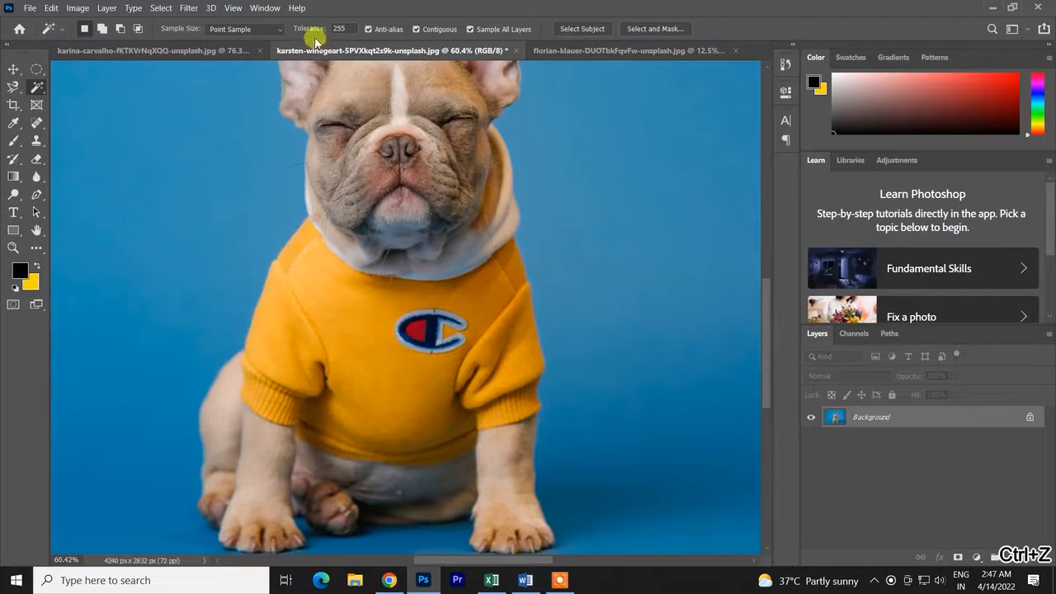
{"action": "left_click", "coordinate": [354, 329]}
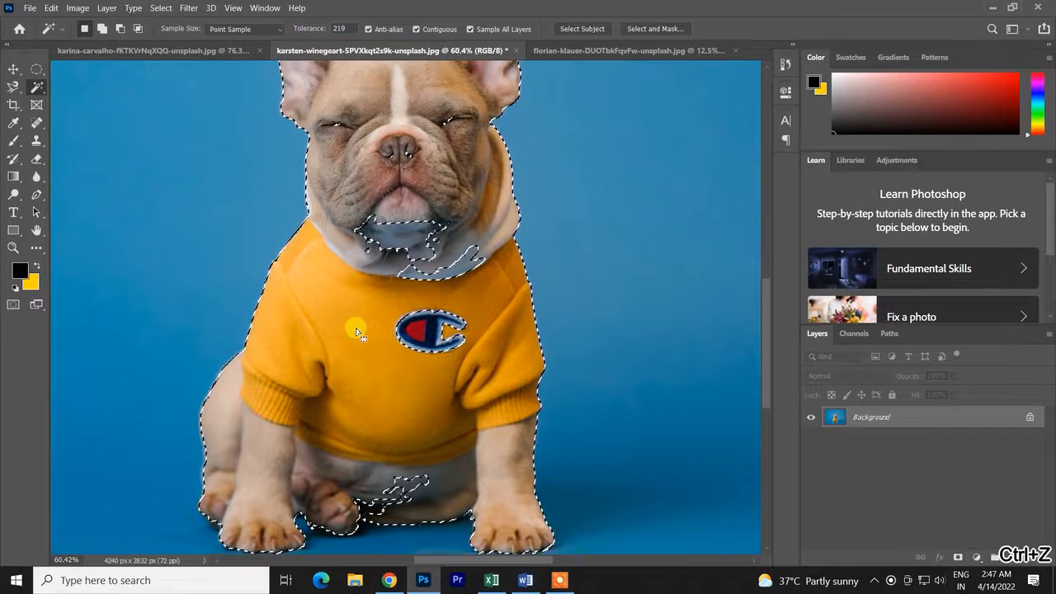
{"action": "key", "text": "ctrl+z"}
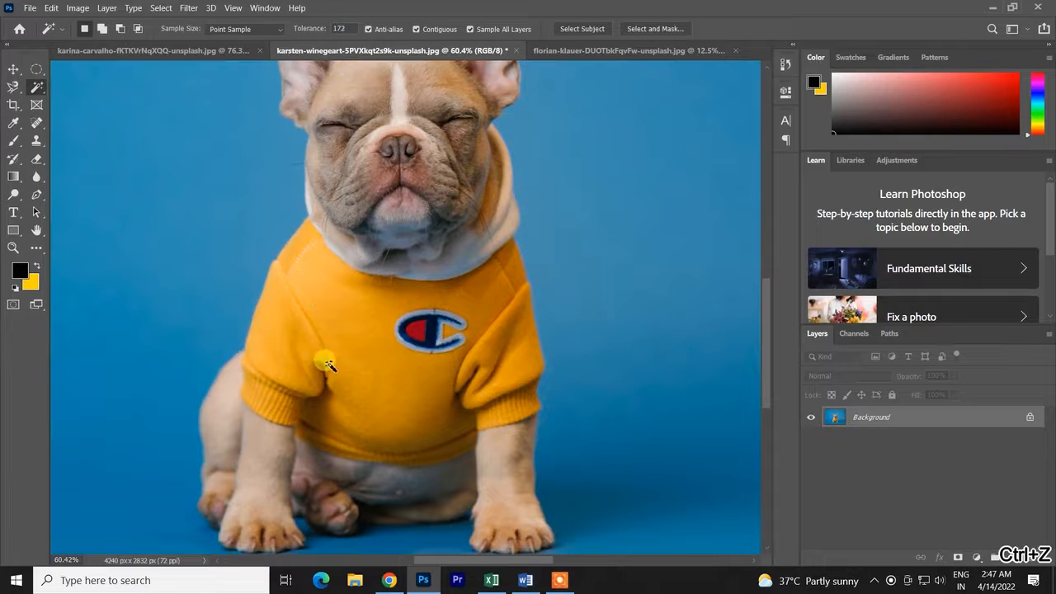
Repeat the shirt selection at lower Tolerance values, from 172 down to 138, and undo every selection.
{"action": "left_click", "coordinate": [326, 324]}
{"action": "key", "text": "ctrl+z"}
{"action": "left_click", "coordinate": [336, 319]}
{"action": "key", "text": "ctrl+z"}
{"action": "left_click", "coordinate": [293, 357]}
{"action": "key", "text": "ctrl+z"}
{"action": "left_click", "coordinate": [302, 342]}
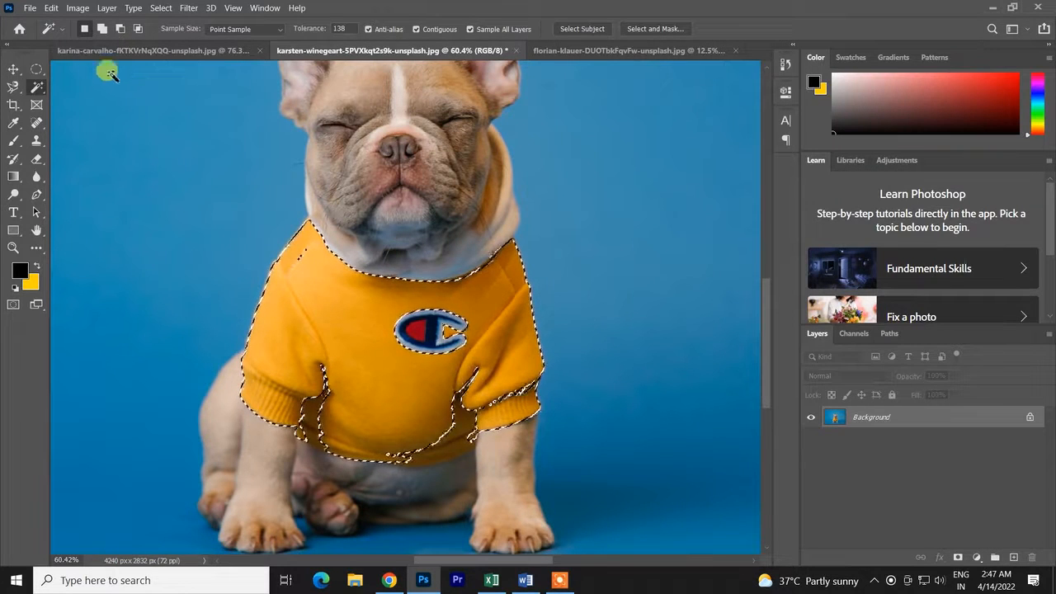
{"action": "key", "text": "ctrl+z"}
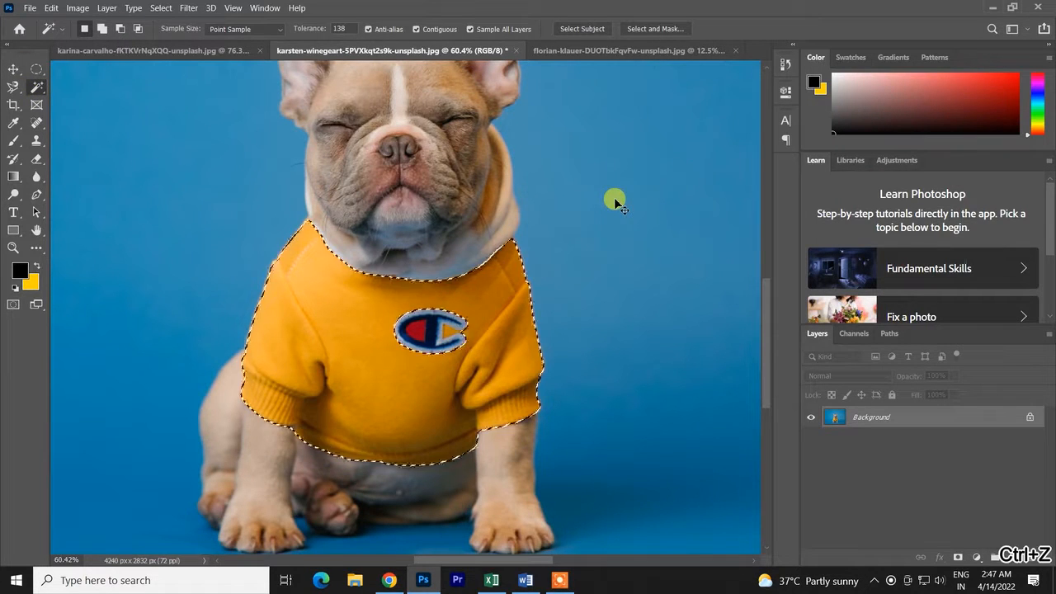
{"action": "scroll", "coordinate": [531, 325], "scroll_direction": "down", "scroll_amount": 3}
{"action": "key", "text": "ctrl+z"}
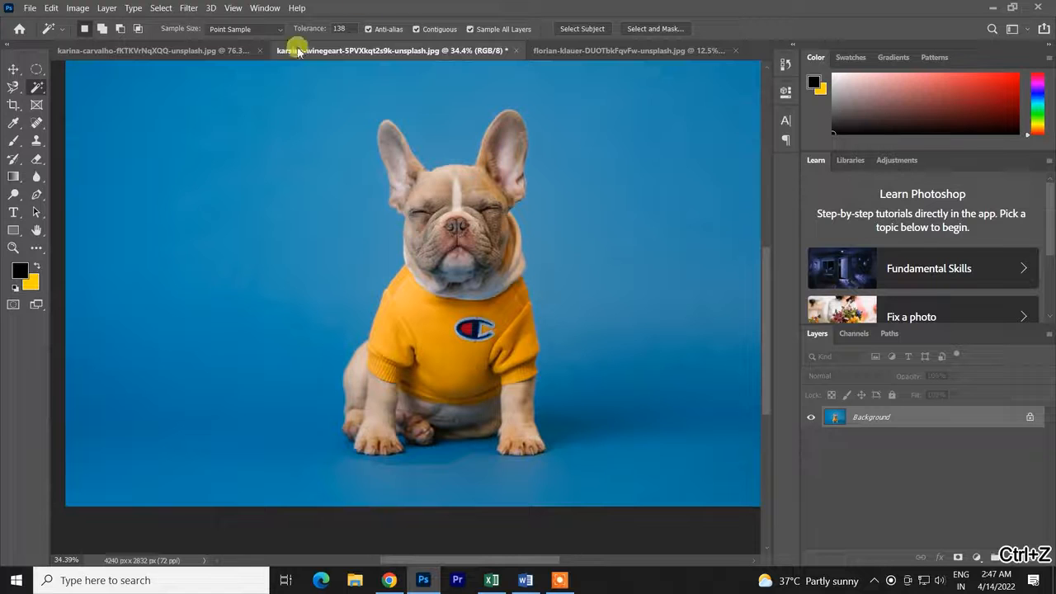
Try selecting the blue background around the dog at Tolerance 138, check the outline and undo the selection.
{"action": "scroll", "coordinate": [300, 226], "scroll_direction": "down", "scroll_amount": 2}
{"action": "scroll", "coordinate": [434, 229], "scroll_direction": "up", "scroll_amount": 3}
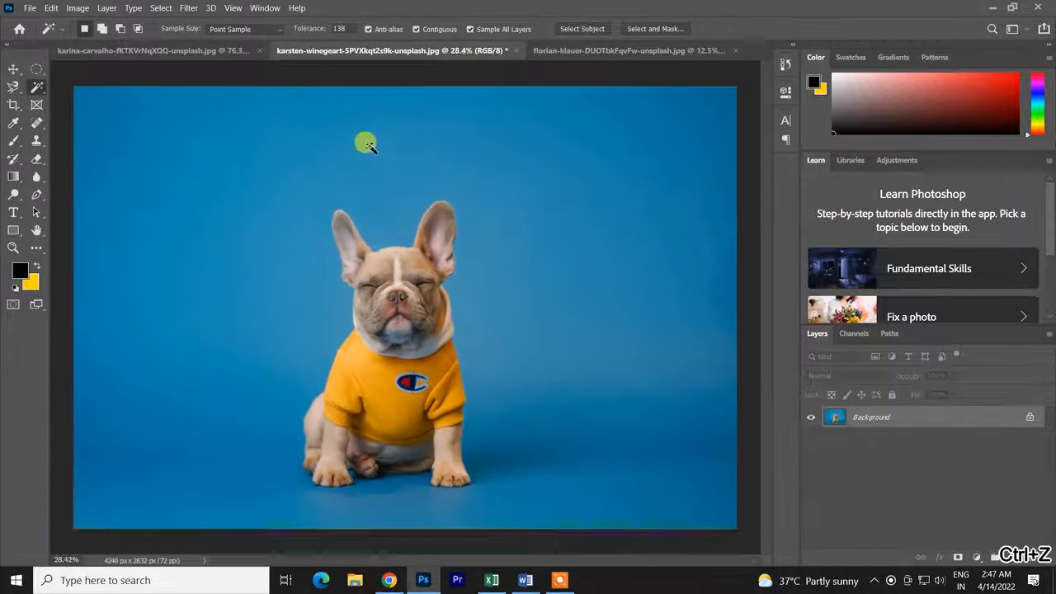
{"action": "scroll", "coordinate": [370, 165], "scroll_direction": "down", "scroll_amount": 1}
{"action": "left_click", "coordinate": [385, 198]}
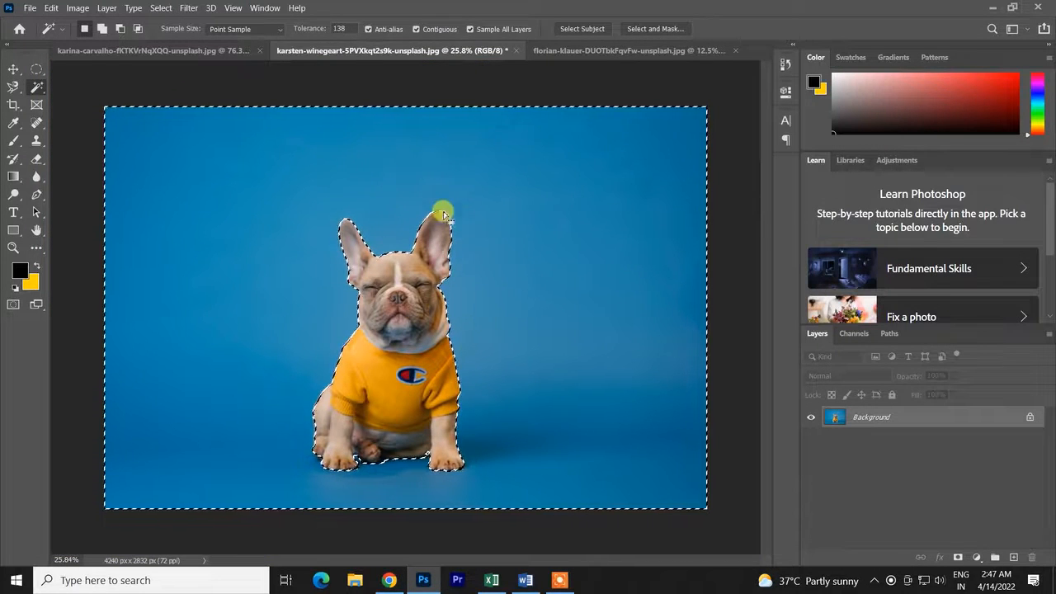
{"action": "scroll", "coordinate": [349, 471], "scroll_direction": "up", "scroll_amount": 4}
{"action": "scroll", "coordinate": [408, 480], "scroll_direction": "down", "scroll_amount": 3}
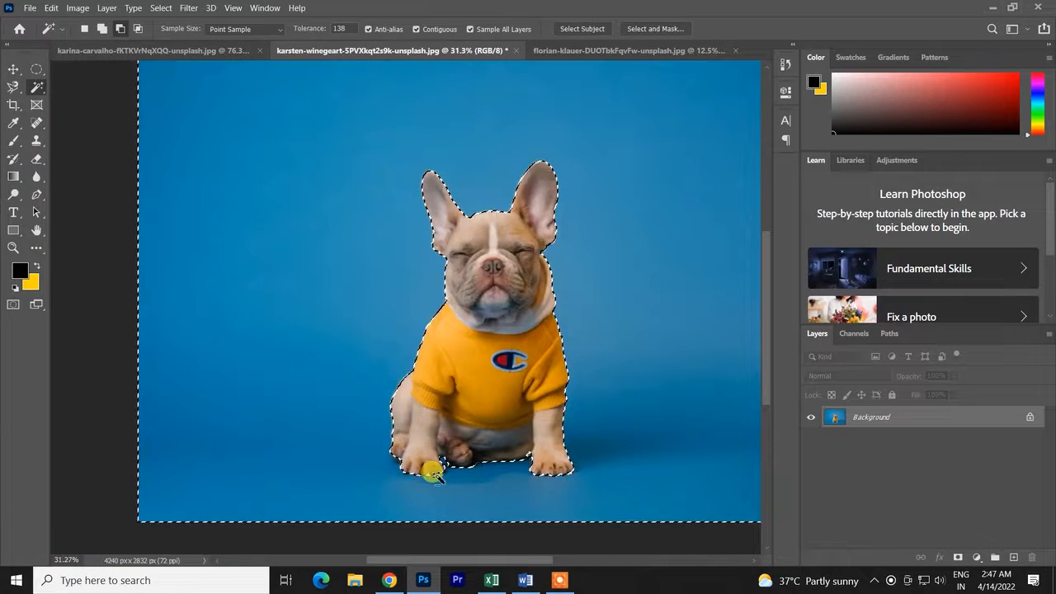
{"action": "key", "text": "ctrl+z"}
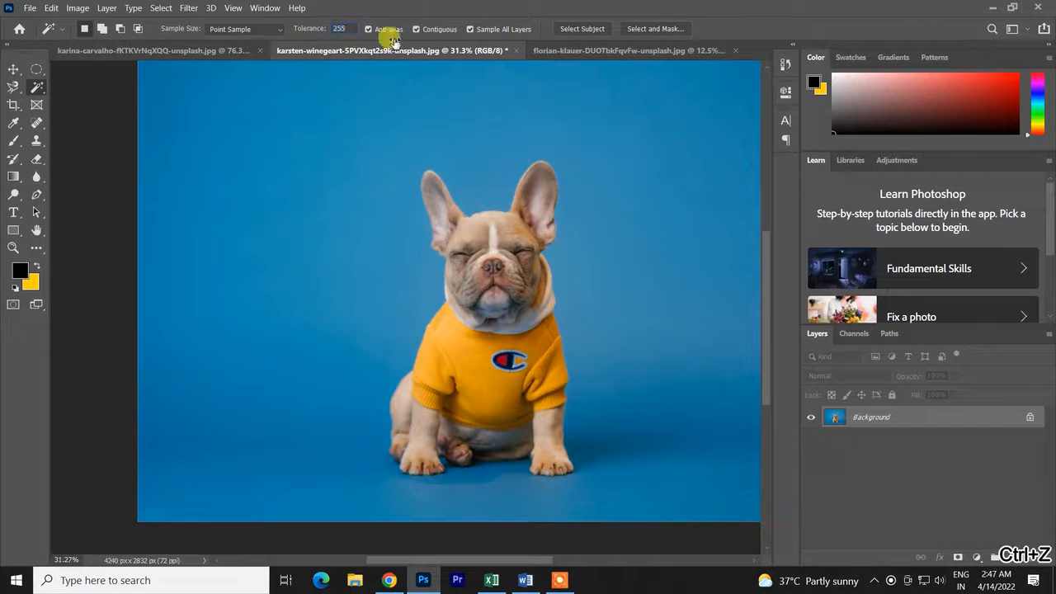
Try Magic Wand selections at Tolerance 255 starting from the blue background, check the sleeve and cuff edges, and undo them.
{"action": "left_click", "coordinate": [346, 316]}
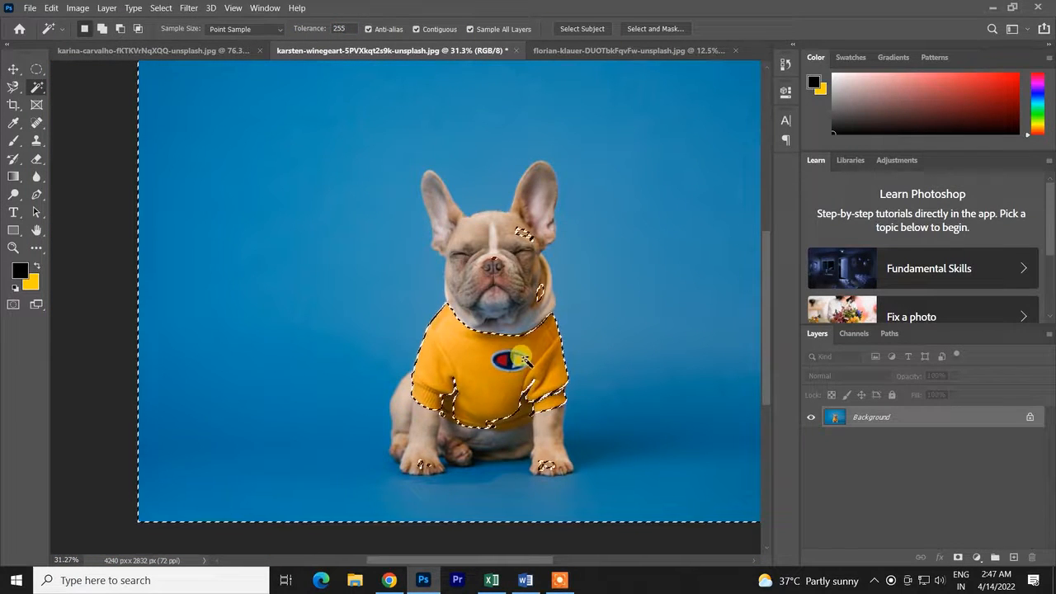
{"action": "scroll", "coordinate": [520, 358], "scroll_direction": "down", "scroll_amount": 3}
{"action": "key", "text": "ctrl+z"}
{"action": "scroll", "coordinate": [459, 305], "scroll_direction": "up", "scroll_amount": 3}
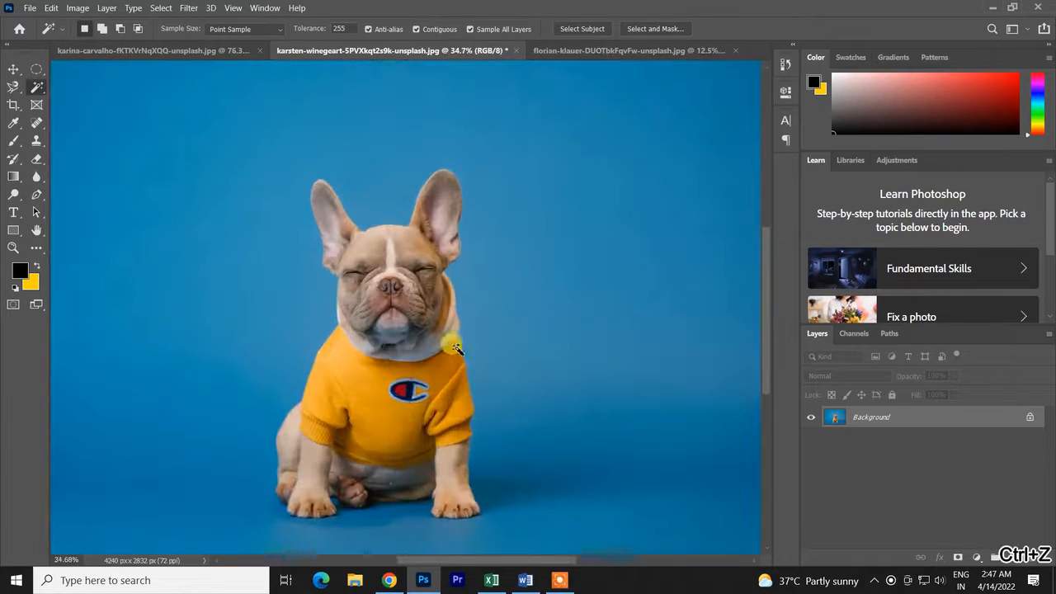
{"action": "scroll", "coordinate": [453, 463], "scroll_direction": "up", "scroll_amount": 2}
{"action": "scroll", "coordinate": [503, 400], "scroll_direction": "up", "scroll_amount": 4}
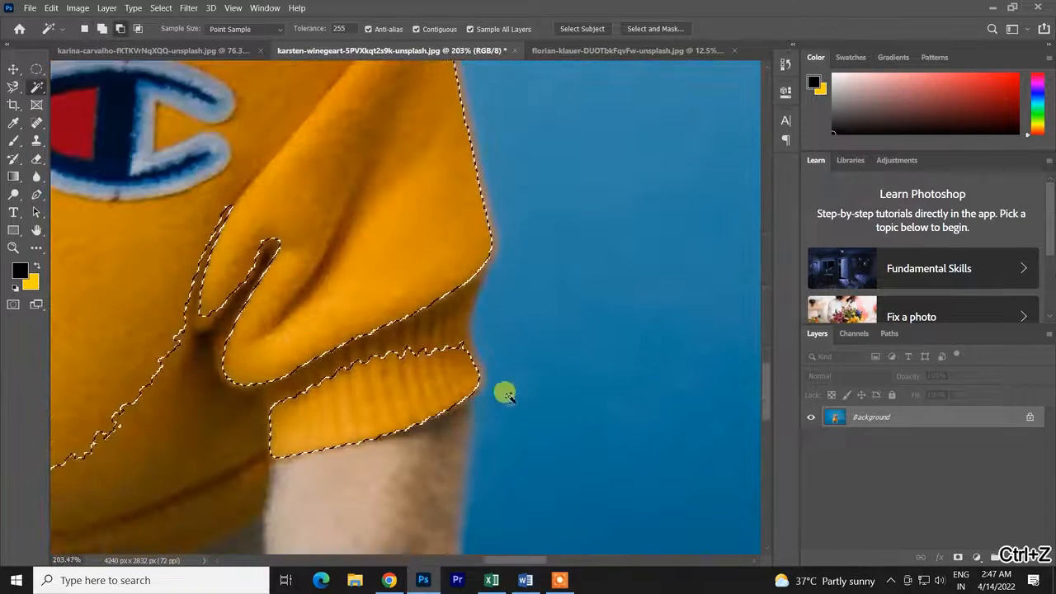
{"action": "scroll", "coordinate": [478, 396], "scroll_direction": "down", "scroll_amount": 4}
{"action": "scroll", "coordinate": [486, 404], "scroll_direction": "down", "scroll_amount": 4}
{"action": "key", "text": "ctrl+z"}
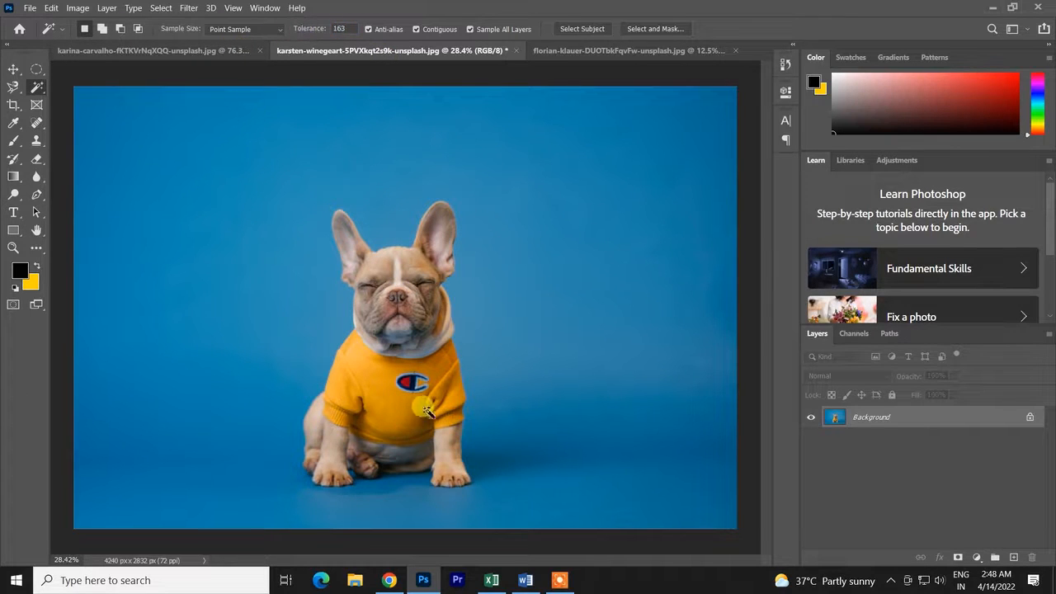
Sample the yellow shirt at Tolerance 163, undo it, and select the shirt with Tolerance 123.
{"action": "left_click", "coordinate": [399, 412]}
{"action": "key", "text": "ctrl+z"}
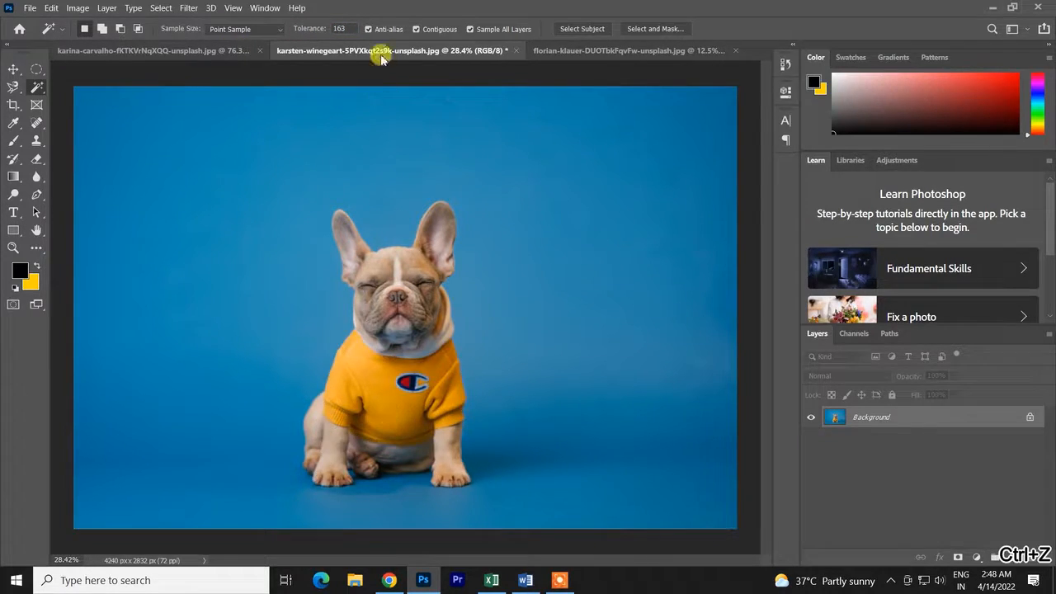
{"action": "left_click", "coordinate": [406, 423]}
{"action": "scroll", "coordinate": [419, 423], "scroll_direction": "up", "scroll_amount": 7}
{"action": "scroll", "coordinate": [480, 503], "scroll_direction": "up", "scroll_amount": 6}
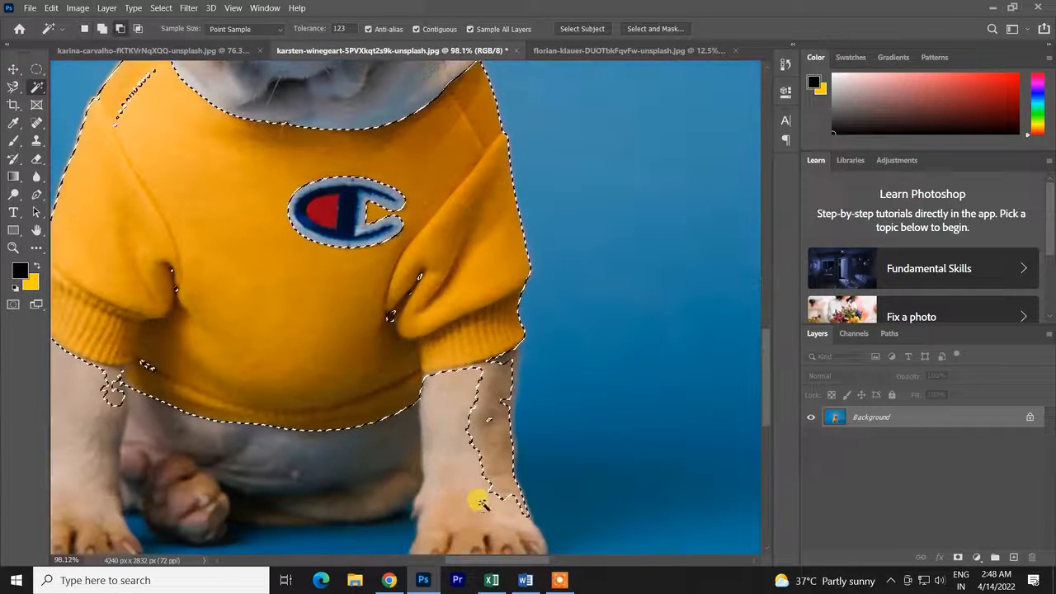
Subtract the stray foreleg area below the cuff beside the blue background from the shirt selection with the Lasso tool.
{"action": "left_click_drag", "start_coordinate": [13, 86], "coordinate": [38, 89]}
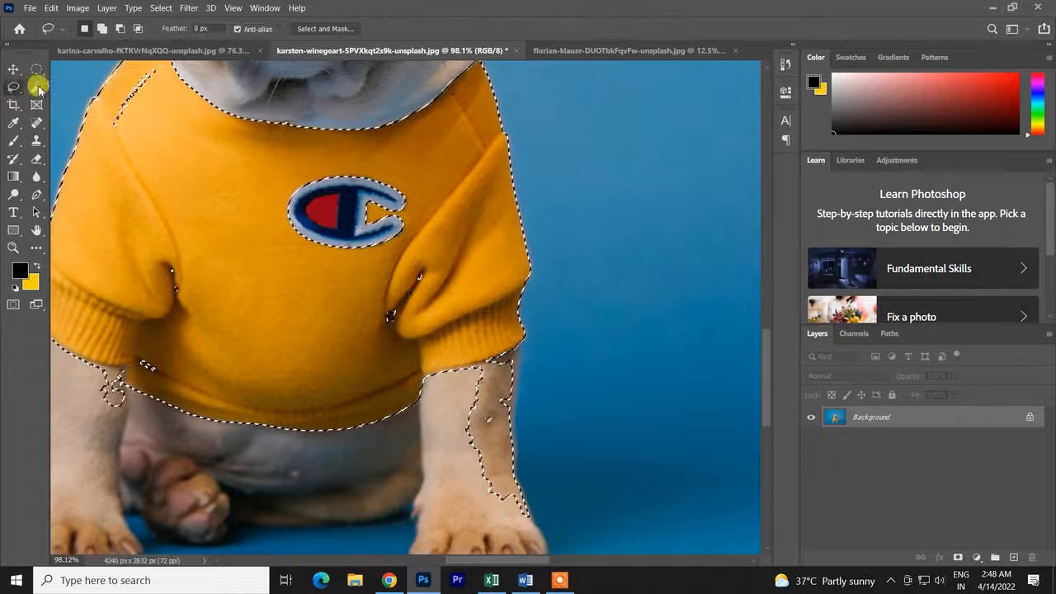
{"action": "key", "text": "alt"}
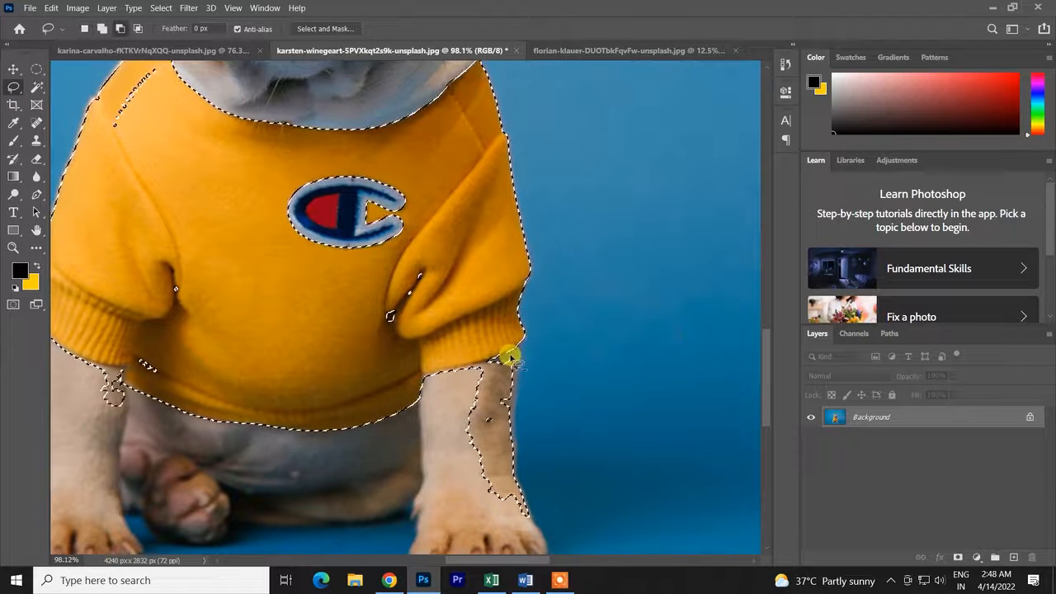
{"action": "mouse_move", "coordinate": [509, 358]}
{"action": "left_mouse_down"}
{"action": "mouse_move", "coordinate": [461, 380]}
{"action": "mouse_move", "coordinate": [462, 514]}
{"action": "mouse_move", "coordinate": [562, 561]}
{"action": "mouse_move", "coordinate": [571, 446]}
{"action": "mouse_move", "coordinate": [516, 386]}
{"action": "mouse_move", "coordinate": [506, 357]}
{"action": "mouse_move", "coordinate": [488, 402]}
{"action": "left_mouse_up"}
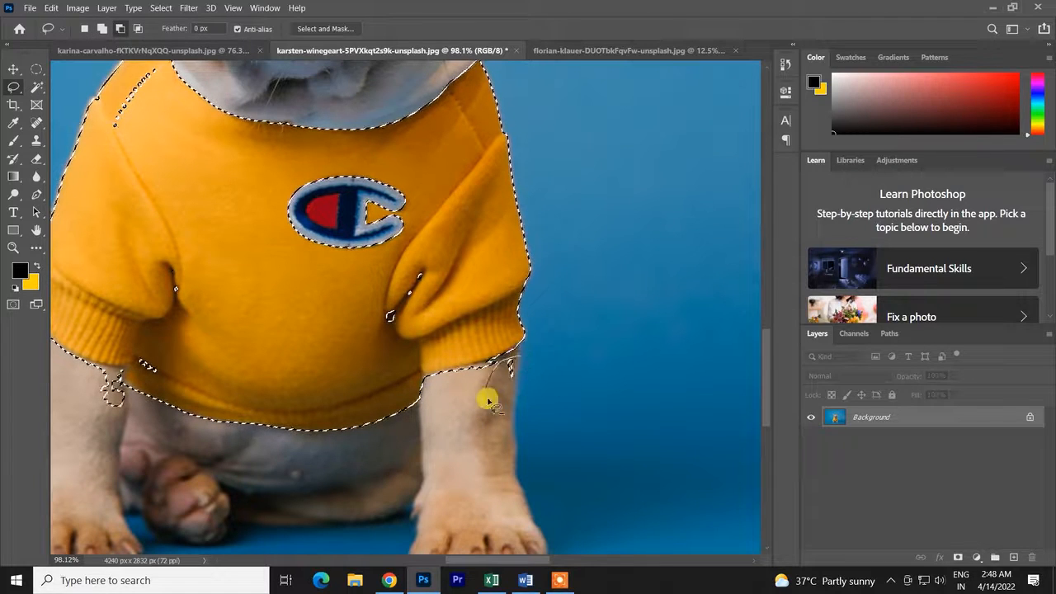
{"action": "left_click_drag", "start_coordinate": [521, 361], "coordinate": [493, 360]}
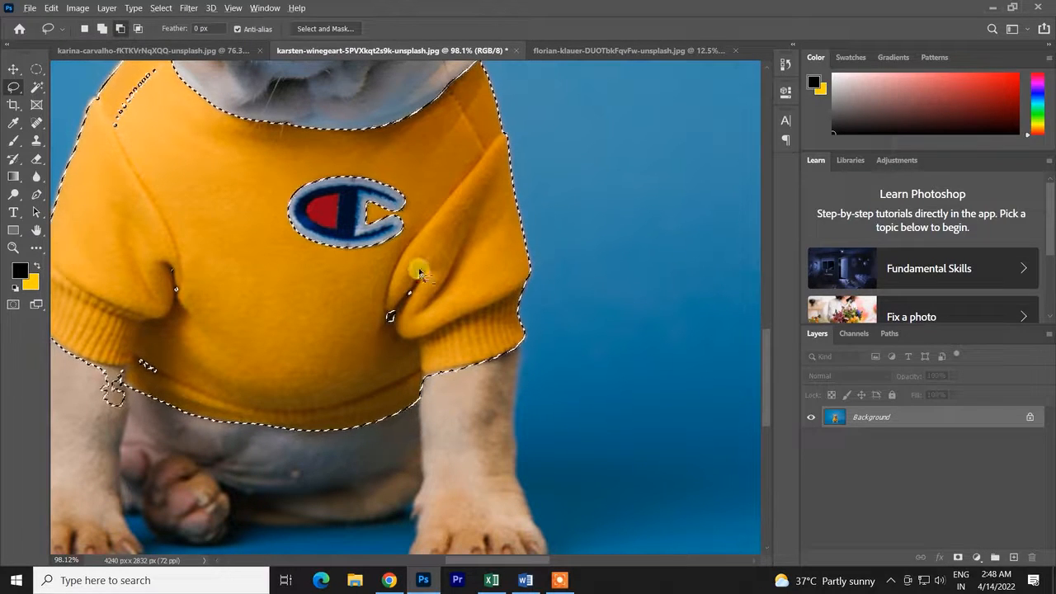
Lasso the missed sleeve folds, shoulder seam and hem gap into the shirt selection, and subtract the stray patch on the other foreleg.
{"action": "mouse_move", "coordinate": [437, 256]}
{"action": "left_mouse_down"}
{"action": "mouse_move", "coordinate": [393, 315]}
{"action": "mouse_move", "coordinate": [346, 321]}
{"action": "mouse_move", "coordinate": [415, 311]}
{"action": "left_mouse_up"}
{"action": "key", "text": "ctrl+z"}
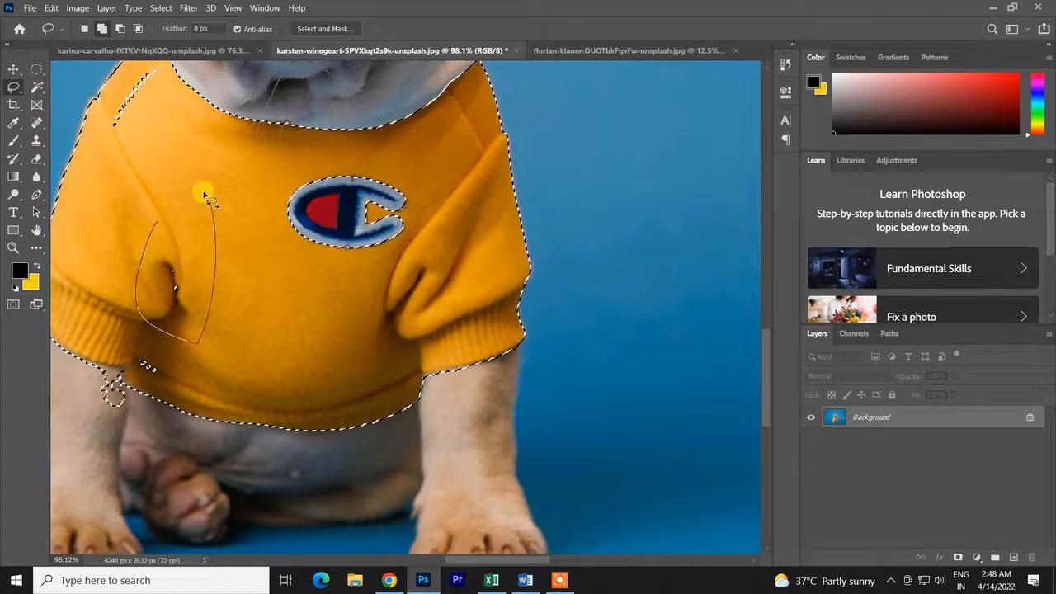
{"action": "left_click_drag", "start_coordinate": [204, 195], "coordinate": [186, 189]}
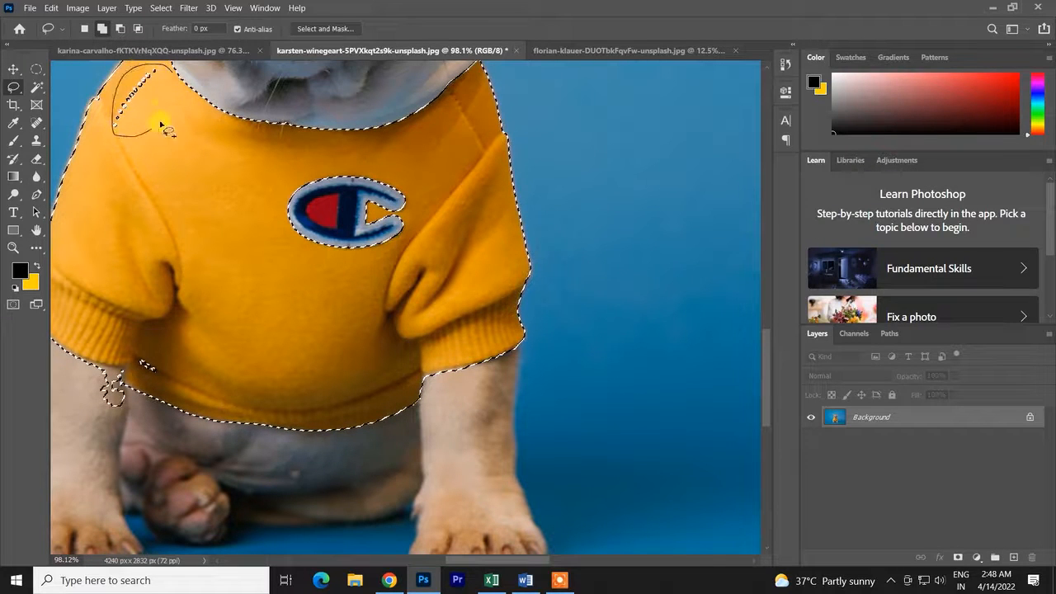
{"action": "left_click_drag", "start_coordinate": [162, 126], "coordinate": [161, 125]}
{"action": "mouse_move", "coordinate": [134, 349]}
{"action": "left_mouse_down"}
{"action": "mouse_move", "coordinate": [141, 382]}
{"action": "mouse_move", "coordinate": [174, 363]}
{"action": "left_mouse_up"}
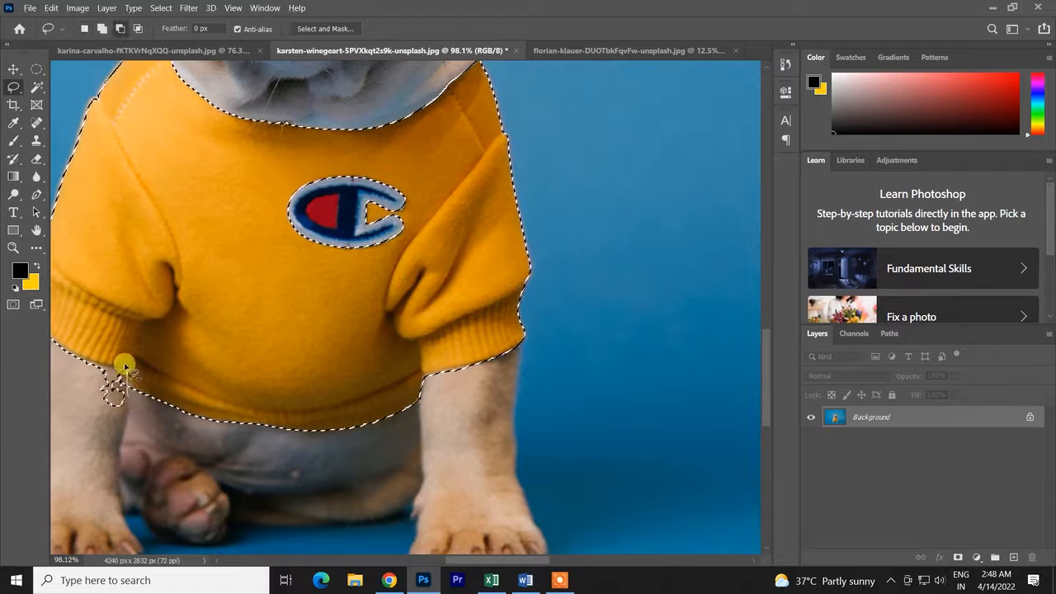
{"action": "left_click_drag", "start_coordinate": [104, 439], "coordinate": [110, 425]}
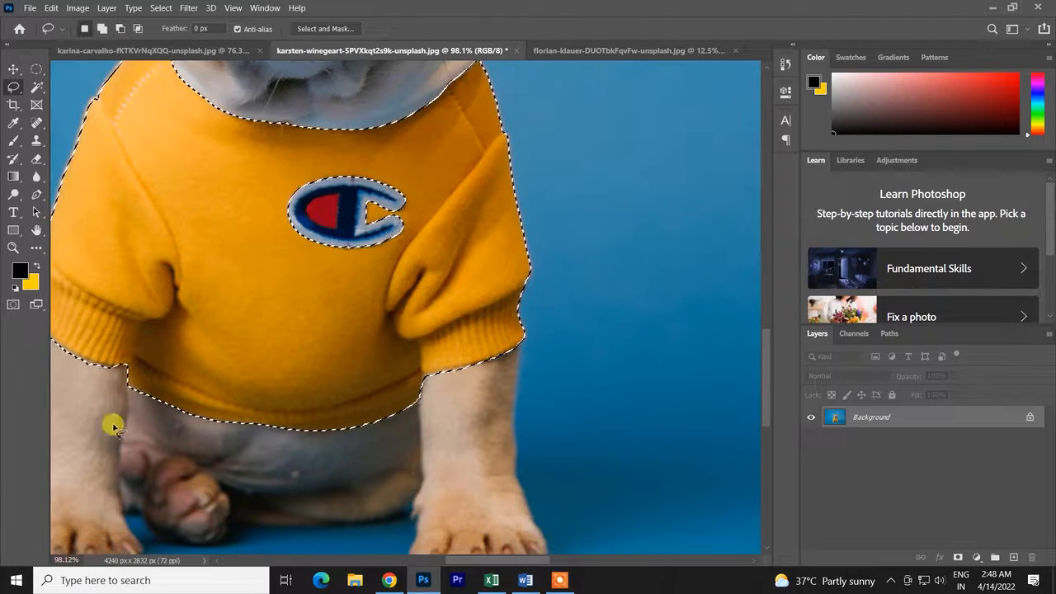
Switch to the florian-klauer photo of the two black pens and activate the Magic Wand tool.
{"action": "scroll", "coordinate": [90, 418], "scroll_direction": "down", "scroll_amount": 3}
{"action": "left_click", "coordinate": [557, 51]}
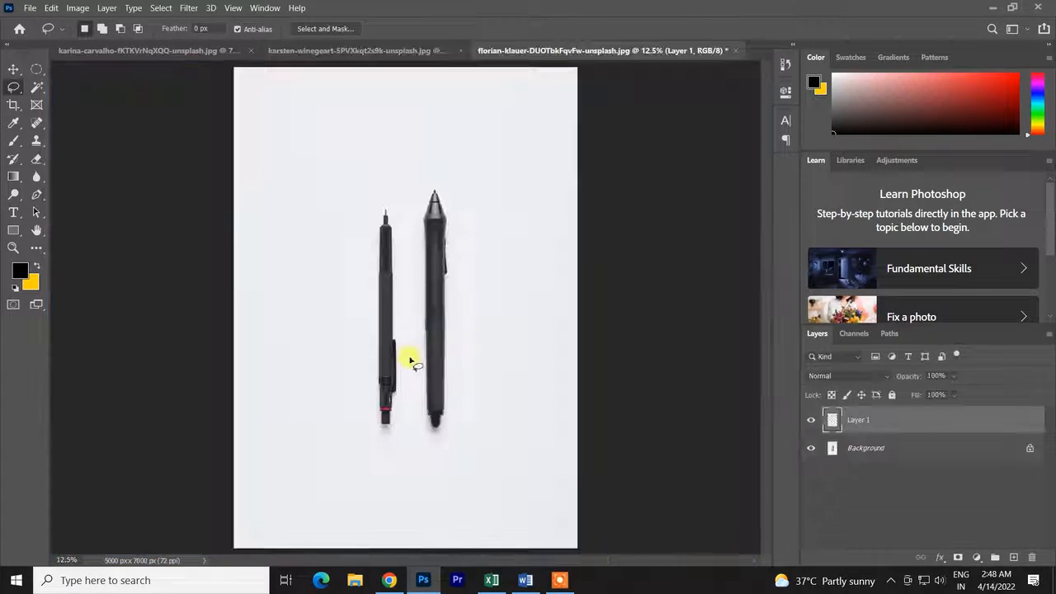
{"action": "scroll", "coordinate": [424, 289], "scroll_direction": "up", "scroll_amount": 3}
{"action": "scroll", "coordinate": [429, 292], "scroll_direction": "down", "scroll_amount": 1}
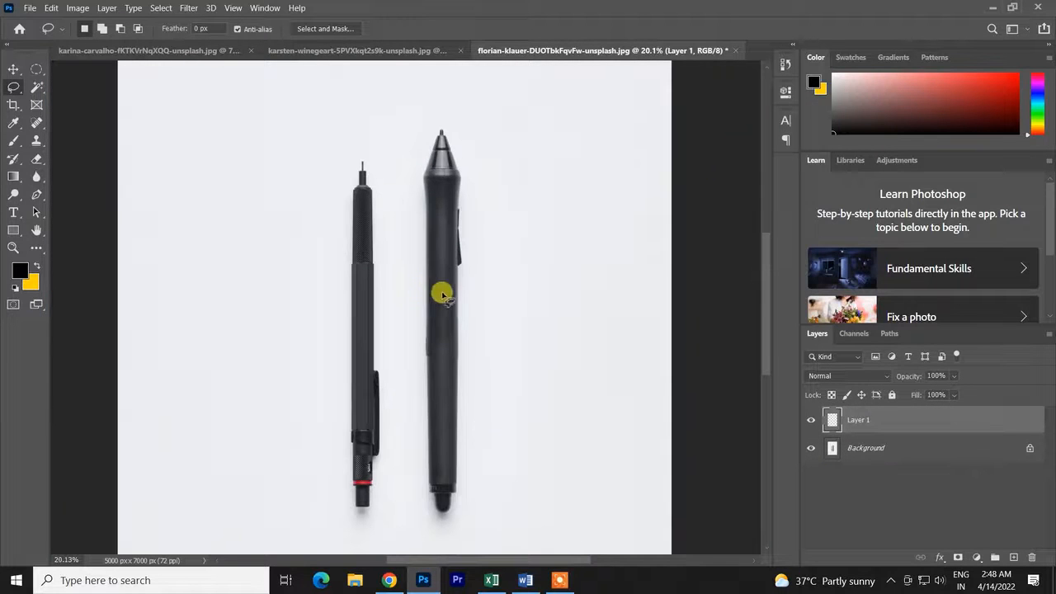
{"action": "left_click", "coordinate": [38, 87]}
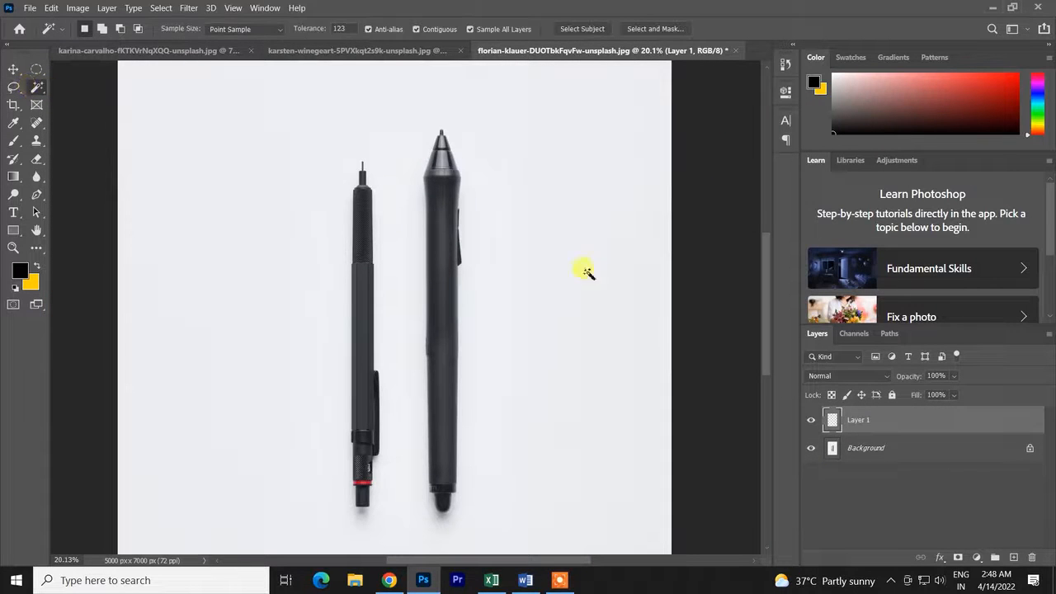
Try selecting the thick pen at Tolerance 123, check the outline around its tip, and undo the selection.
{"action": "scroll", "coordinate": [439, 245], "scroll_direction": "up", "scroll_amount": 6}
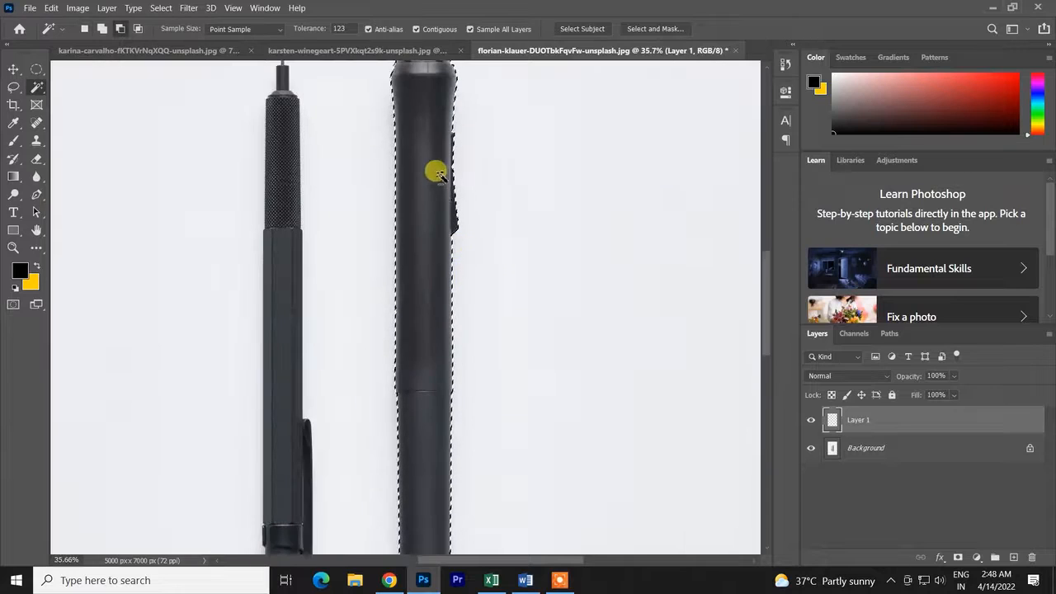
{"action": "scroll", "coordinate": [440, 172], "scroll_direction": "up", "scroll_amount": 3}
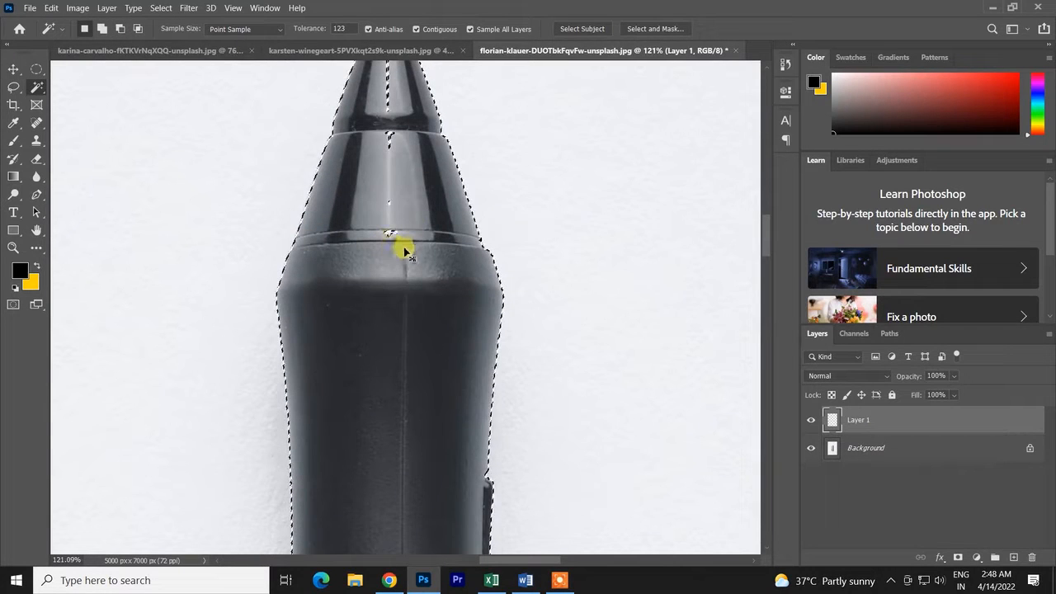
{"action": "key", "text": "ctrl+z"}
Try selecting the thick pen with Tolerance set to 199 and undo the resulting selections.
{"action": "left_click_drag", "start_coordinate": [312, 28], "coordinate": [412, 31]}
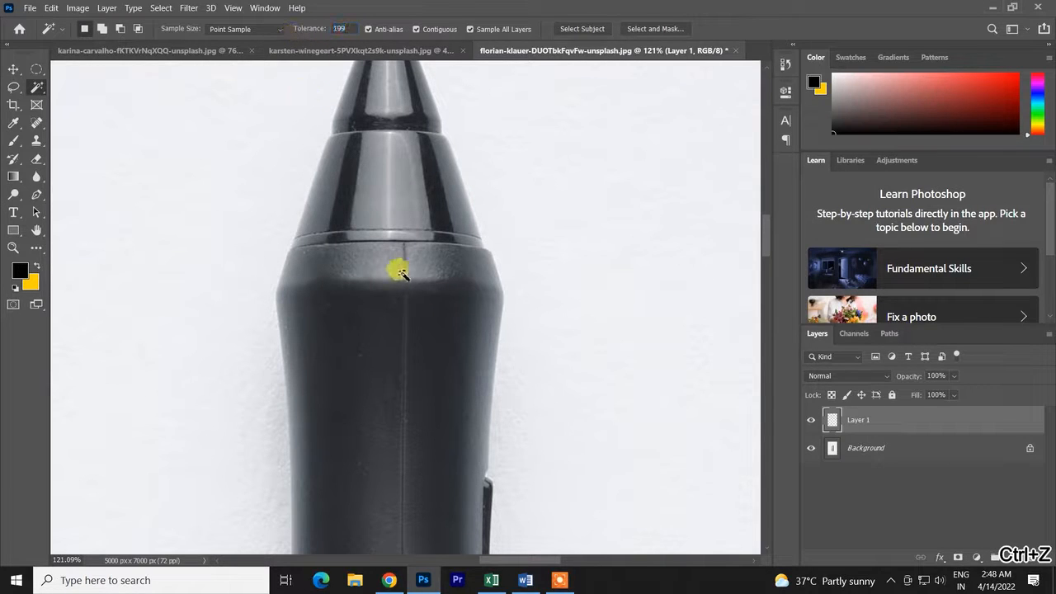
{"action": "scroll", "coordinate": [410, 311], "scroll_direction": "down", "scroll_amount": 5}
{"action": "left_click", "coordinate": [413, 365]}
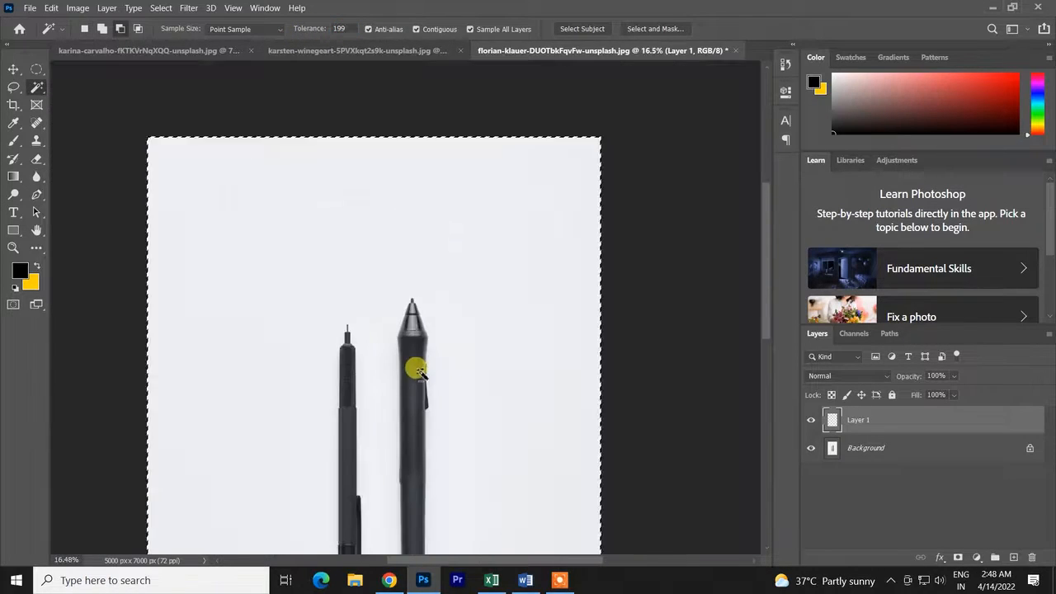
{"action": "key", "text": "ctrl+z"}
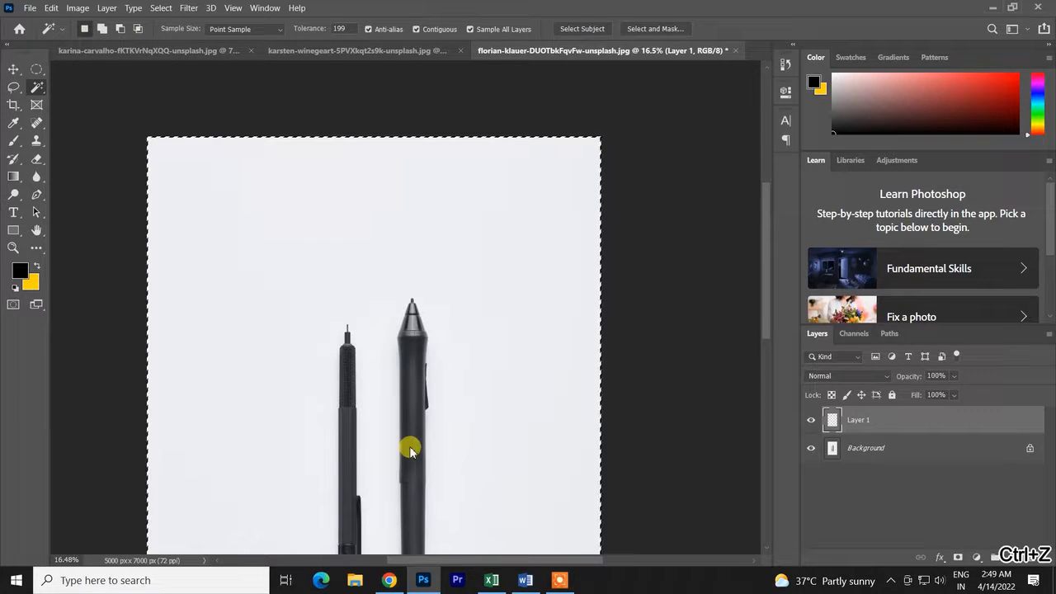
{"action": "key", "text": "ctrl+z"}
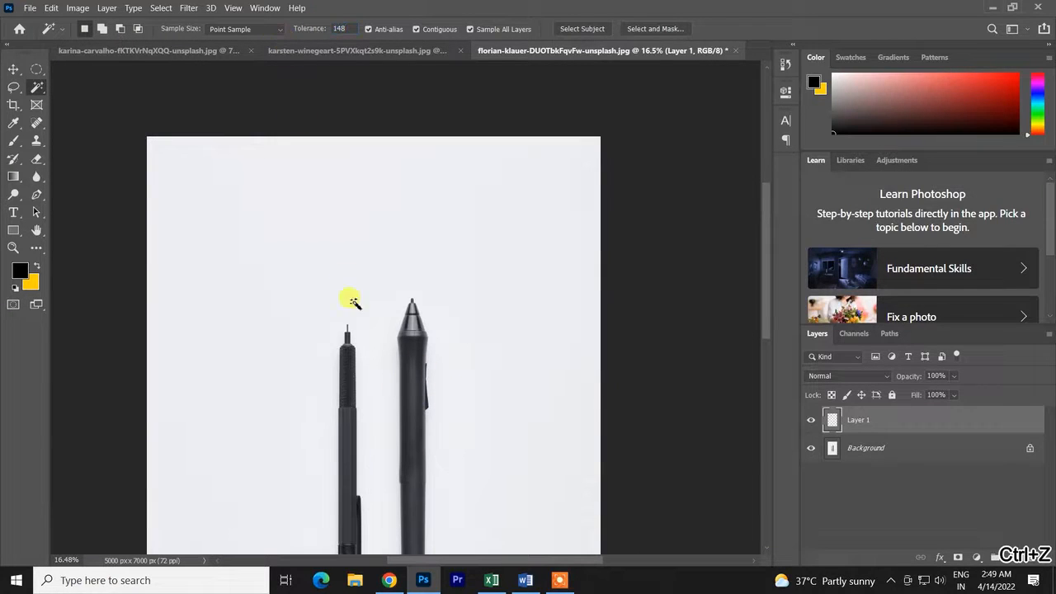
Try Magic Wand selections of the thick pen starting at Tolerance 148, check the tip's highlights, and undo them.
{"action": "scroll", "coordinate": [410, 423], "scroll_direction": "up", "scroll_amount": 6}
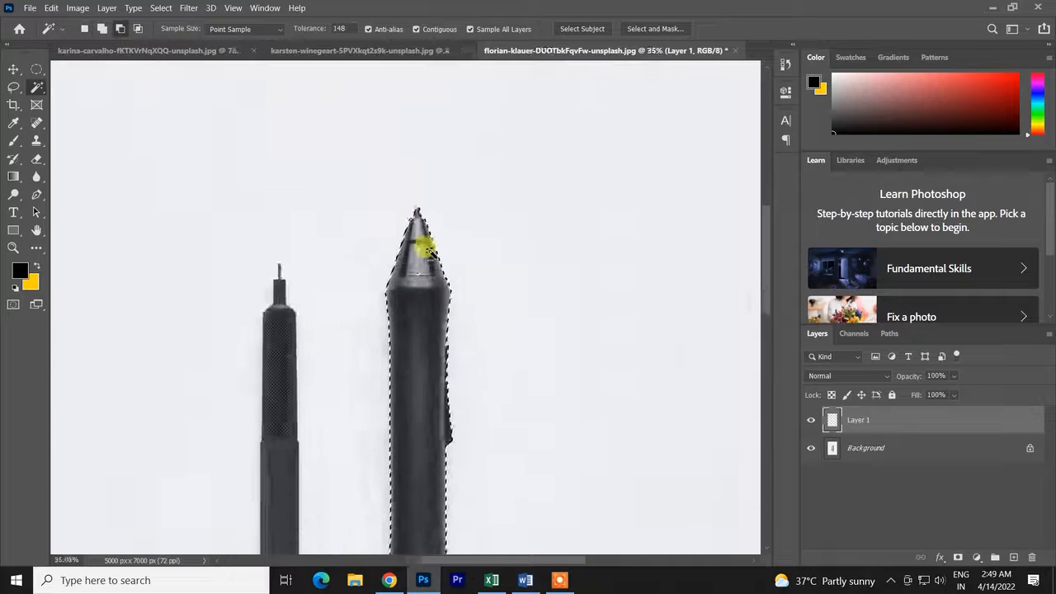
{"action": "key", "text": "ctrl+z"}
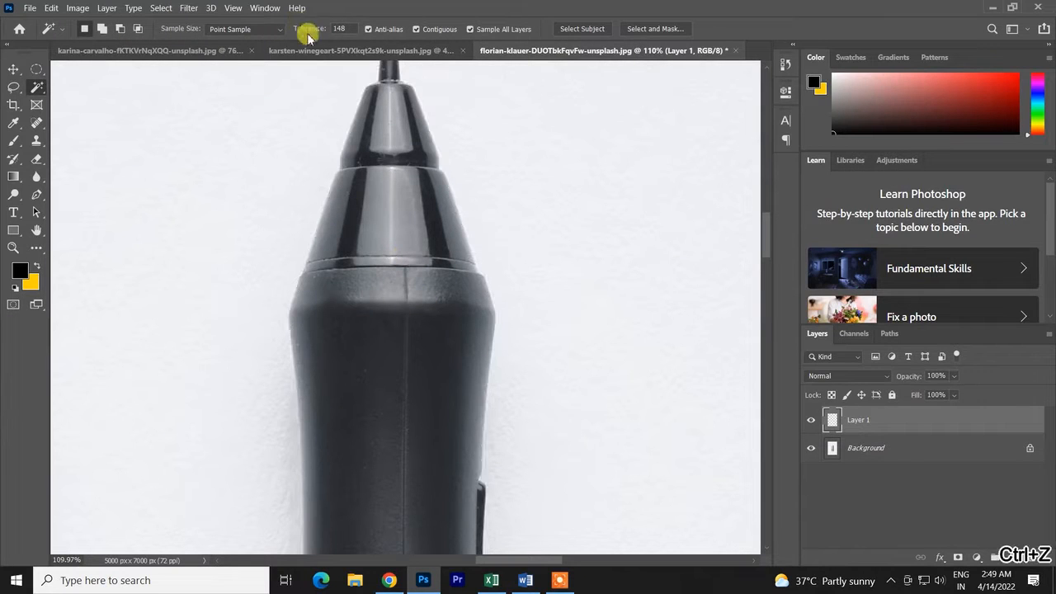
{"action": "left_click", "coordinate": [423, 229]}
{"action": "key", "text": "ctrl+z"}
Select the thick pen at Tolerance 171 and lasso the missed highlight spots on its tip into the selection.
{"action": "left_click", "coordinate": [430, 224]}
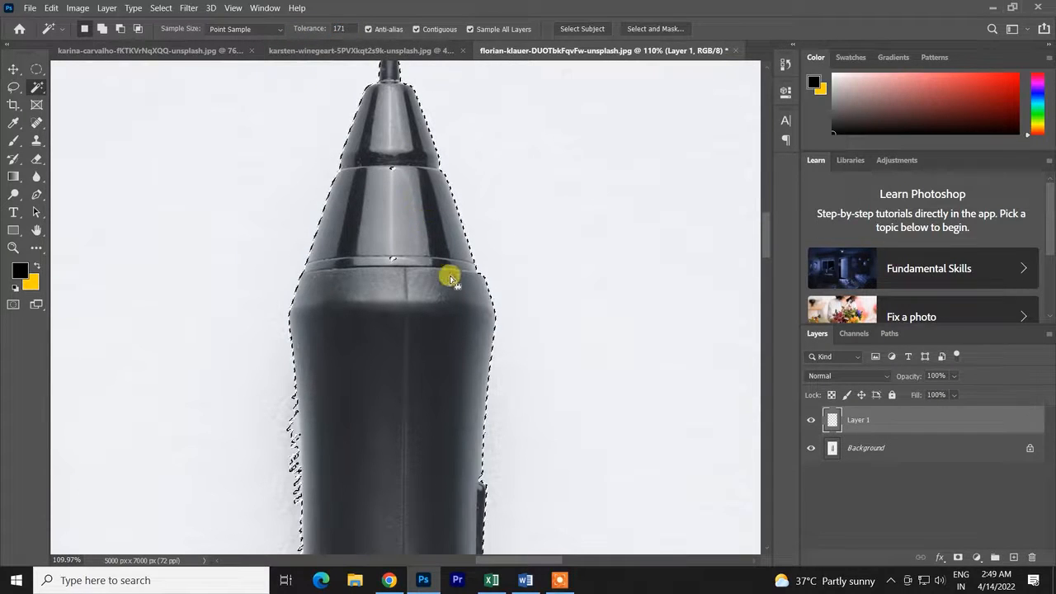
{"action": "left_click", "coordinate": [17, 86]}
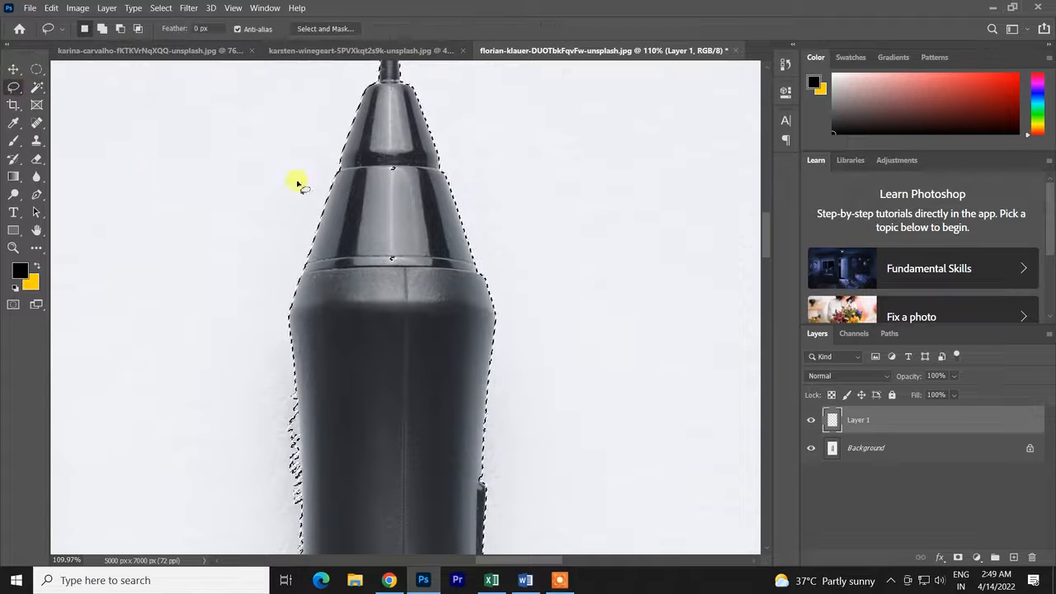
{"action": "left_click_drag", "start_coordinate": [396, 158], "coordinate": [357, 214]}
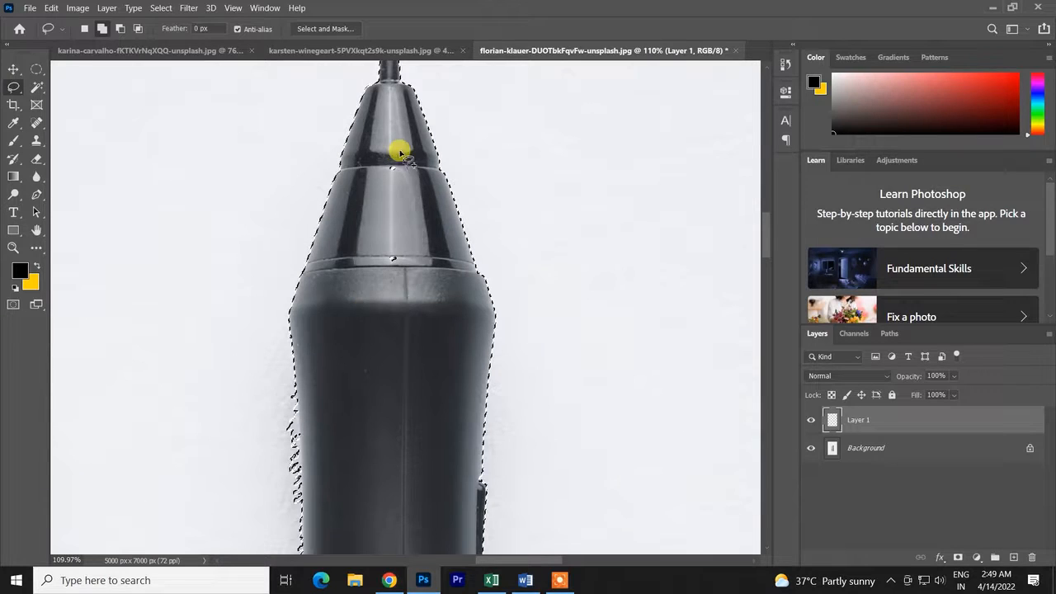
Subtract the jagged shadow fringe along the thick pen's barrel, on the side facing the thin pen, with the Lasso tool.
{"action": "scroll", "coordinate": [389, 160], "scroll_direction": "down", "scroll_amount": 3}
{"action": "scroll", "coordinate": [409, 462], "scroll_direction": "down", "scroll_amount": 3}
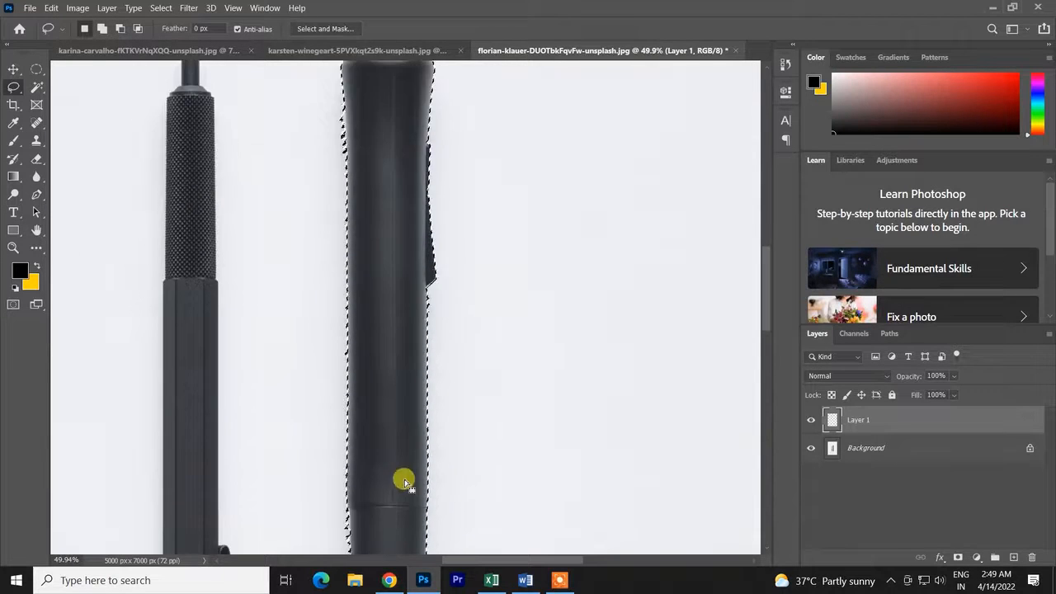
{"action": "scroll", "coordinate": [404, 481], "scroll_direction": "down", "scroll_amount": 7}
{"action": "scroll", "coordinate": [360, 124], "scroll_direction": "up", "scroll_amount": 4}
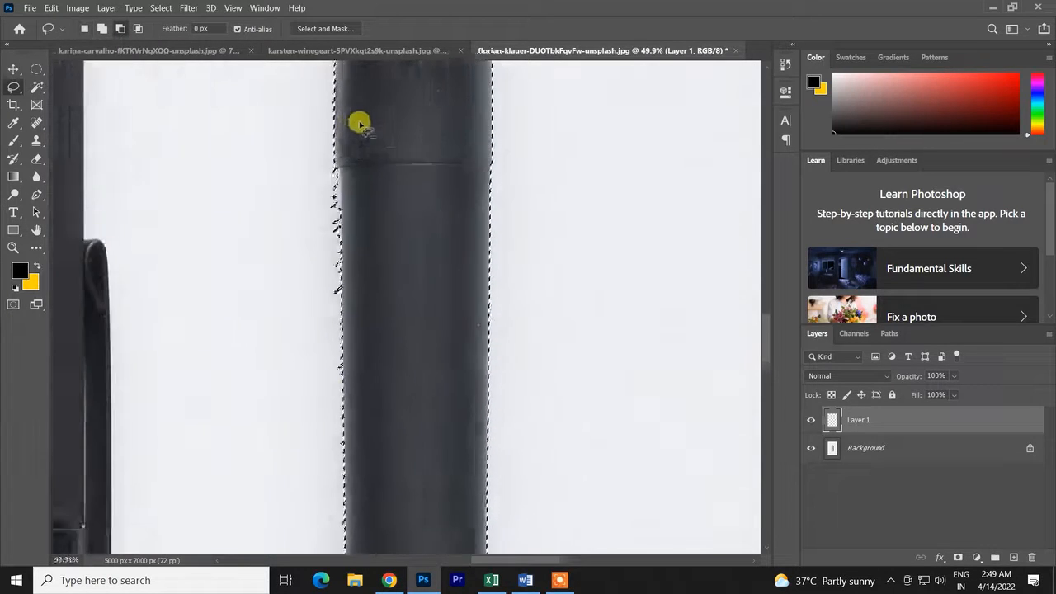
{"action": "scroll", "coordinate": [360, 124], "scroll_direction": "up", "scroll_amount": 5}
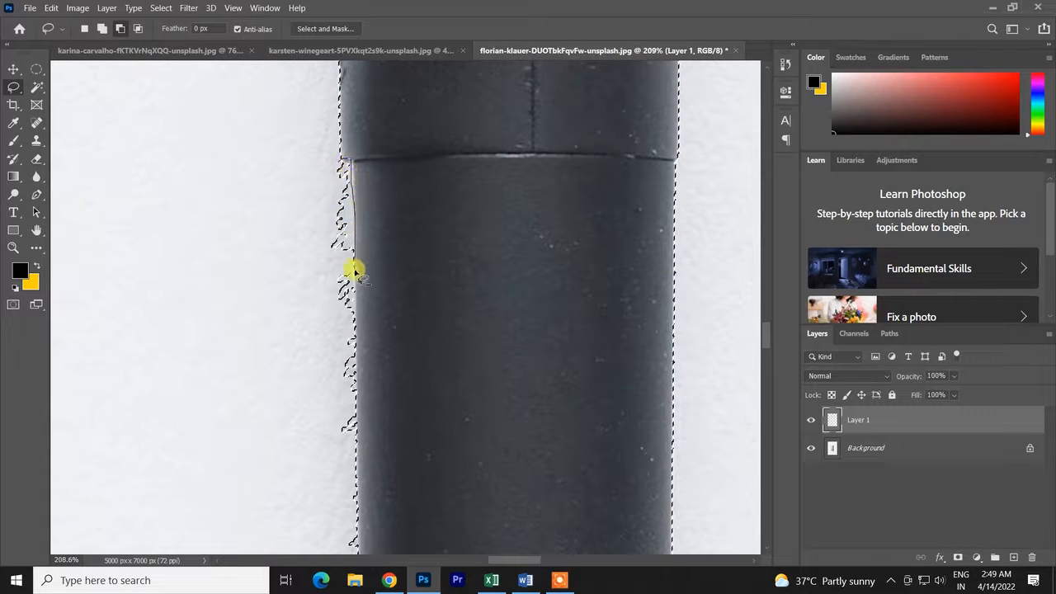
{"action": "left_click_drag", "start_coordinate": [347, 426], "coordinate": [281, 233]}
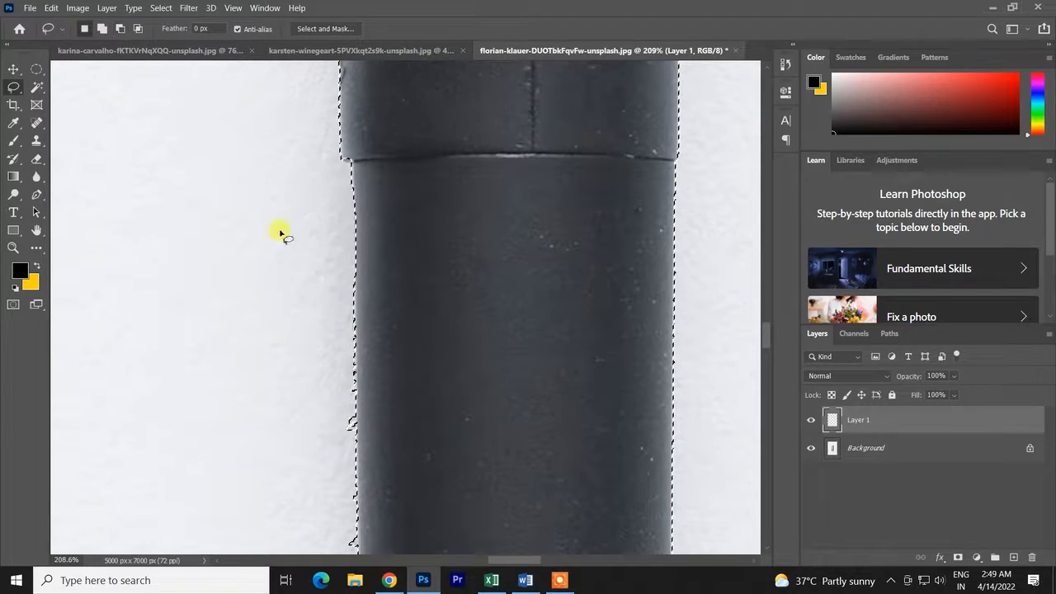
{"action": "scroll", "coordinate": [368, 373], "scroll_direction": "down", "scroll_amount": 8}
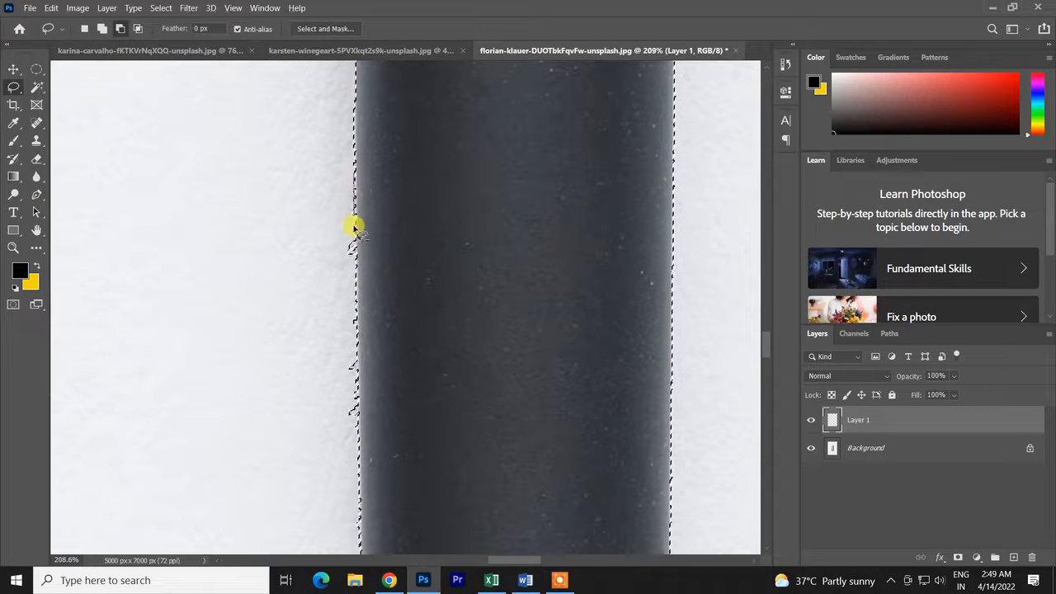
{"action": "left_click_drag", "start_coordinate": [324, 486], "coordinate": [289, 234]}
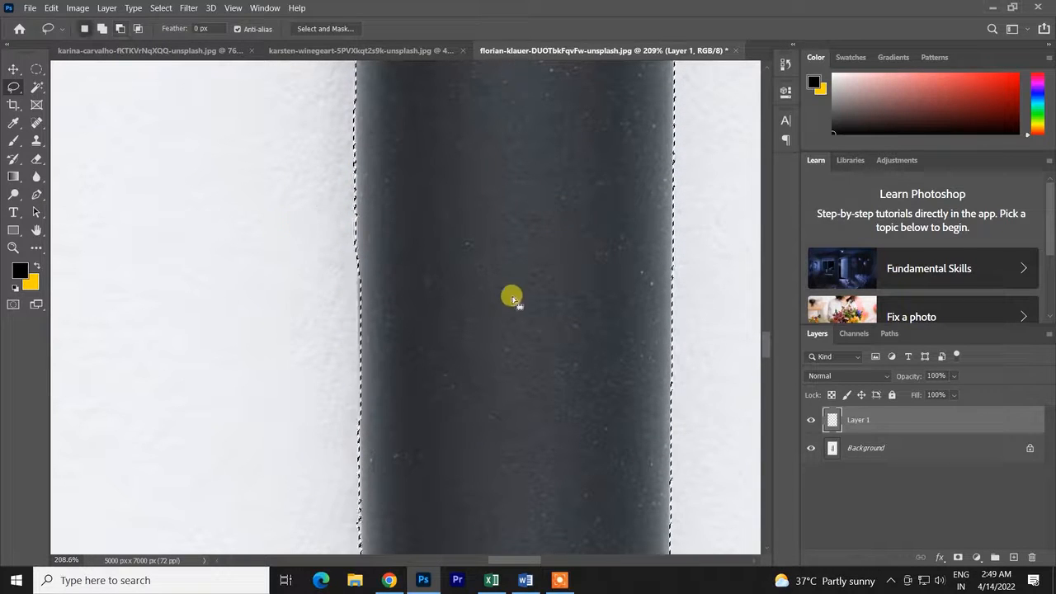
Review the complete outline of the thick pen in the full image and clear the selection.
{"action": "scroll", "coordinate": [504, 330], "scroll_direction": "down", "scroll_amount": 9}
{"action": "scroll", "coordinate": [441, 343], "scroll_direction": "down", "scroll_amount": 3}
{"action": "scroll", "coordinate": [473, 412], "scroll_direction": "down", "scroll_amount": 3}
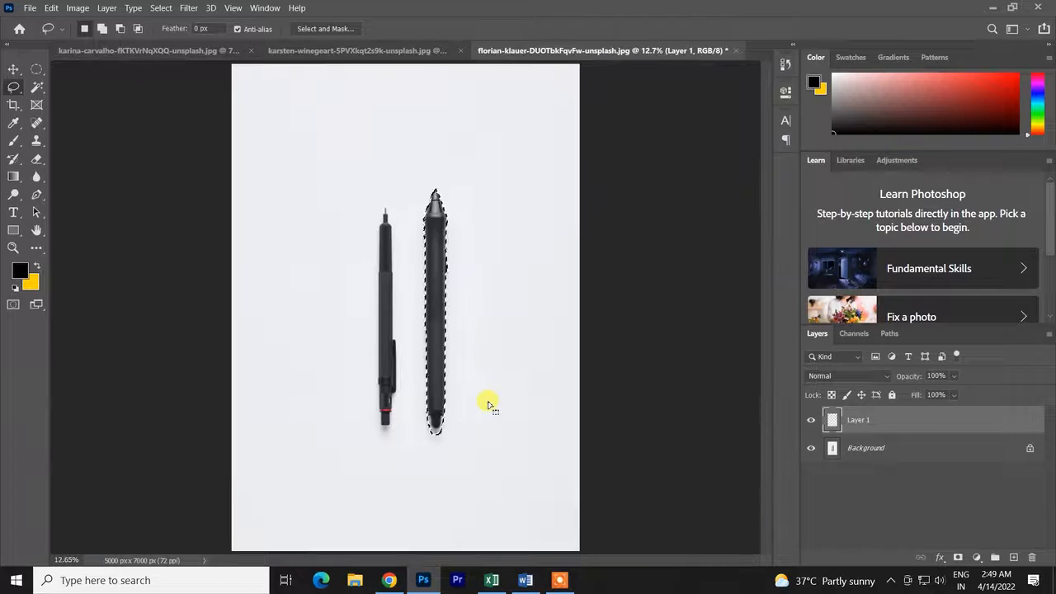
{"action": "key", "text": "ctrl+d"}
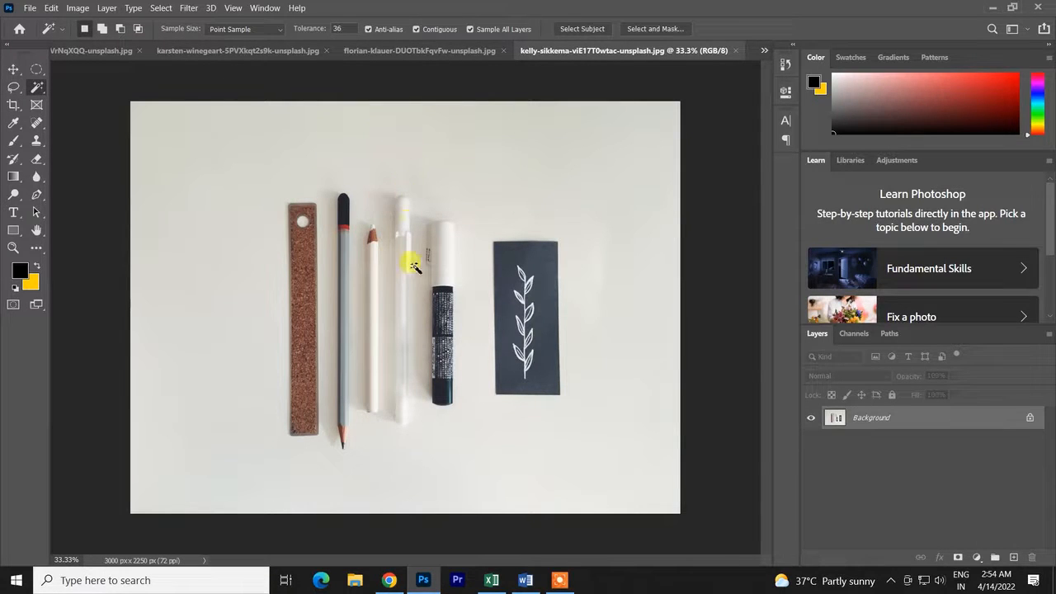
In the kelly-sikkema photo, select the dark card with the Magic Wand at Tolerance 36 and inspect the edges around its white leaves.
{"action": "scroll", "coordinate": [366, 306], "scroll_direction": "up", "scroll_amount": 1}
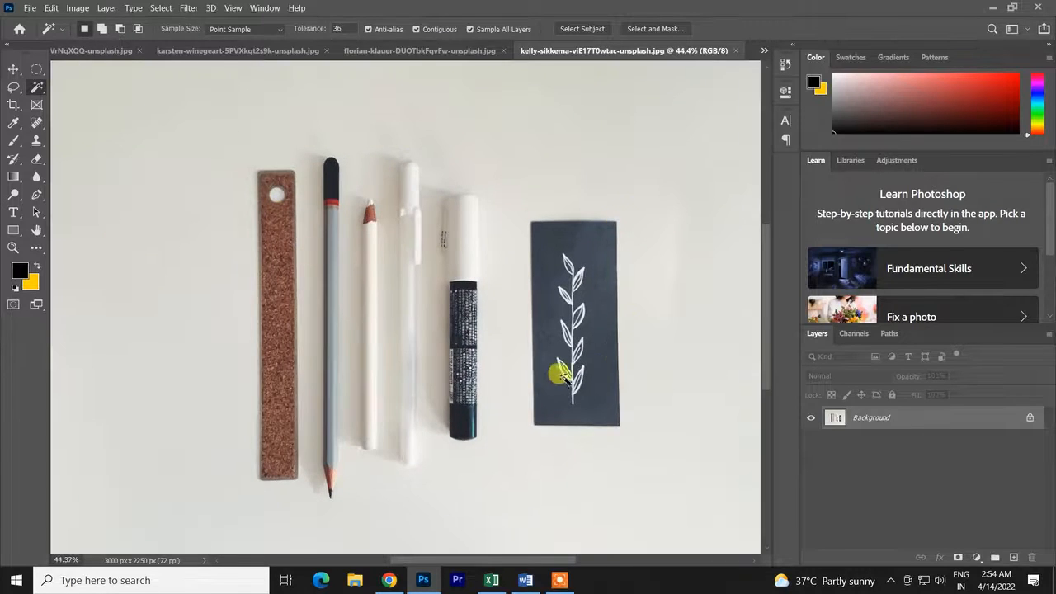
{"action": "scroll", "coordinate": [523, 349], "scroll_direction": "up", "scroll_amount": 1}
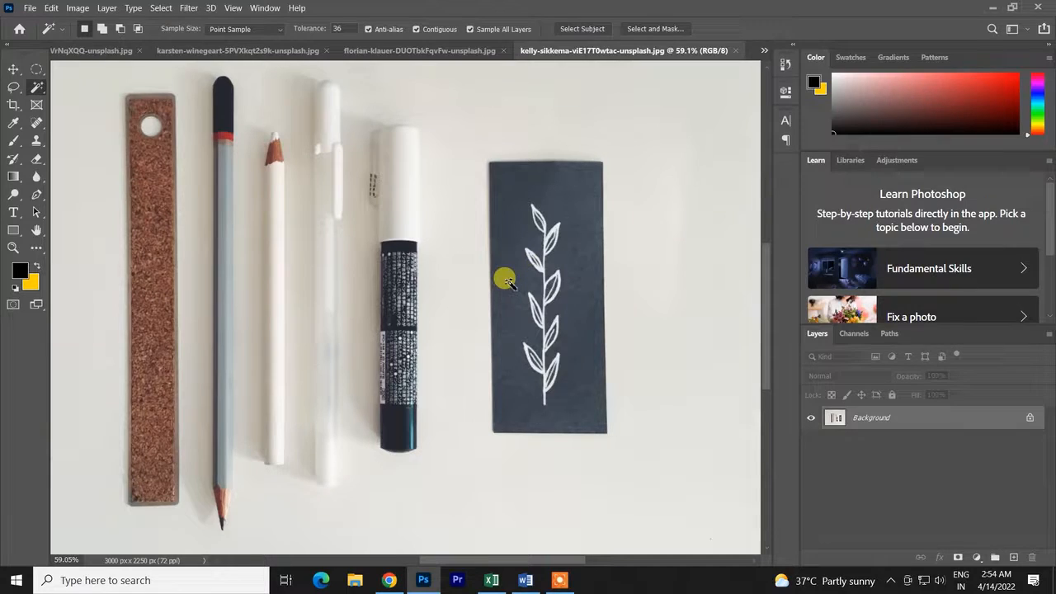
{"action": "left_click", "coordinate": [505, 281]}
{"action": "scroll", "coordinate": [505, 281], "scroll_direction": "up", "scroll_amount": 5}
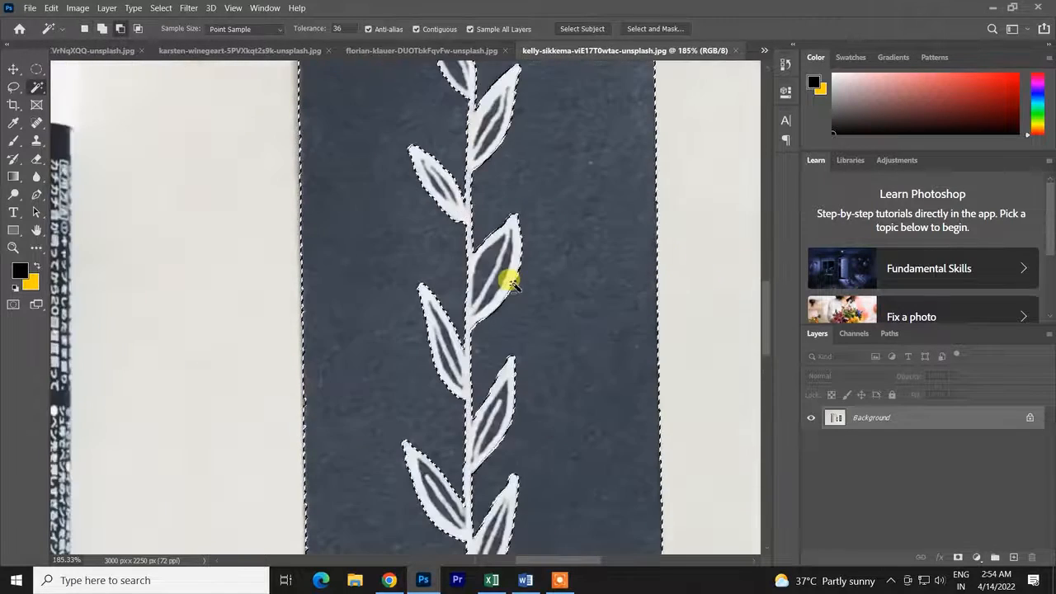
{"action": "scroll", "coordinate": [485, 266], "scroll_direction": "up", "scroll_amount": 3}
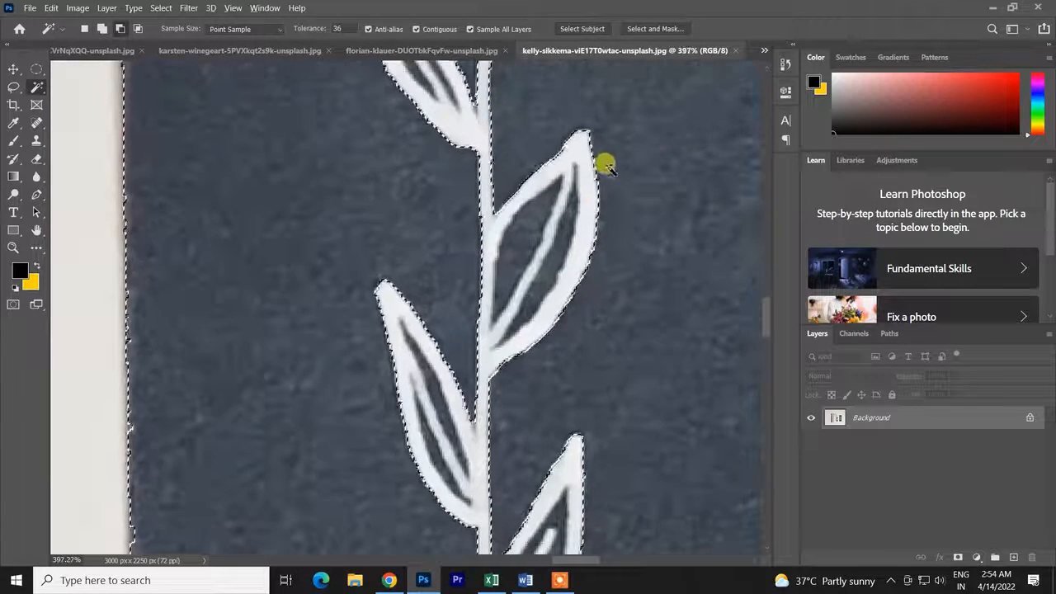
{"action": "scroll", "coordinate": [602, 168], "scroll_direction": "down", "scroll_amount": 6}
{"action": "scroll", "coordinate": [600, 168], "scroll_direction": "up", "scroll_amount": 3}
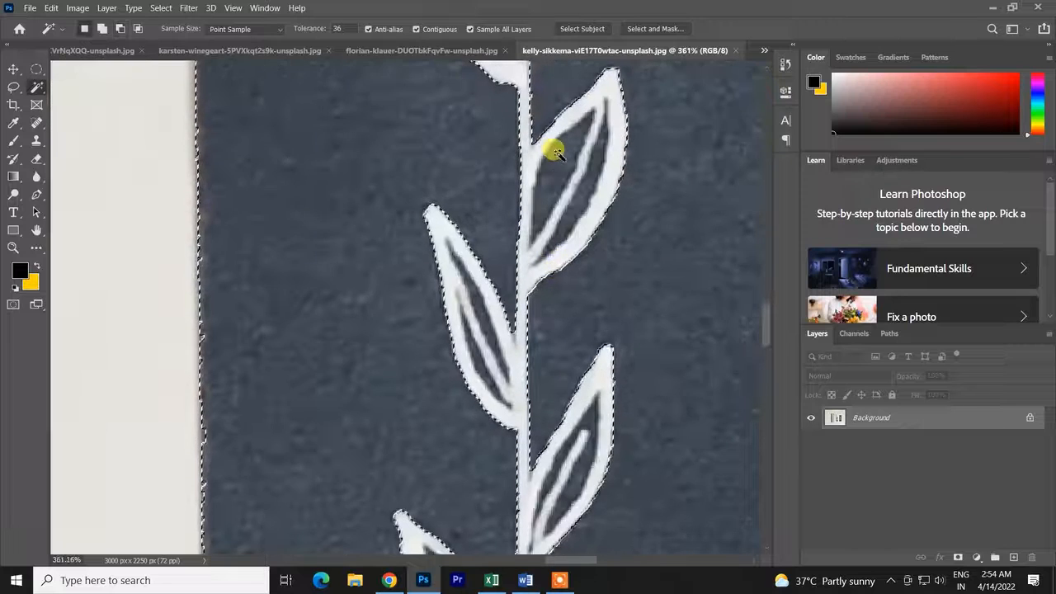
Add the dark gaps inside the middle and lower white leaves to the card selection with the Magic Wand.
{"action": "left_click", "coordinate": [567, 206], "text": "shift"}
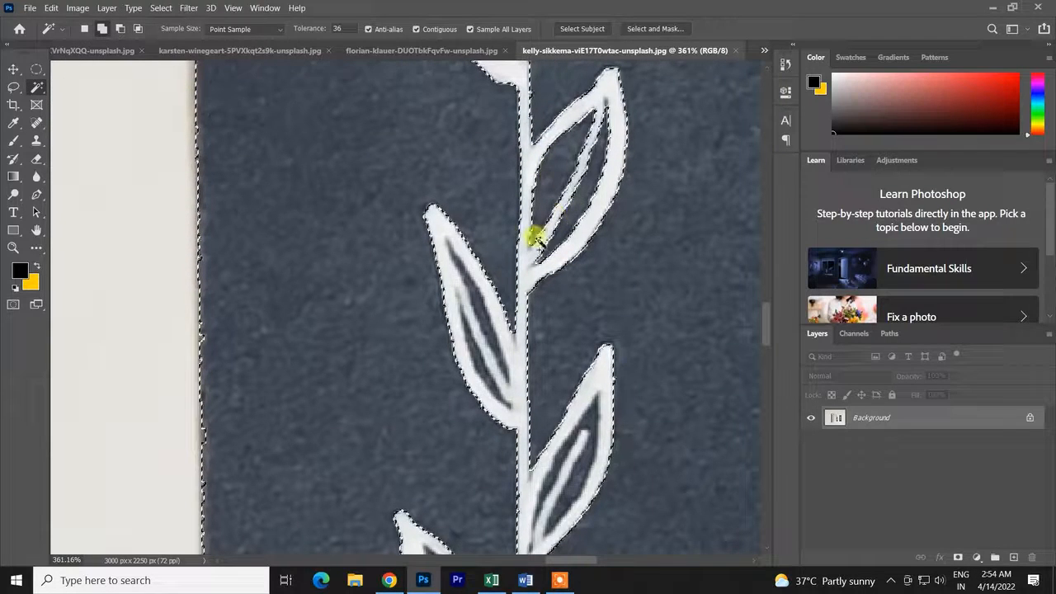
{"action": "left_click", "coordinate": [473, 326], "text": "shift"}
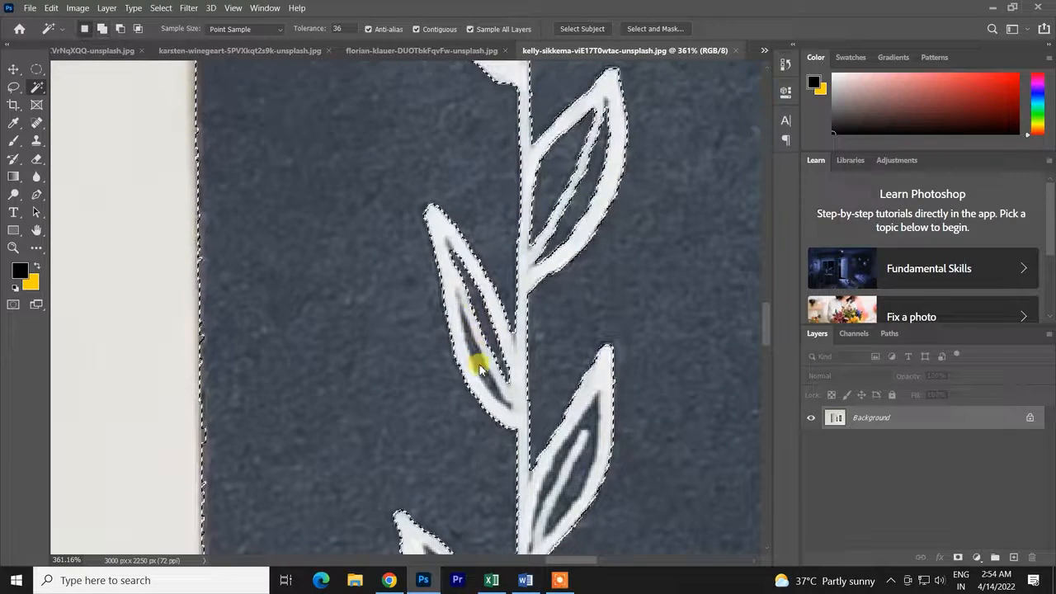
{"action": "left_click", "coordinate": [568, 458], "text": "shift"}
{"action": "scroll", "coordinate": [575, 432], "scroll_direction": "down", "scroll_amount": 3}
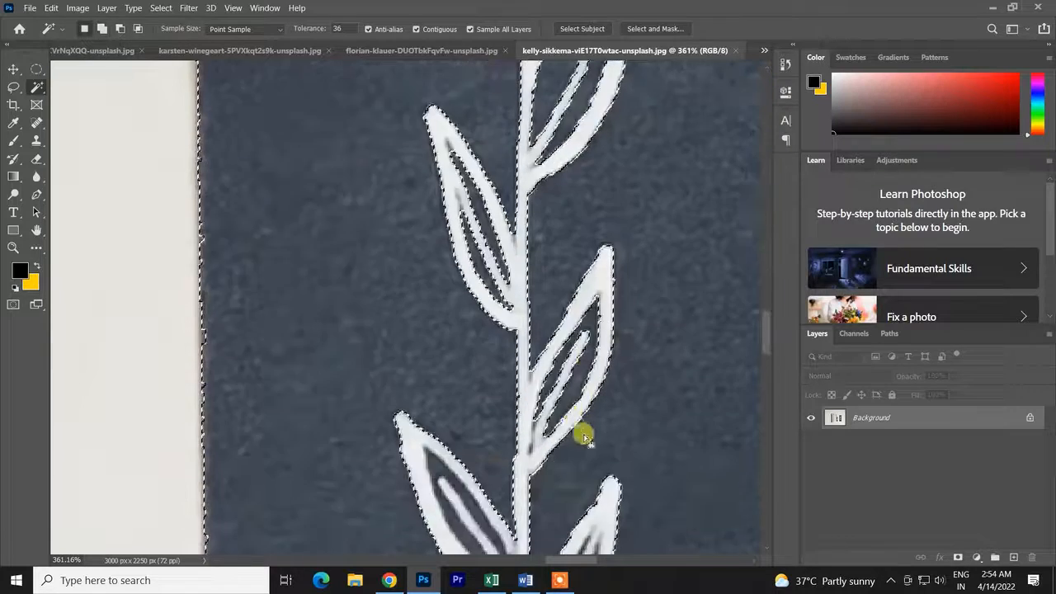
{"action": "left_click", "coordinate": [440, 452], "text": "shift"}
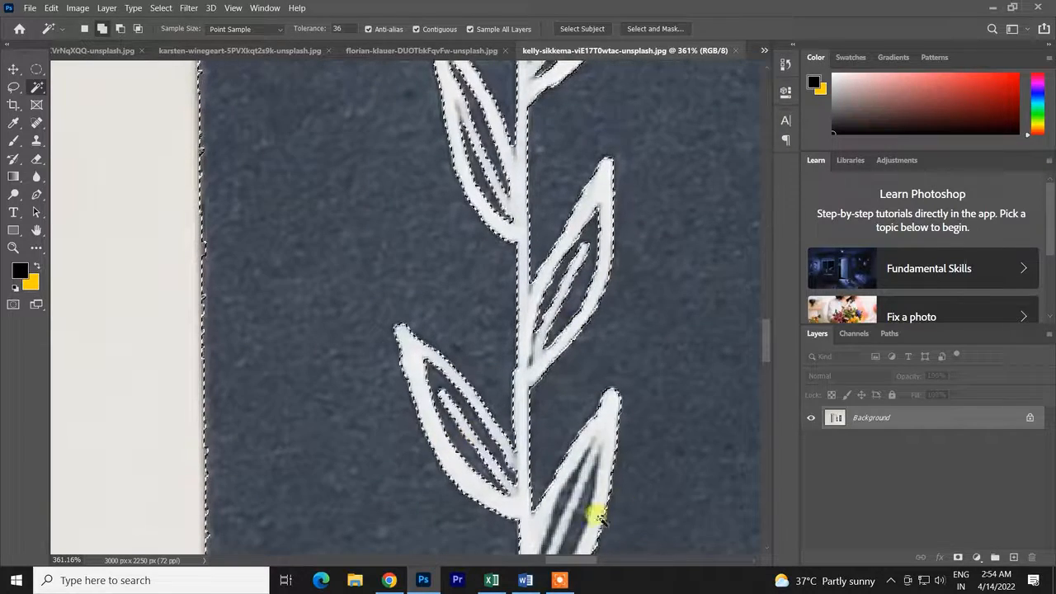
{"action": "scroll", "coordinate": [581, 407], "scroll_direction": "down", "scroll_amount": 5}
{"action": "scroll", "coordinate": [583, 461], "scroll_direction": "up", "scroll_amount": 4}
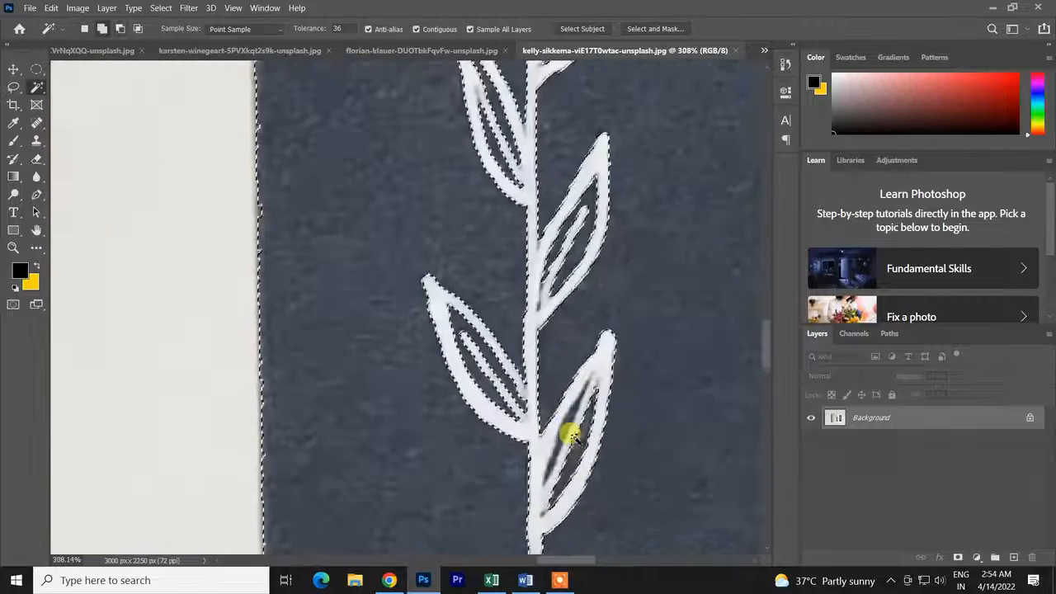
Undo the last addition in the lowest leaf and add its remaining dark slit to the selection.
{"action": "key", "text": "ctrl+z"}
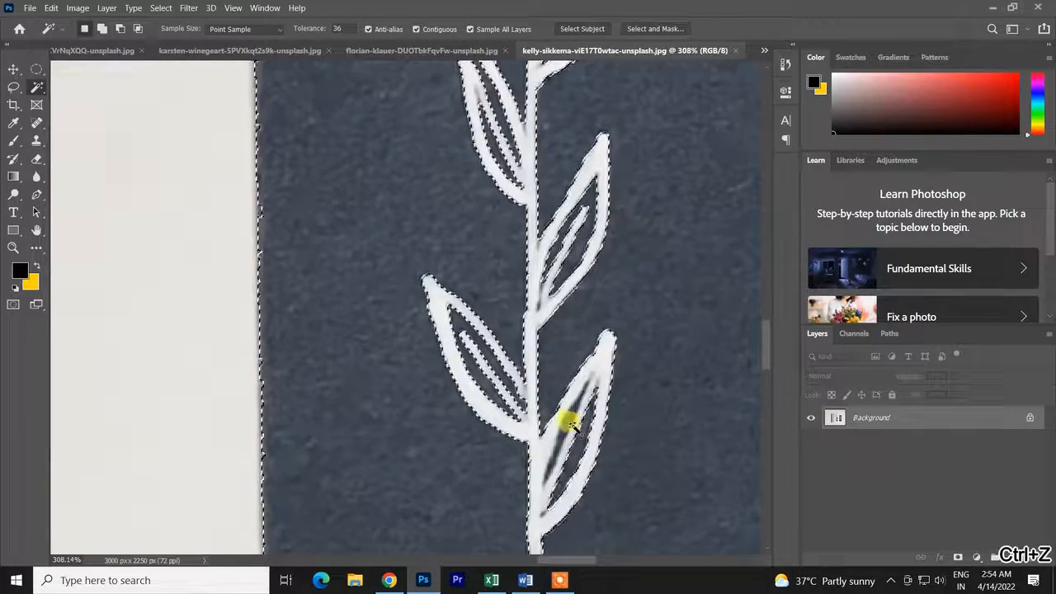
{"action": "scroll", "coordinate": [573, 425], "scroll_direction": "up", "scroll_amount": 3}
{"action": "scroll", "coordinate": [550, 422], "scroll_direction": "up", "scroll_amount": 1}
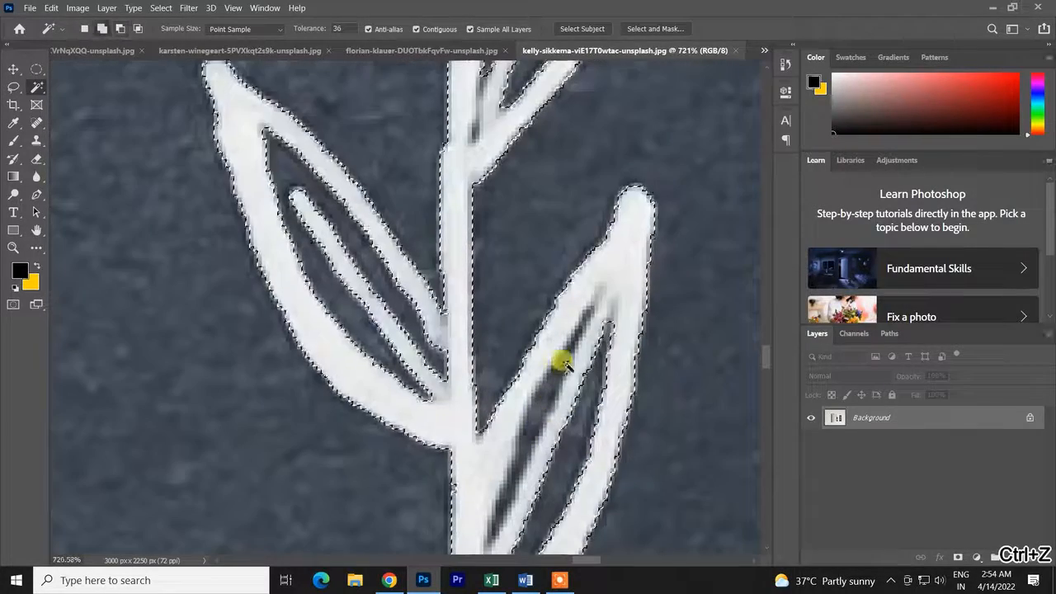
{"action": "scroll", "coordinate": [532, 429], "scroll_direction": "down", "scroll_amount": 5}
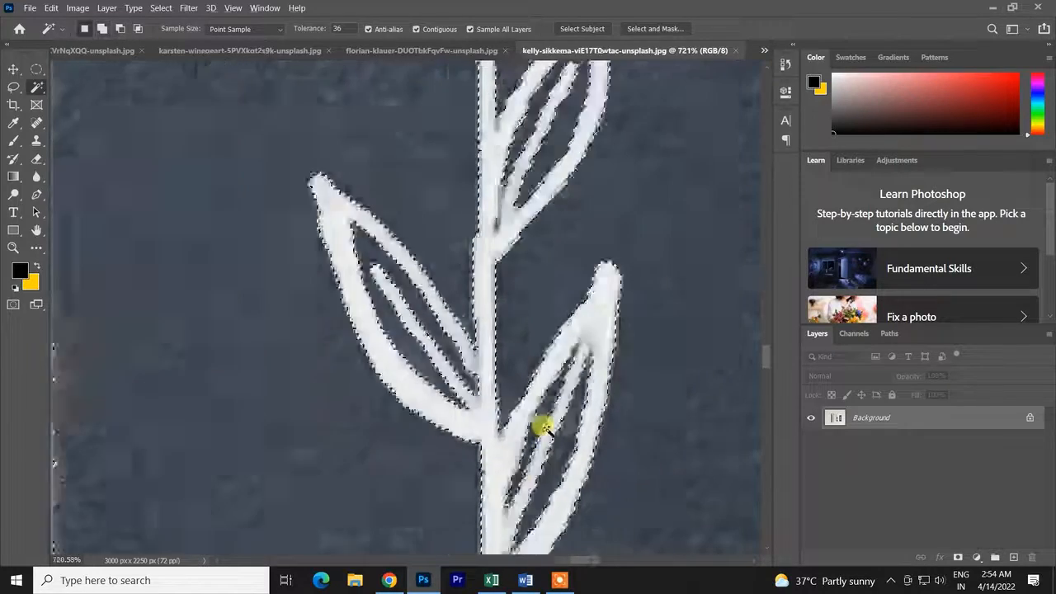
Add the dark gaps inside the upper leaves, up to the topmost one, to the card selection.
{"action": "scroll", "coordinate": [528, 165], "scroll_direction": "up", "scroll_amount": 2}
{"action": "scroll", "coordinate": [528, 165], "scroll_direction": "up", "scroll_amount": 2}
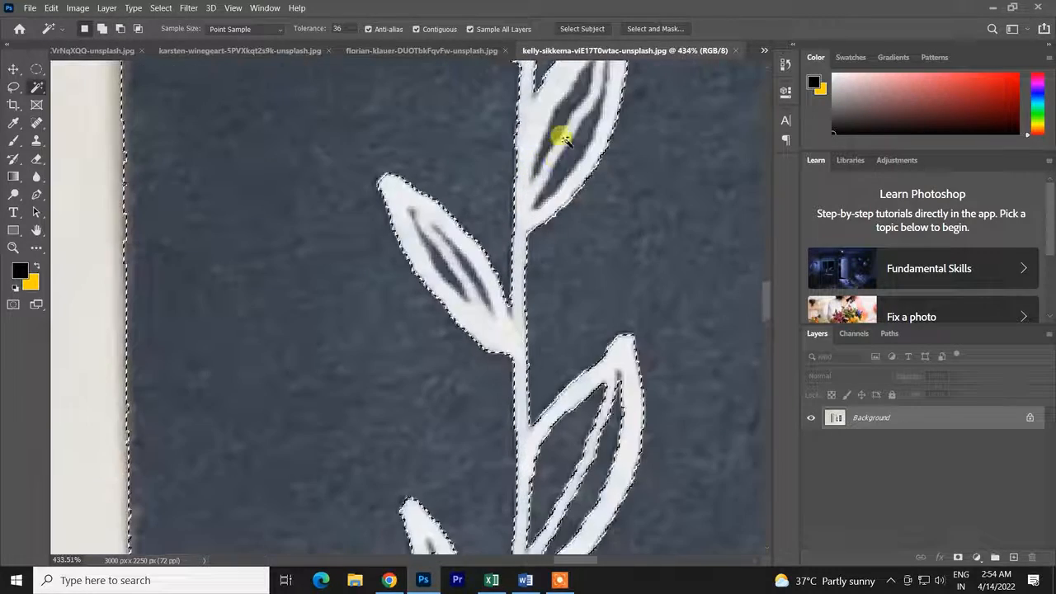
{"action": "key", "text": "shift"}
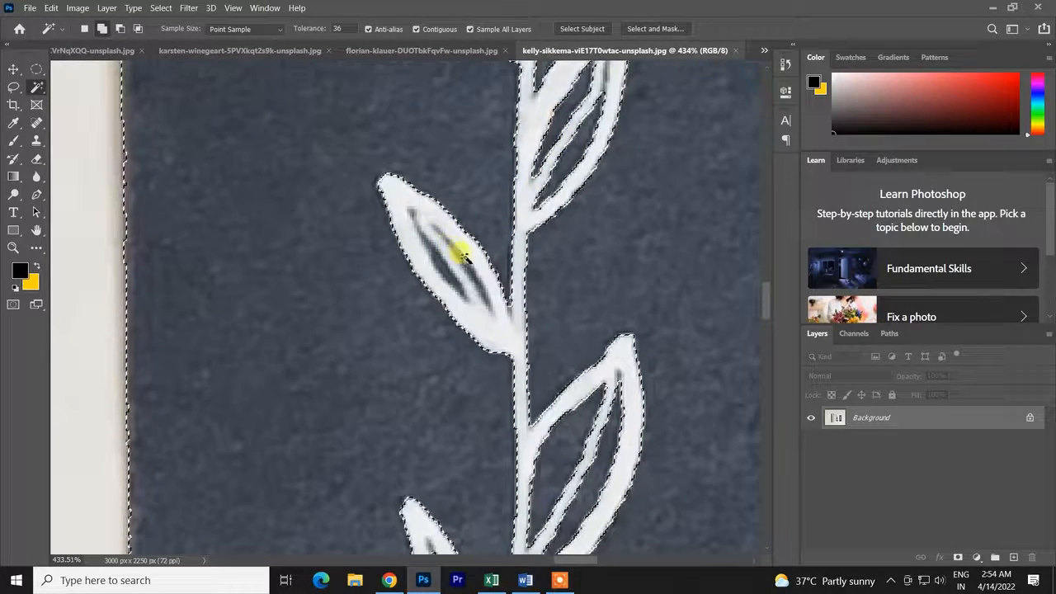
{"action": "left_click", "coordinate": [444, 265], "text": "shift"}
{"action": "scroll", "coordinate": [515, 263], "scroll_direction": "up", "scroll_amount": 6}
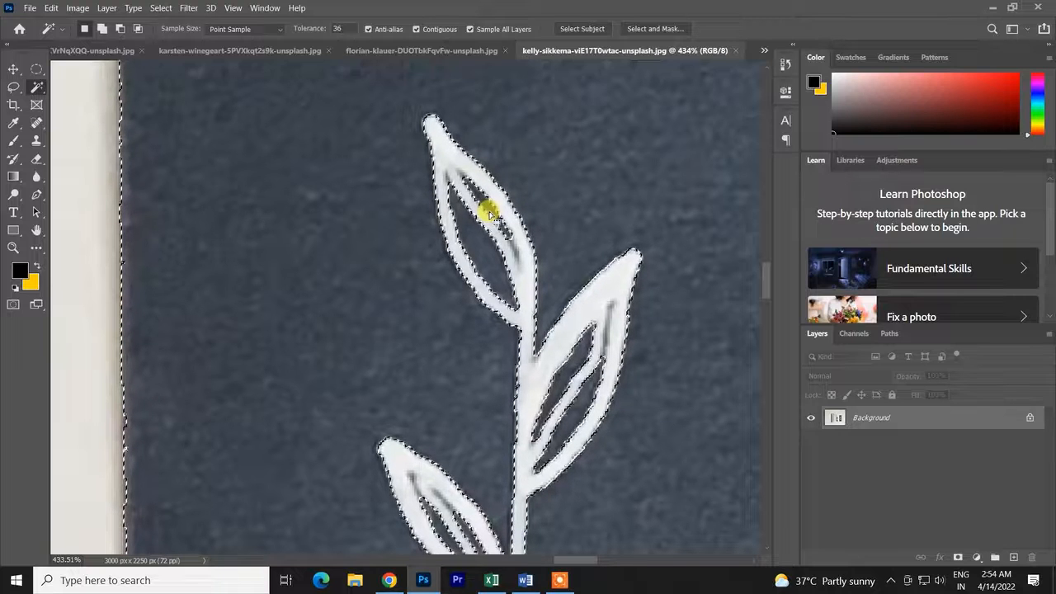
Review the card and leaf selection in the wider view and clear the selection.
{"action": "scroll", "coordinate": [490, 213], "scroll_direction": "down", "scroll_amount": 8}
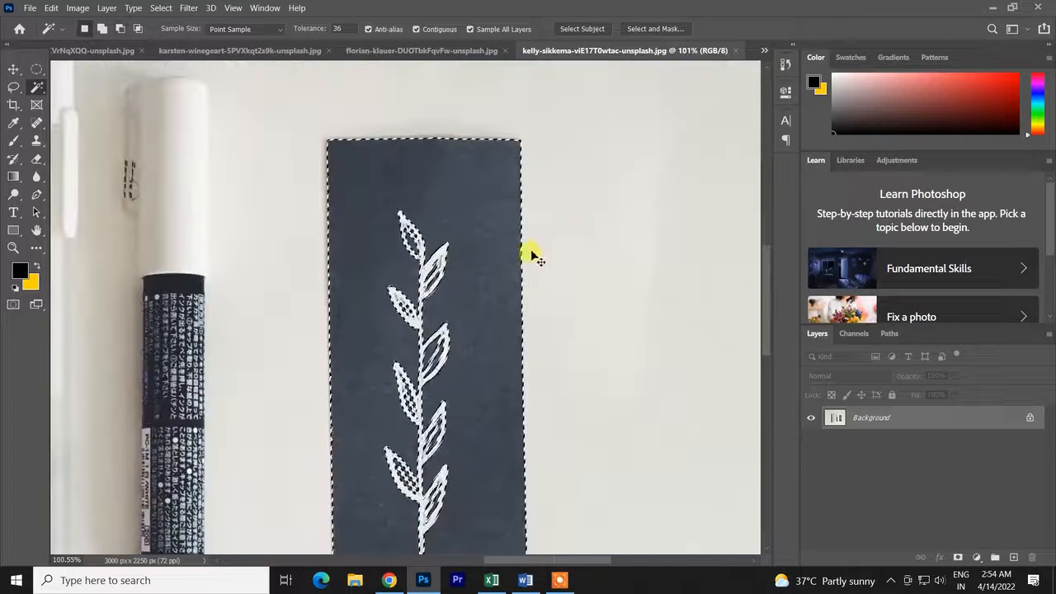
{"action": "key", "text": "ctrl+z"}
{"action": "key", "text": "ctrl+d"}
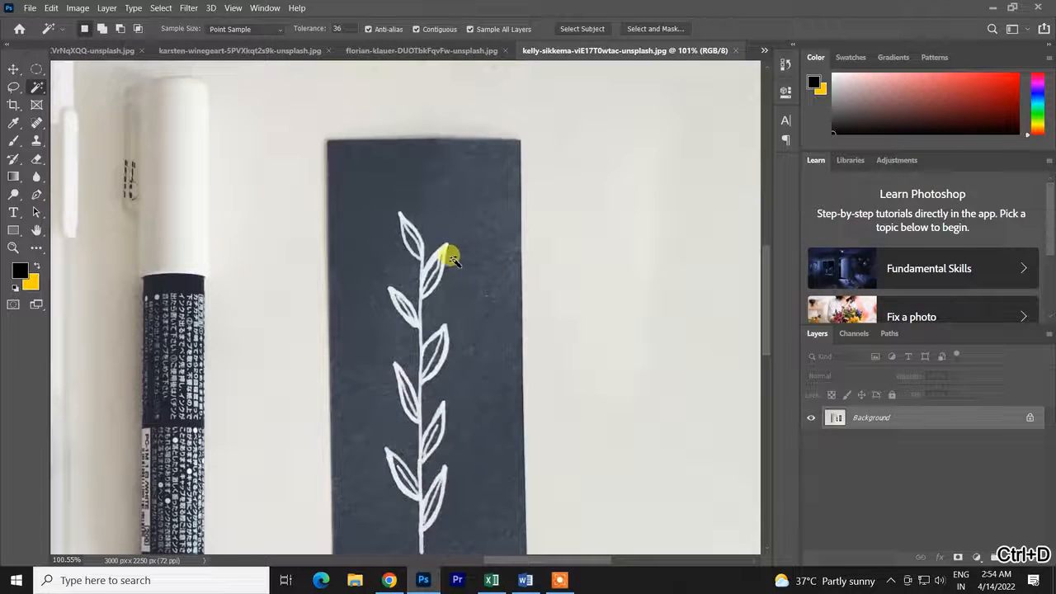
Try the Magic Wand at Tolerance 36 on the pencil's black cap and the marker's dark barrel, undoing each selection.
{"action": "scroll", "coordinate": [388, 281], "scroll_direction": "down", "scroll_amount": 3}
{"action": "scroll", "coordinate": [179, 298], "scroll_direction": "up", "scroll_amount": 1}
{"action": "left_click_drag", "start_coordinate": [264, 282], "coordinate": [359, 297]}
{"action": "scroll", "coordinate": [359, 298], "scroll_direction": "down", "scroll_amount": 1}
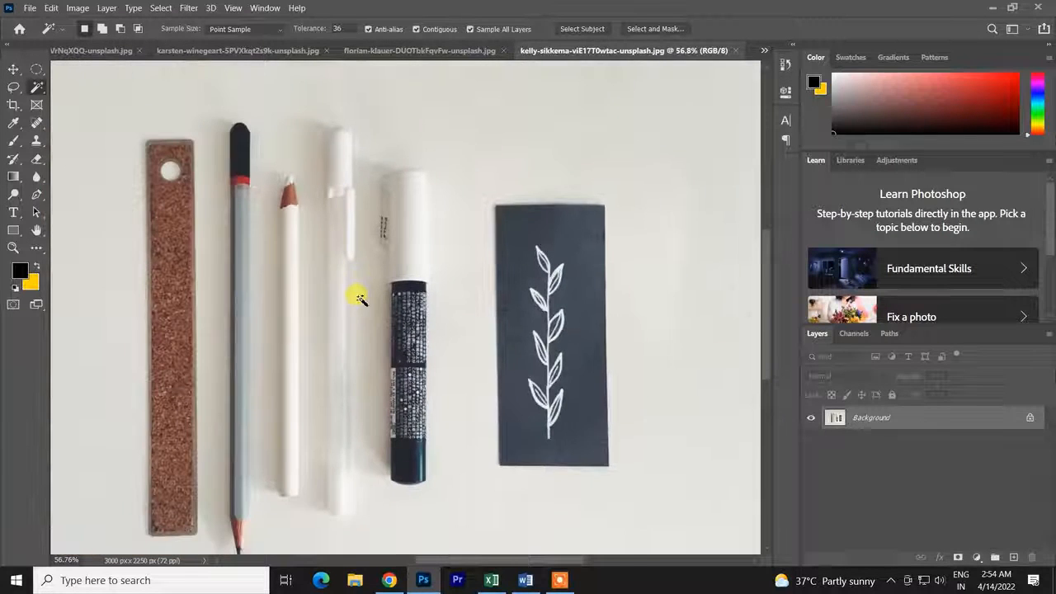
{"action": "scroll", "coordinate": [351, 321], "scroll_direction": "down", "scroll_amount": 1}
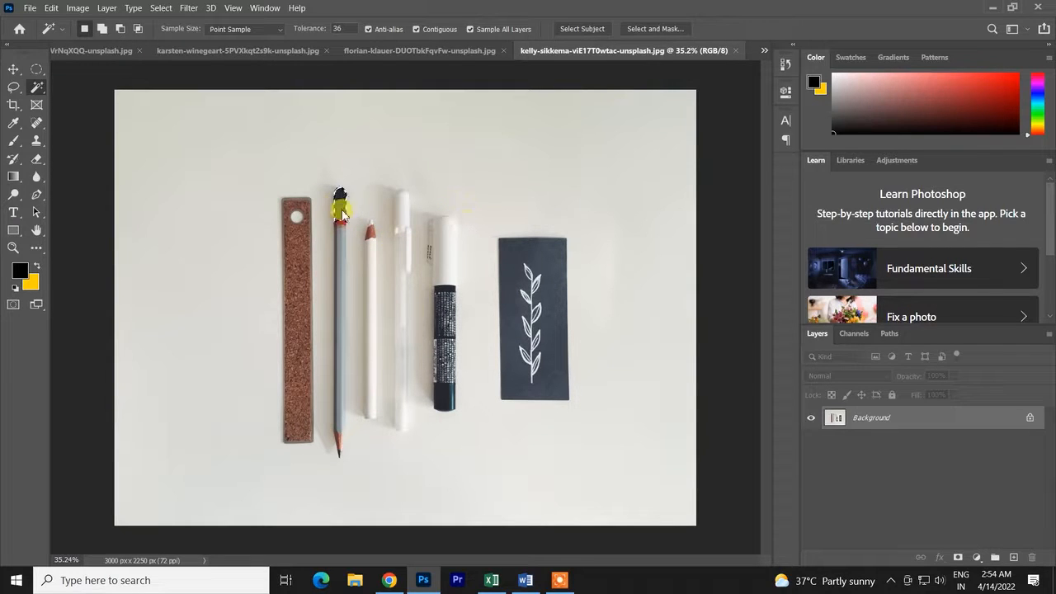
{"action": "key", "text": "ctrl+z"}
{"action": "left_click", "coordinate": [443, 399]}
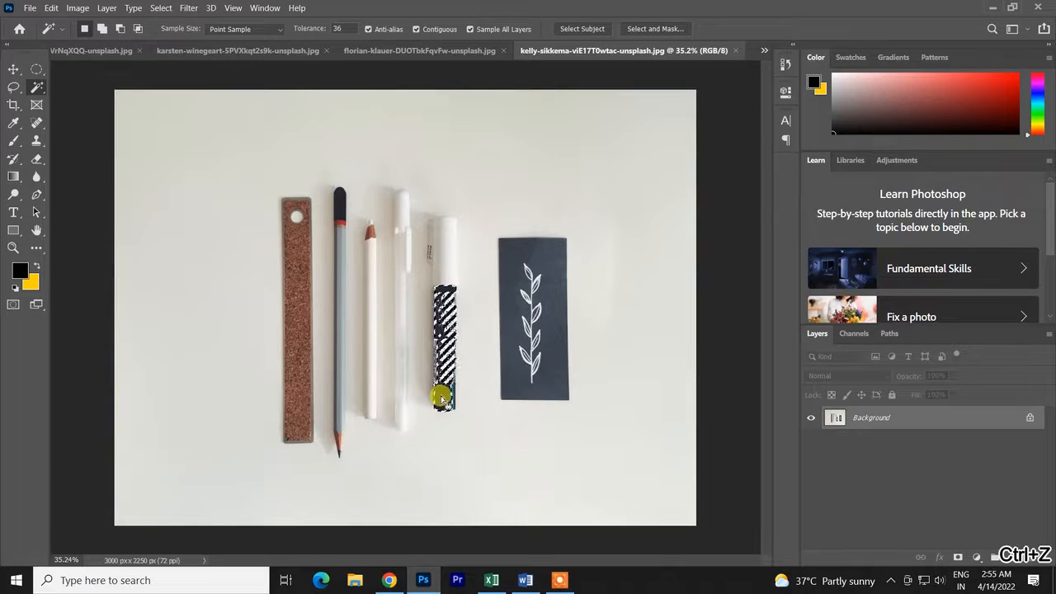
{"action": "key", "text": "ctrl+z"}
Try selecting the cork strip with the Magic Wand at Tolerance 36 and again at 85, undoing each selection.
{"action": "scroll", "coordinate": [441, 397], "scroll_direction": "up", "scroll_amount": 3}
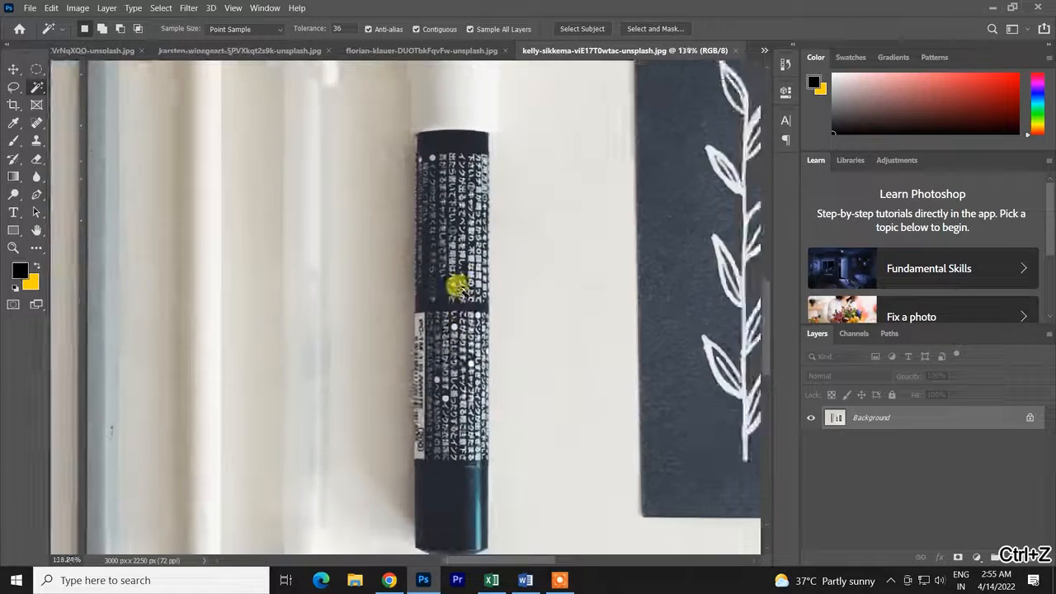
{"action": "scroll", "coordinate": [456, 286], "scroll_direction": "down", "scroll_amount": 3}
{"action": "left_click", "coordinate": [293, 299]}
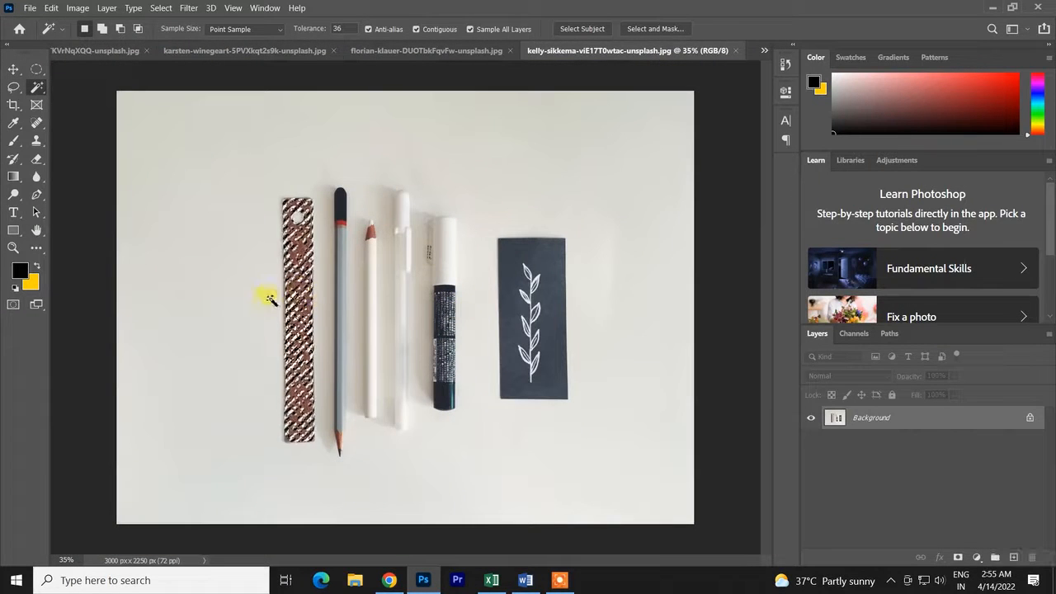
{"action": "key", "text": "ctrl+z"}
{"action": "left_click_drag", "start_coordinate": [302, 29], "coordinate": [318, 29]}
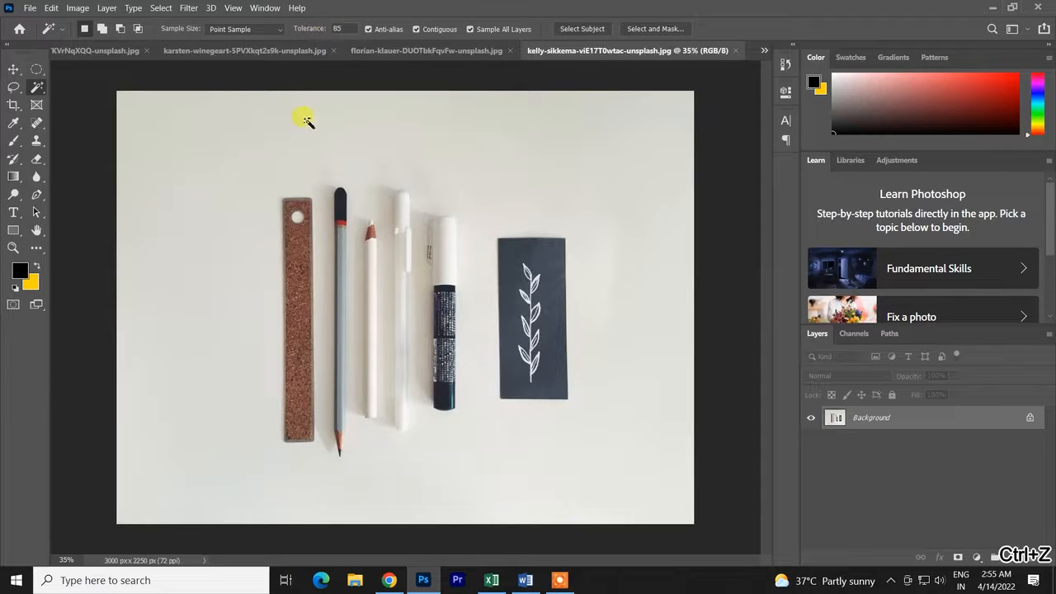
{"action": "left_click", "coordinate": [305, 314]}
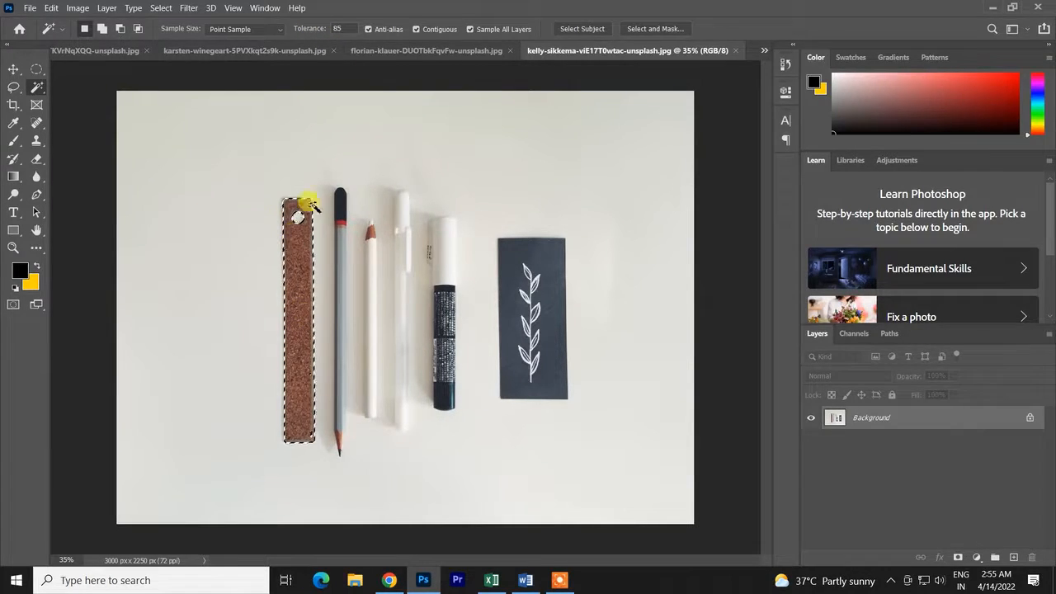
{"action": "key", "text": "ctrl+z"}
Set the Tolerance to 25, try selecting the cork strip, inspect the speckled selection up close, and undo it.
{"action": "left_click_drag", "start_coordinate": [299, 29], "coordinate": [264, 43]}
{"action": "left_click", "coordinate": [320, 338]}
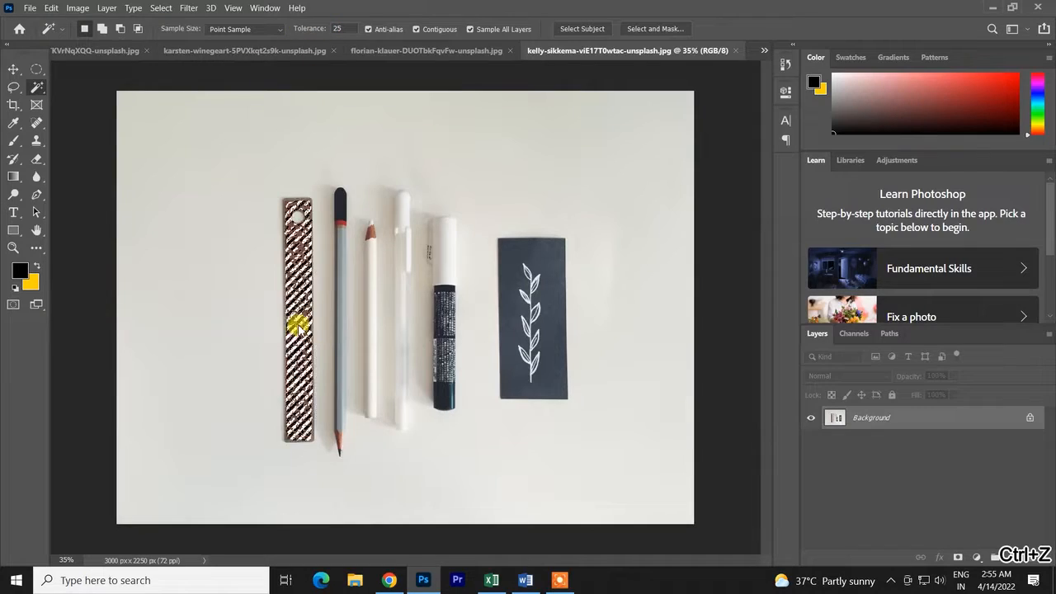
{"action": "scroll", "coordinate": [313, 334], "scroll_direction": "up", "scroll_amount": 10}
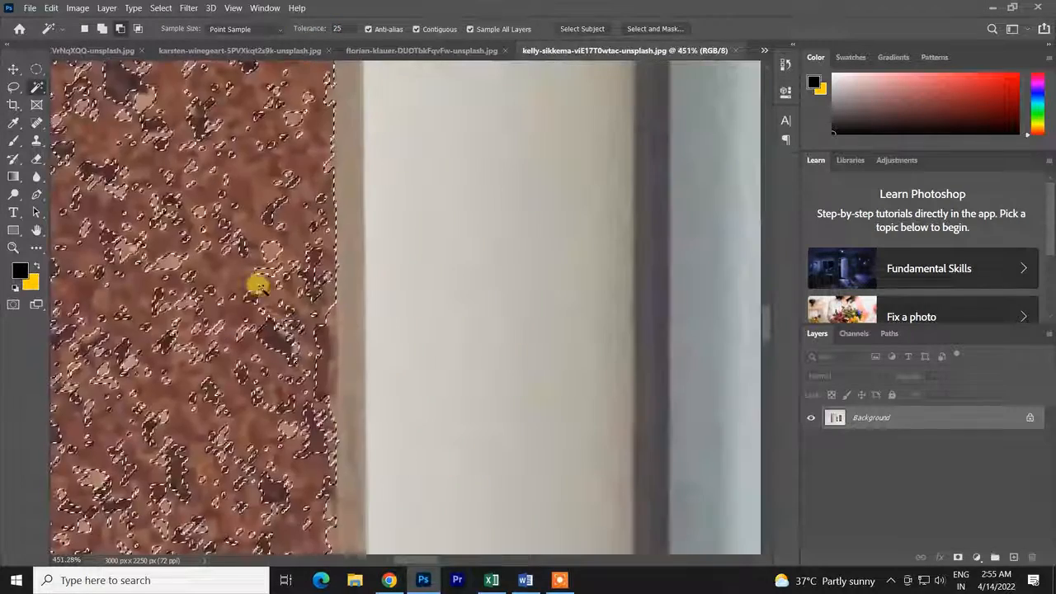
{"action": "scroll", "coordinate": [255, 283], "scroll_direction": "up", "scroll_amount": 3}
{"action": "key", "text": "ctrl+z"}
Try the Magic Wand at Tolerance 25 on single light flecks in the cork strip, undoing each selection.
{"action": "left_click", "coordinate": [275, 244]}
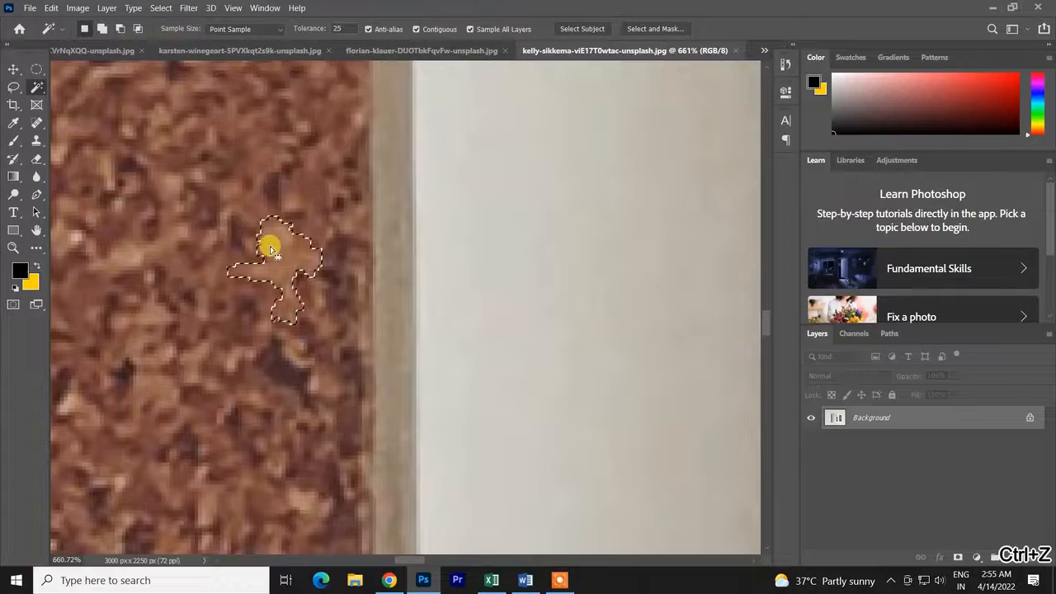
{"action": "key", "text": "ctrl+z"}
{"action": "scroll", "coordinate": [264, 241], "scroll_direction": "down", "scroll_amount": 4}
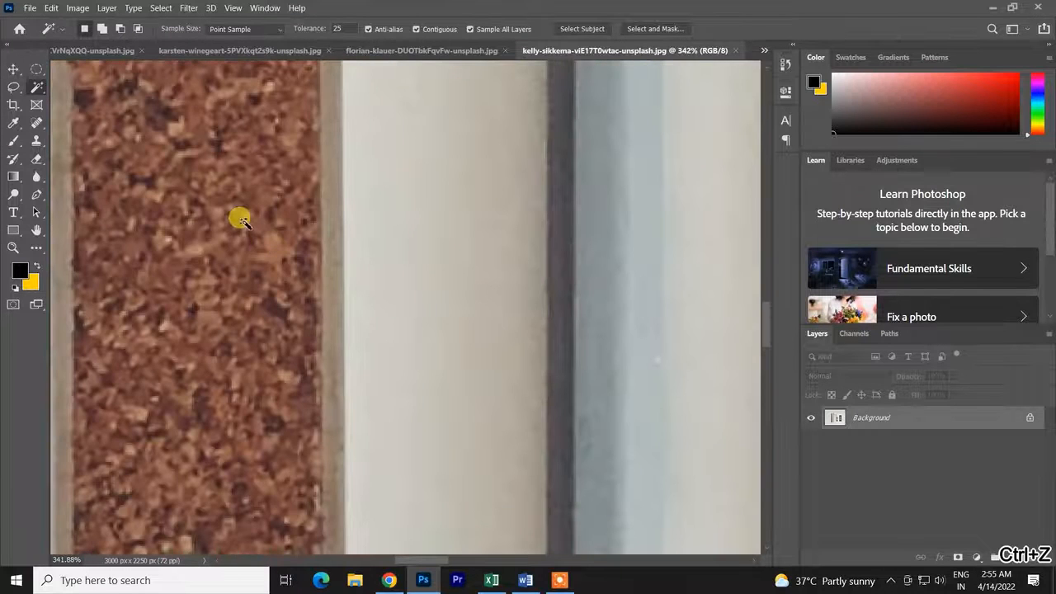
{"action": "left_click", "coordinate": [239, 225]}
{"action": "key", "text": "ctrl+z"}
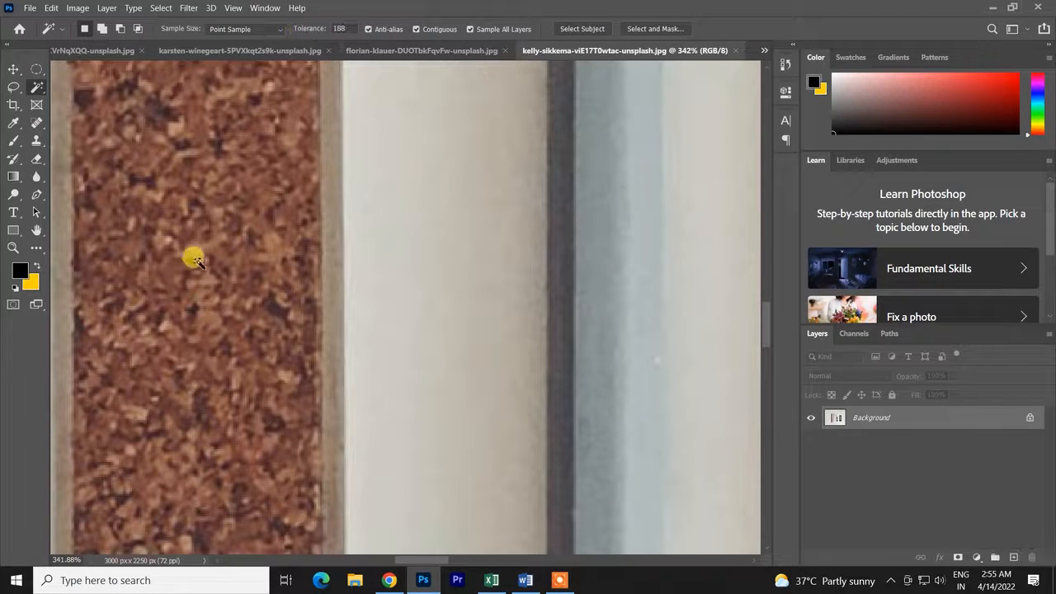
Set the Tolerance to 95, try selecting the cork strip with the Magic Wand, and undo the selection.
{"action": "key", "text": "ctrl+z"}
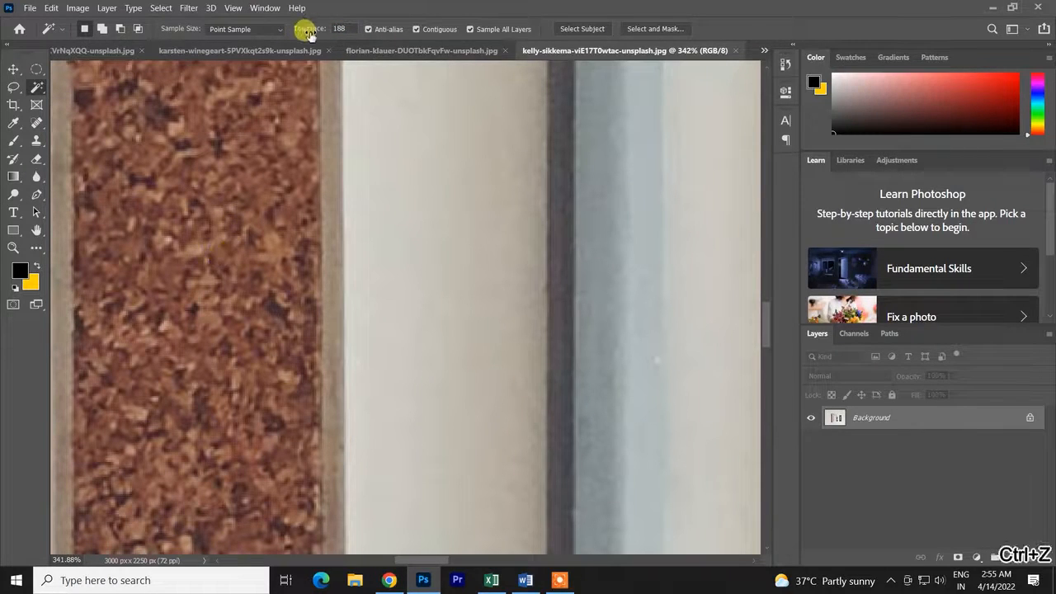
{"action": "left_click_drag", "start_coordinate": [302, 31], "coordinate": [236, 42]}
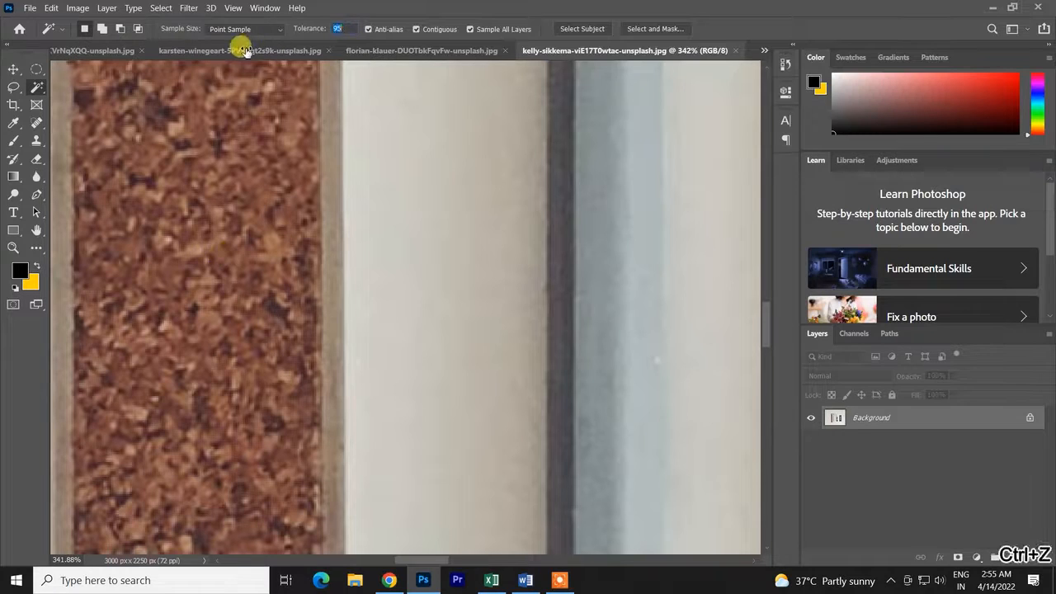
{"action": "scroll", "coordinate": [228, 220], "scroll_direction": "down", "scroll_amount": 5}
{"action": "left_click", "coordinate": [232, 212]}
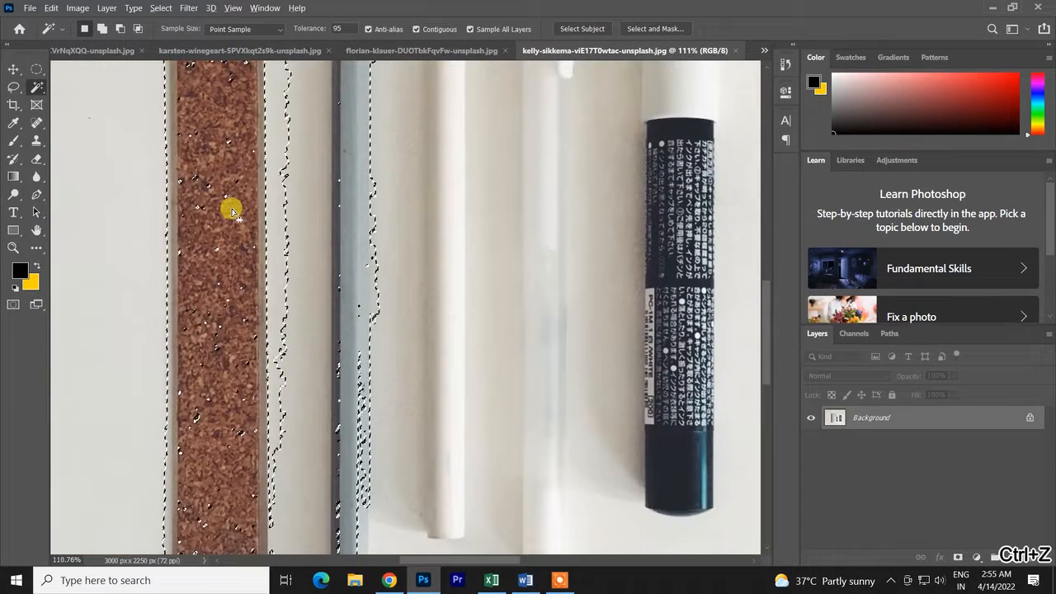
{"action": "key", "text": "ctrl+z"}
Reduce the Tolerance to 41, try selecting the cork strip at different spots, and undo each selection.
{"action": "left_click_drag", "start_coordinate": [320, 31], "coordinate": [295, 35]}
{"action": "left_click", "coordinate": [212, 196]}
{"action": "key", "text": "ctrl+z"}
{"action": "left_click", "coordinate": [229, 172]}
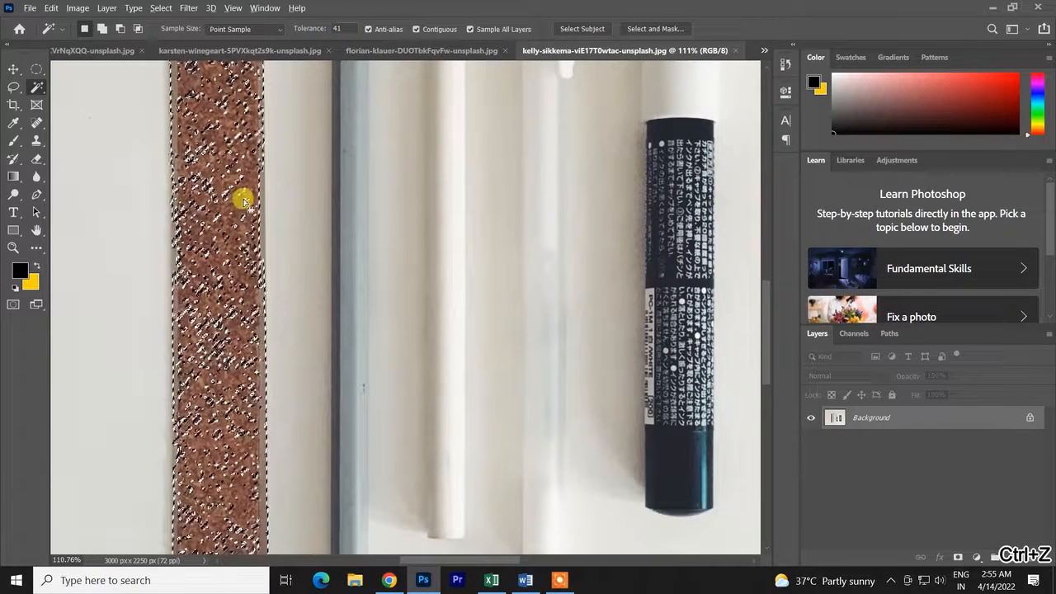
{"action": "scroll", "coordinate": [239, 202], "scroll_direction": "up", "scroll_amount": 6}
{"action": "key", "text": "ctrl+z"}
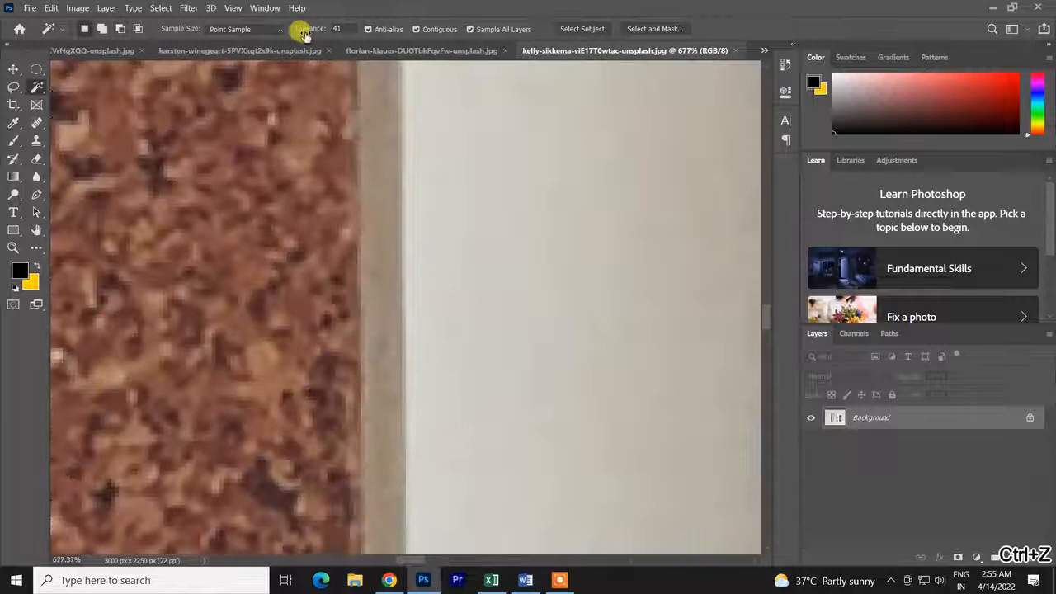
Raise the Tolerance to 74, try selecting the cork strip with the Magic Wand, and undo the selection.
{"action": "left_click_drag", "start_coordinate": [323, 34], "coordinate": [327, 34]}
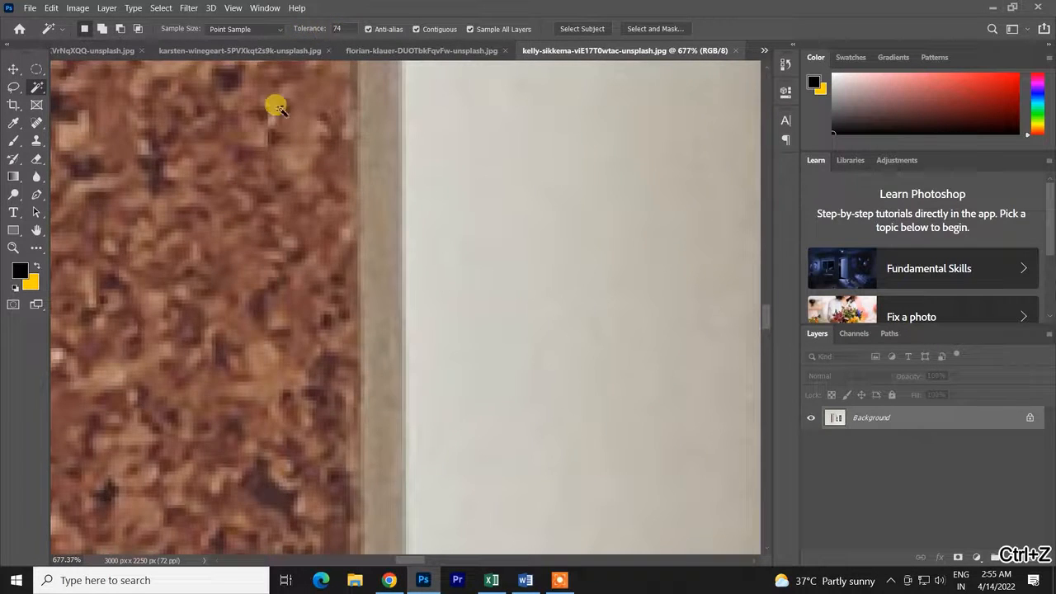
{"action": "scroll", "coordinate": [202, 202], "scroll_direction": "down", "scroll_amount": 6}
{"action": "left_click", "coordinate": [199, 202]}
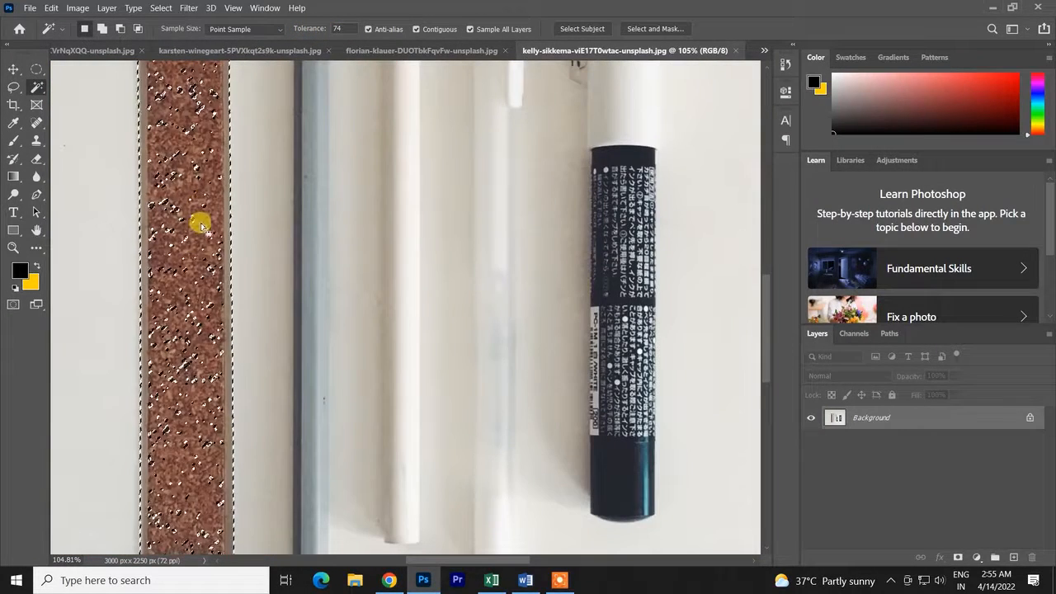
{"action": "key", "text": "ctrl+z"}
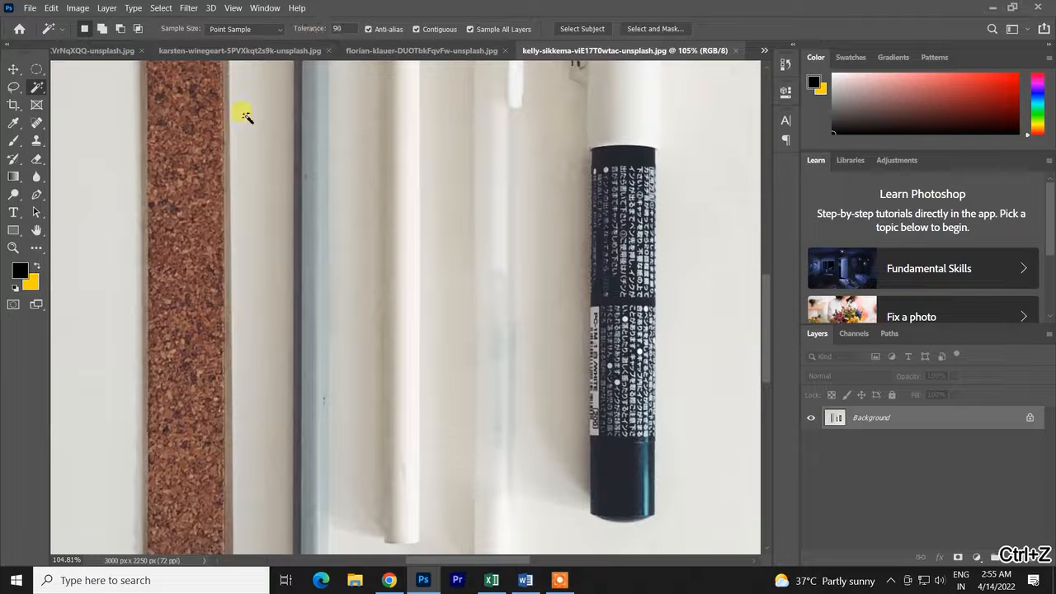
Select the cork strip with the Magic Wand at Tolerance 90, review its outline in the full image, and undo the selection.
{"action": "left_click", "coordinate": [165, 189]}
{"action": "scroll", "coordinate": [189, 242], "scroll_direction": "down", "scroll_amount": 4}
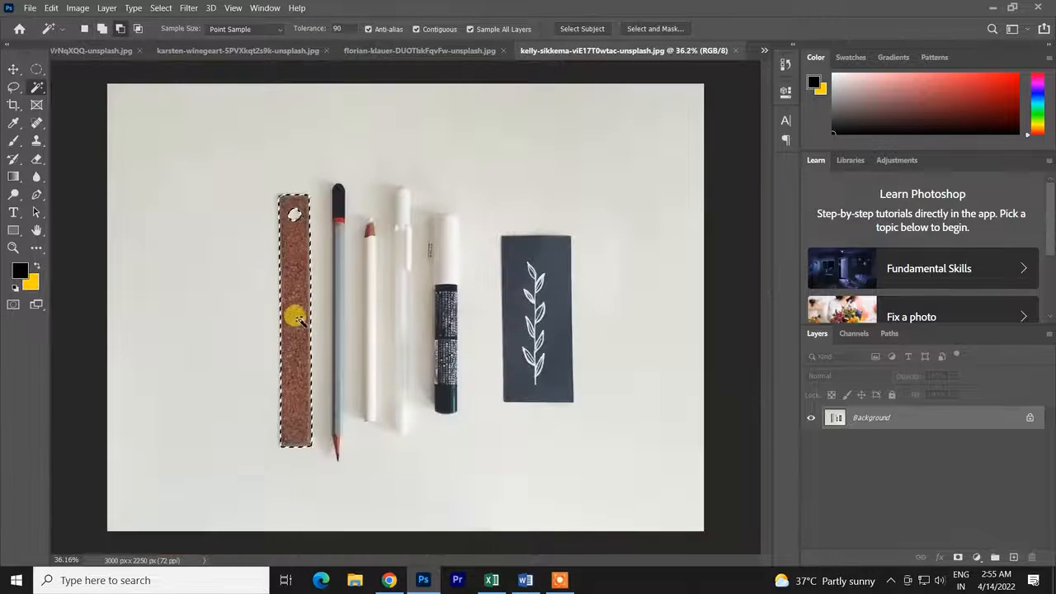
{"action": "scroll", "coordinate": [295, 318], "scroll_direction": "up", "scroll_amount": 1}
{"action": "key", "text": "ctrl+z"}
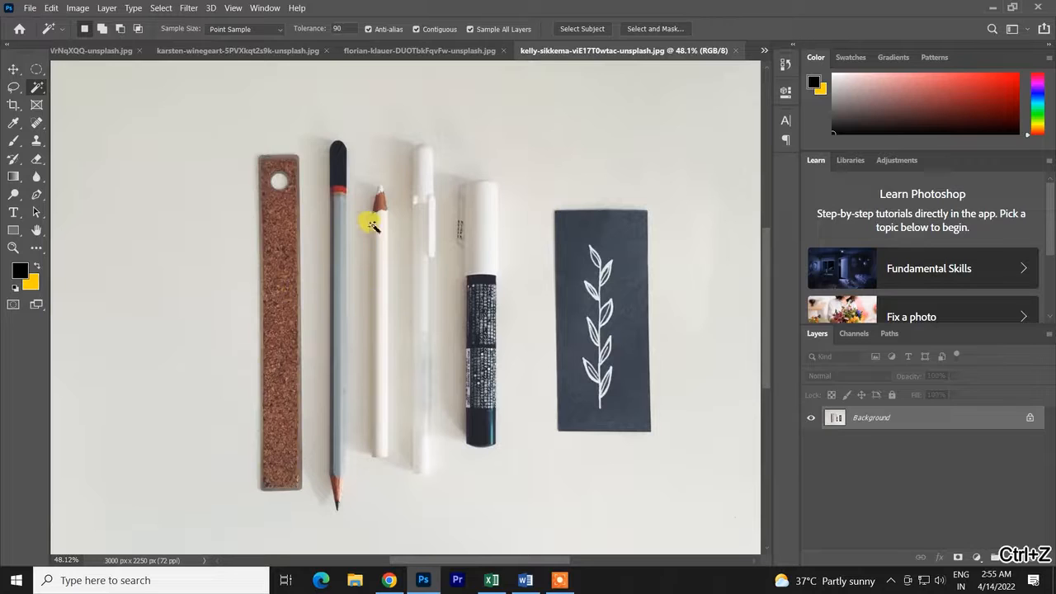